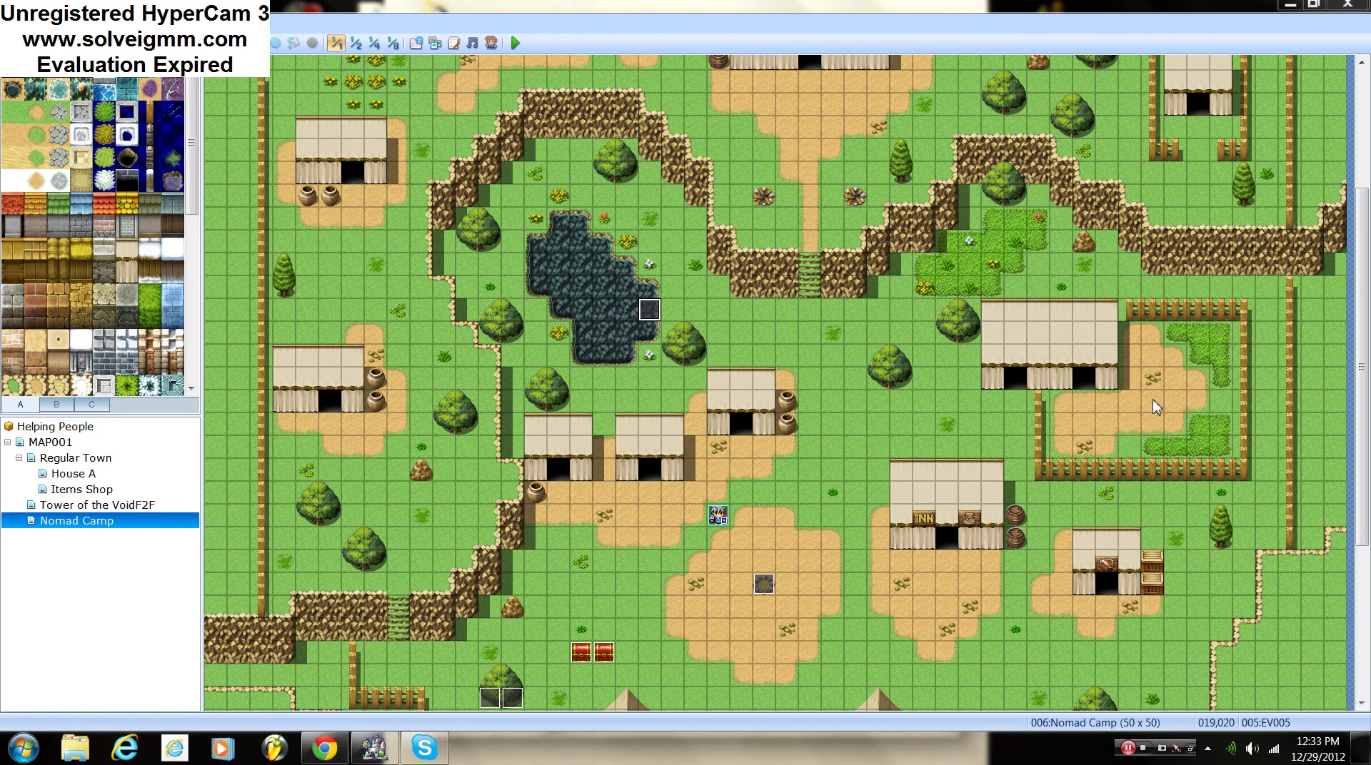
Step: Scroll the Nomad Camp map view to look over the village
left_click_drag(1360, 342, 1341, 214)
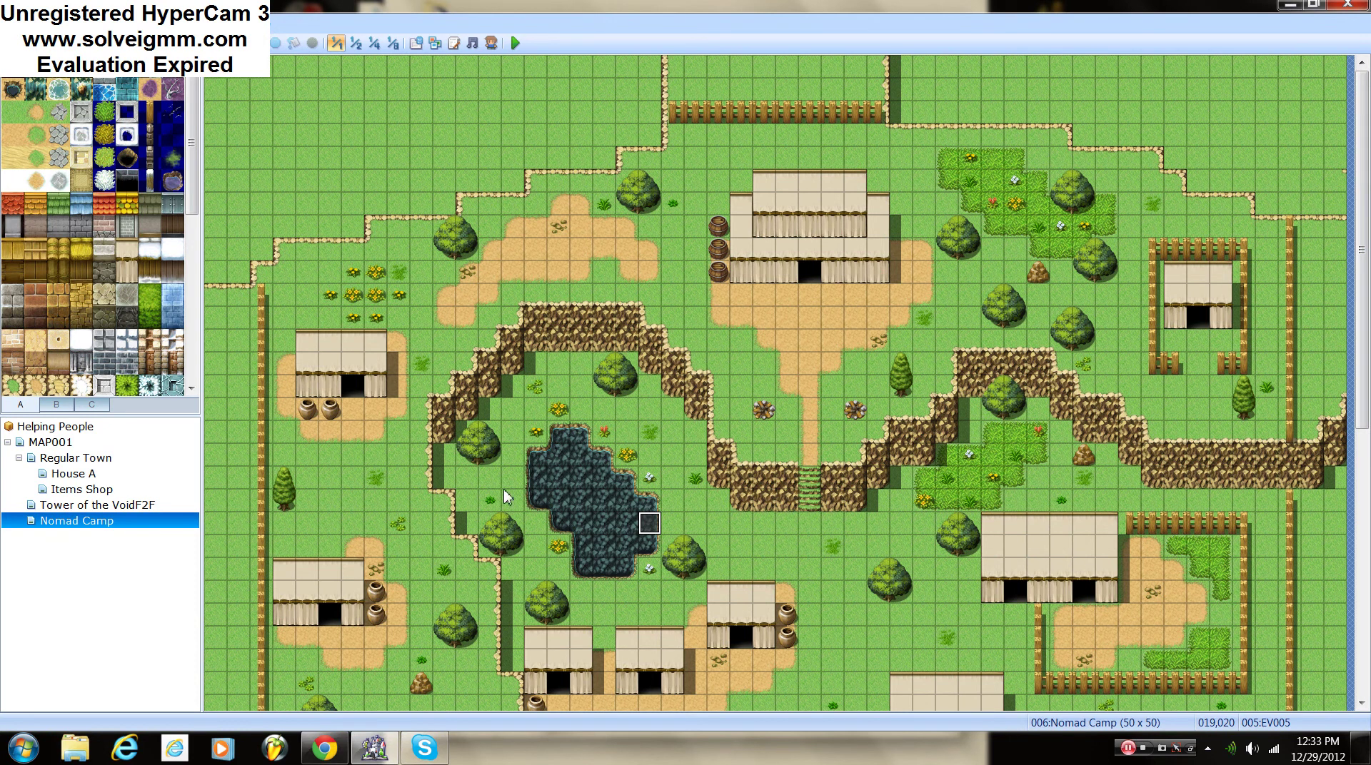
Step: Open Regular Town, then load the Tutorial Game project, discarding Helping People's unsaved changes
left_click(76, 458)
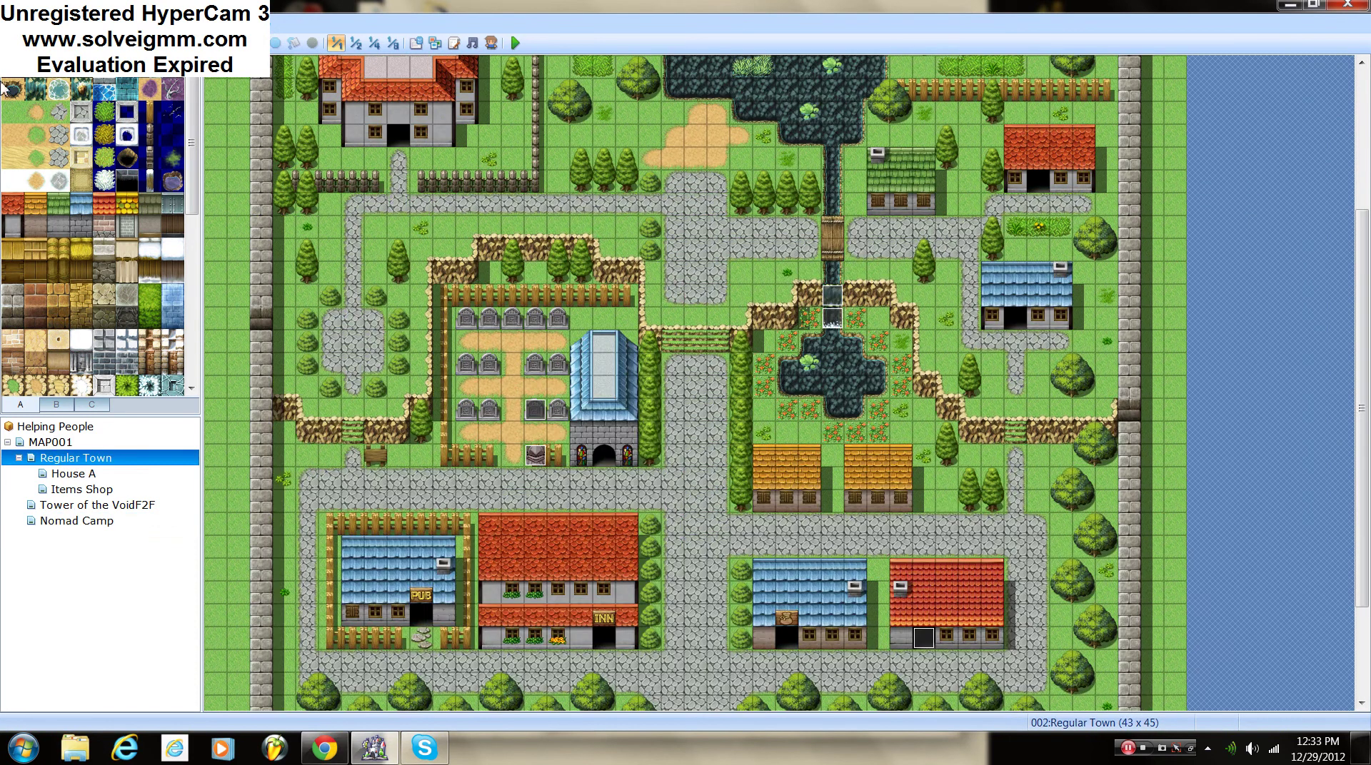
left_click(13, 21)
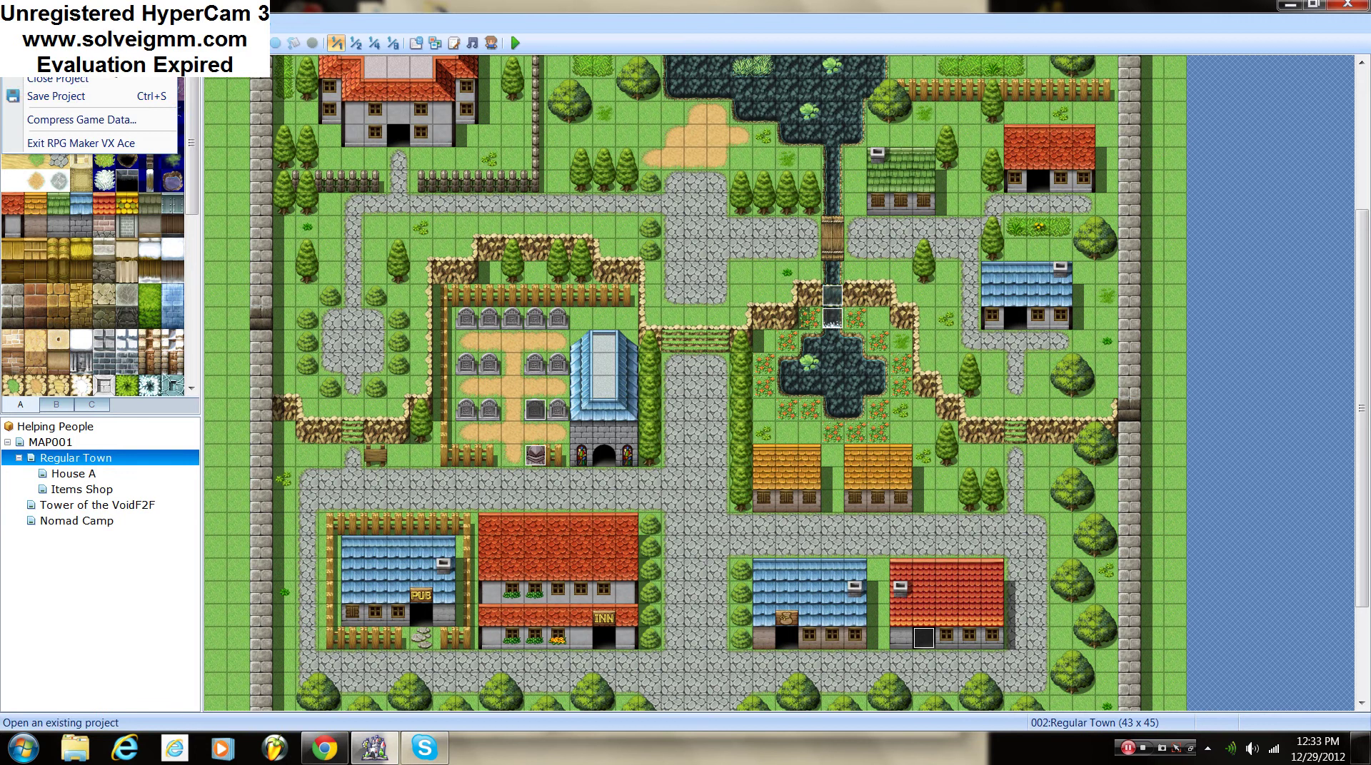
left_click(57, 62)
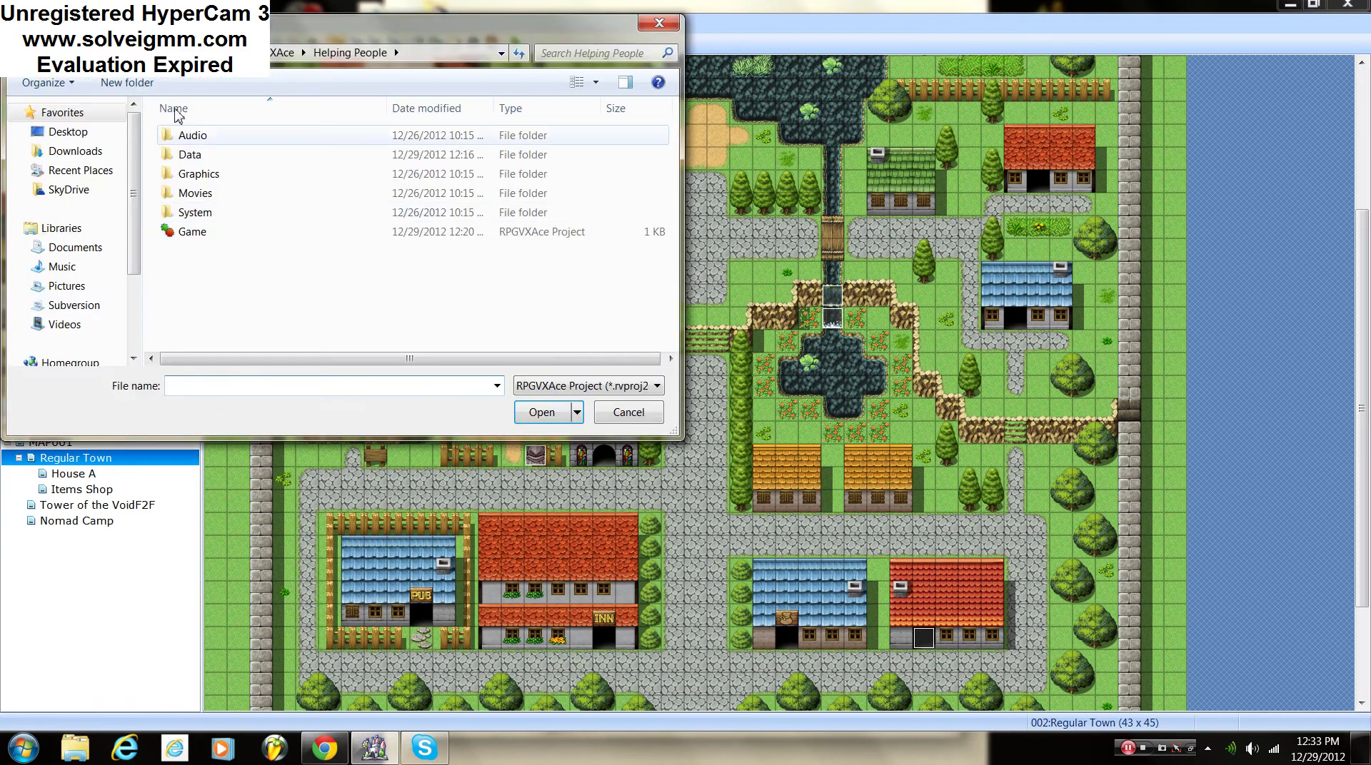
left_click(282, 52)
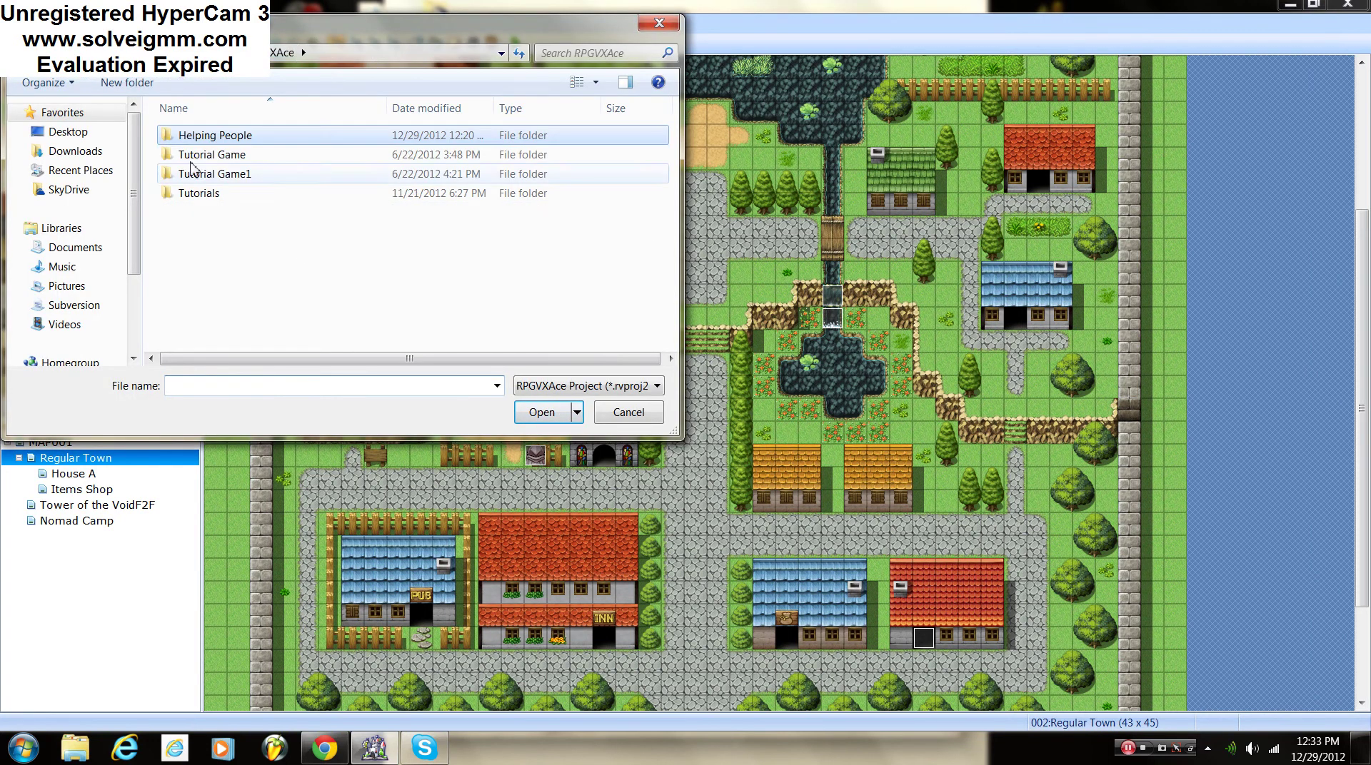
double_click(251, 156)
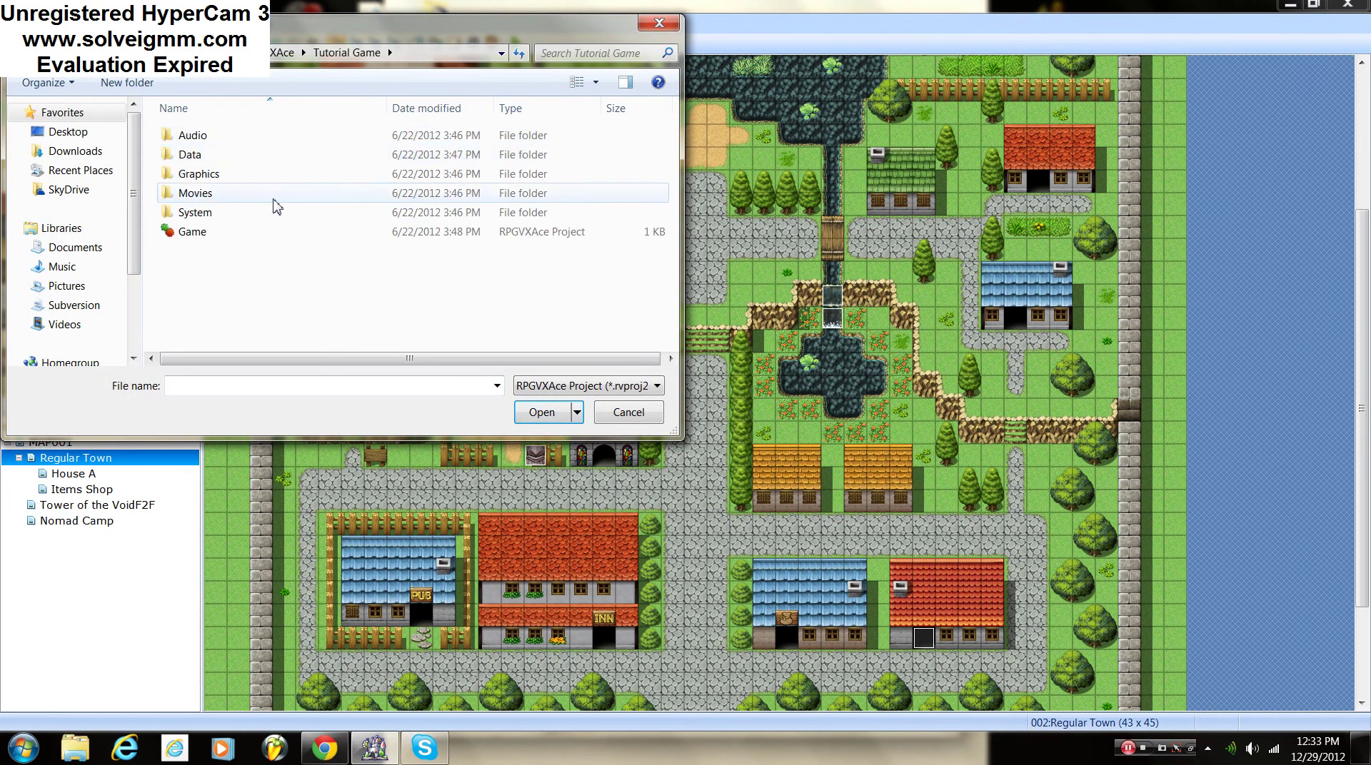
double_click(246, 232)
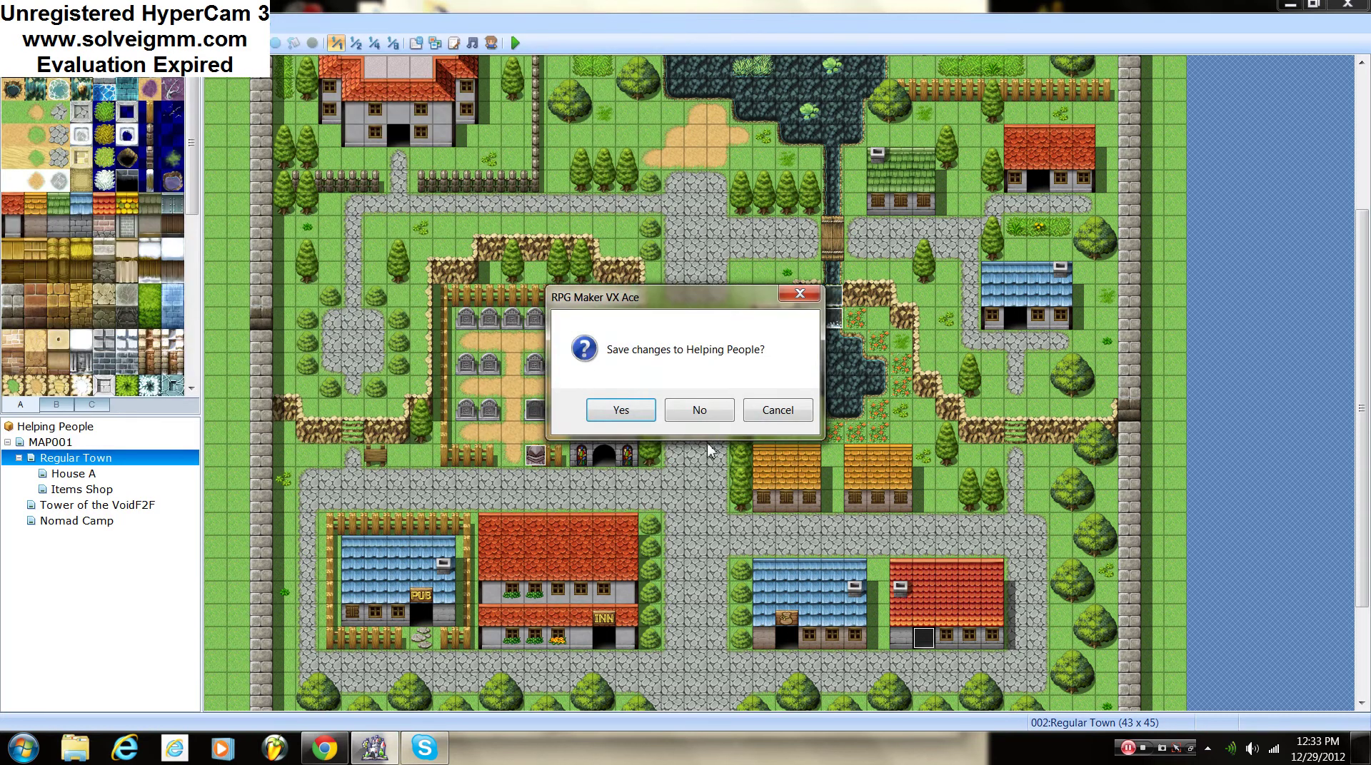
left_click(703, 410)
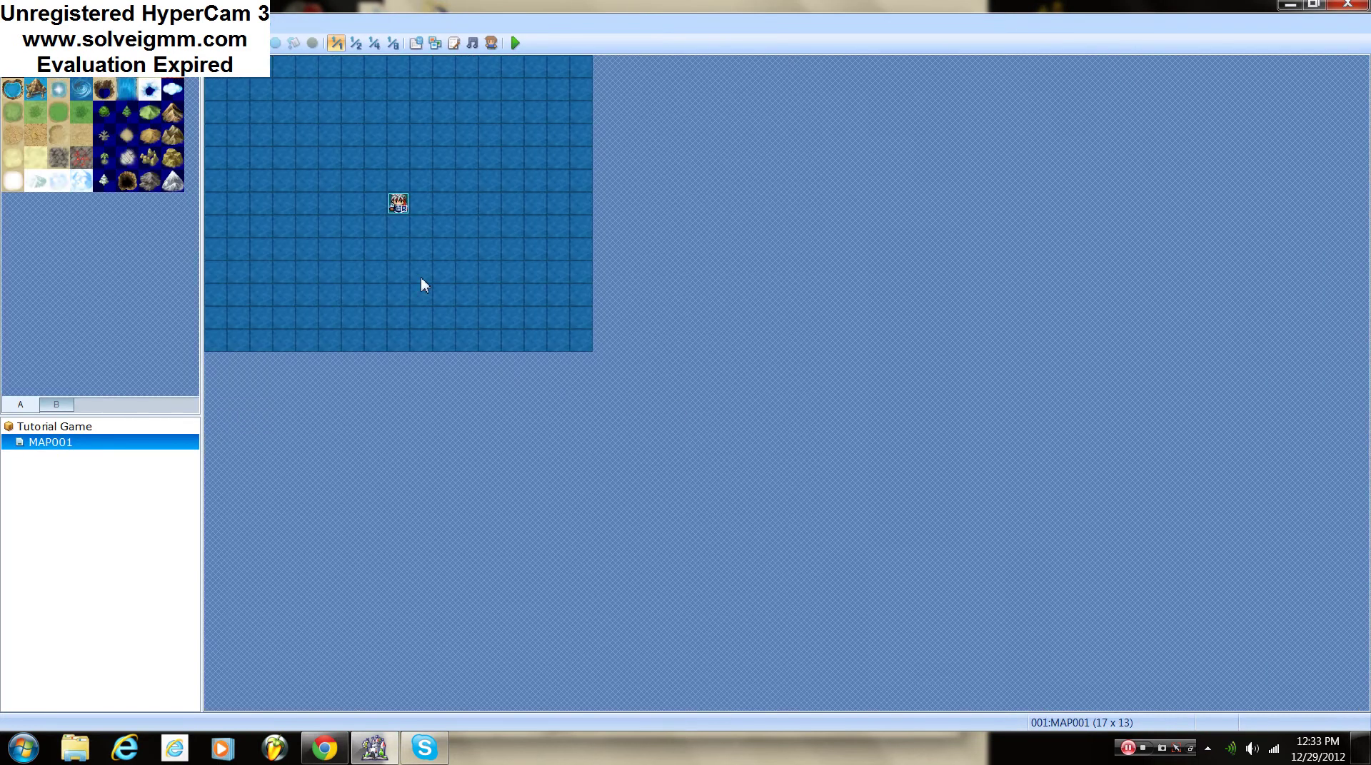
Step: Load the Tutorial Game1 project from the projects folder
left_click(13, 21)
left_click(43, 73)
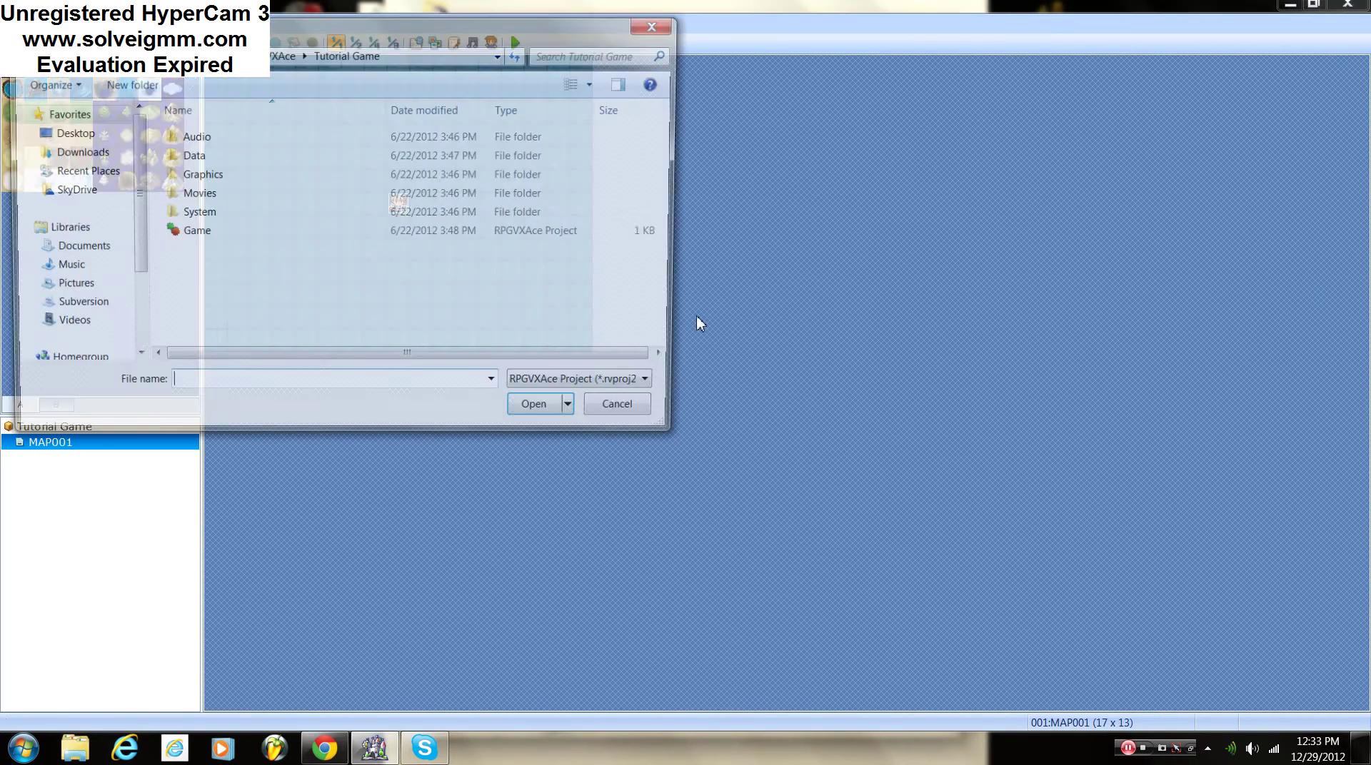
left_click(282, 52)
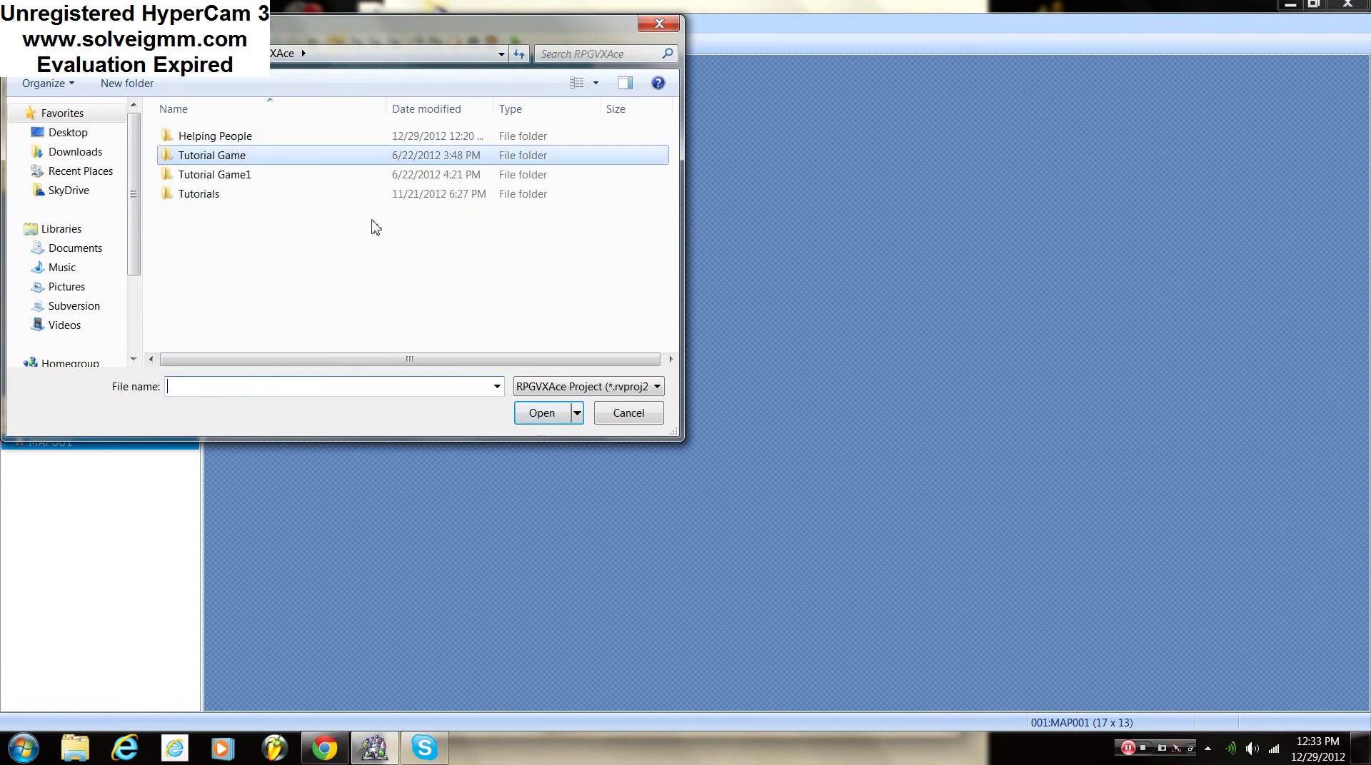
double_click(325, 175)
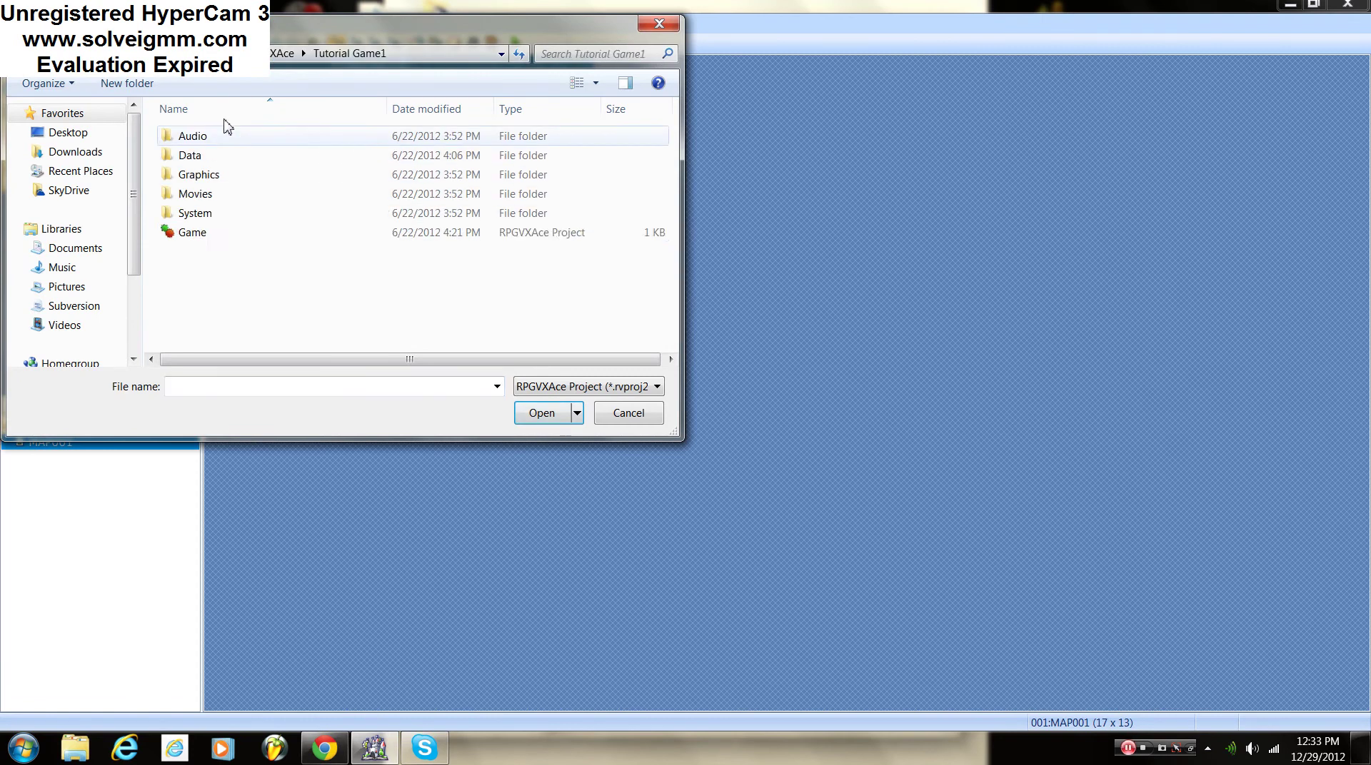
double_click(293, 234)
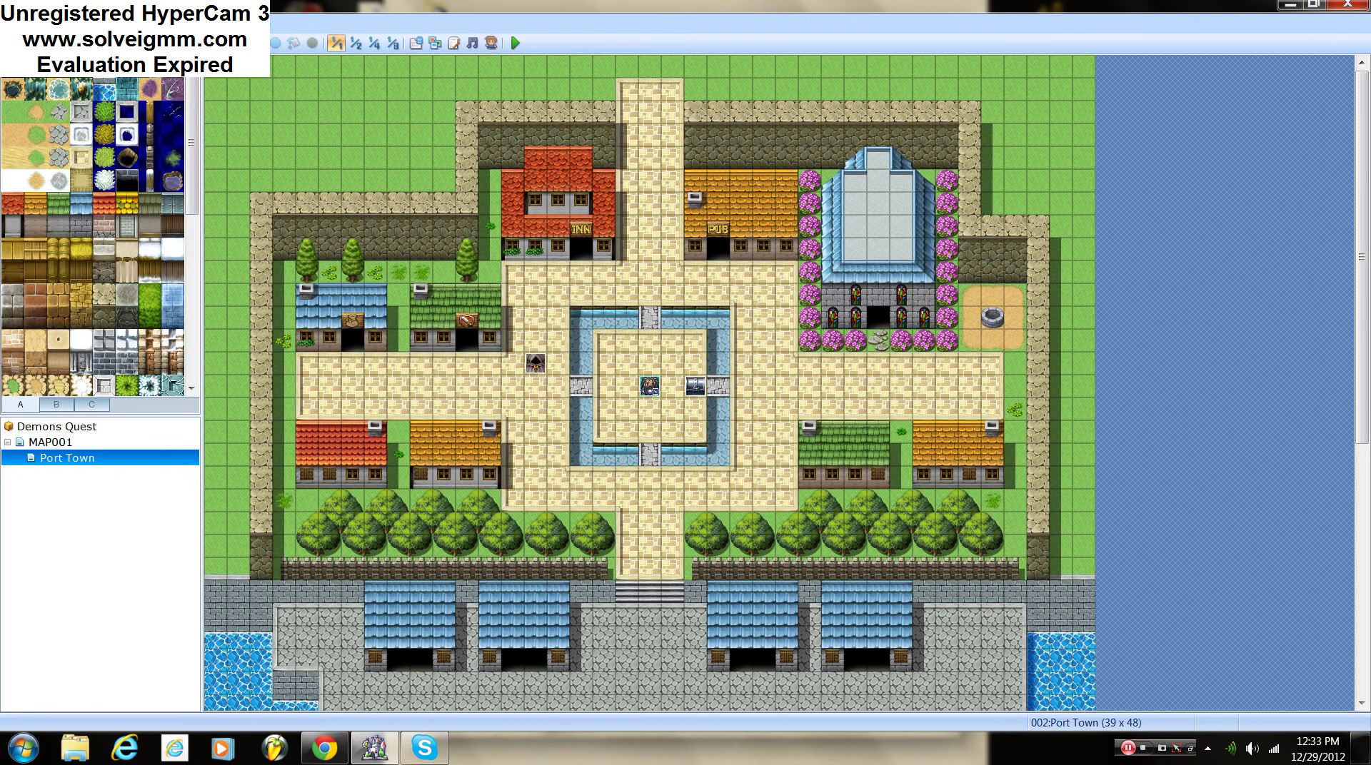
Step: Open the Tutorials project folder to load its Castle Town map
left_click(14, 21)
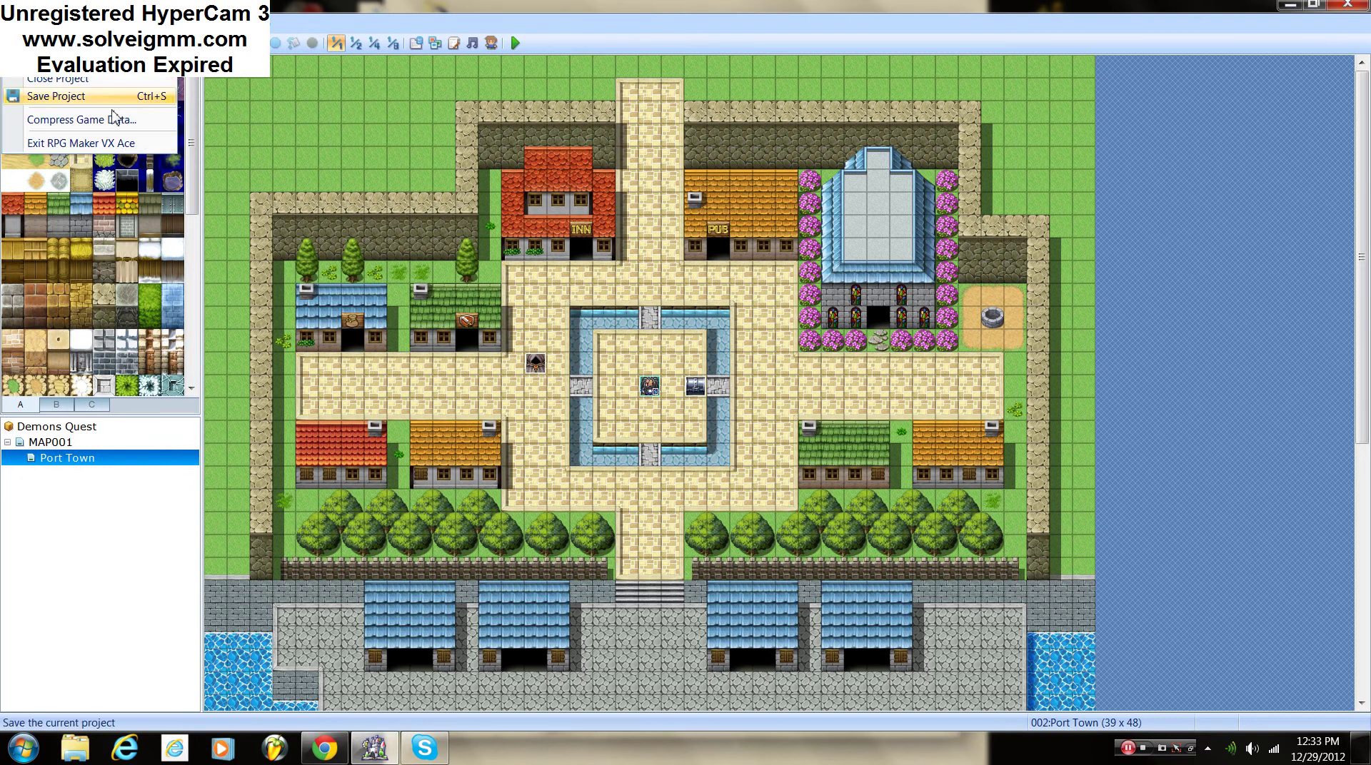
left_click(115, 114)
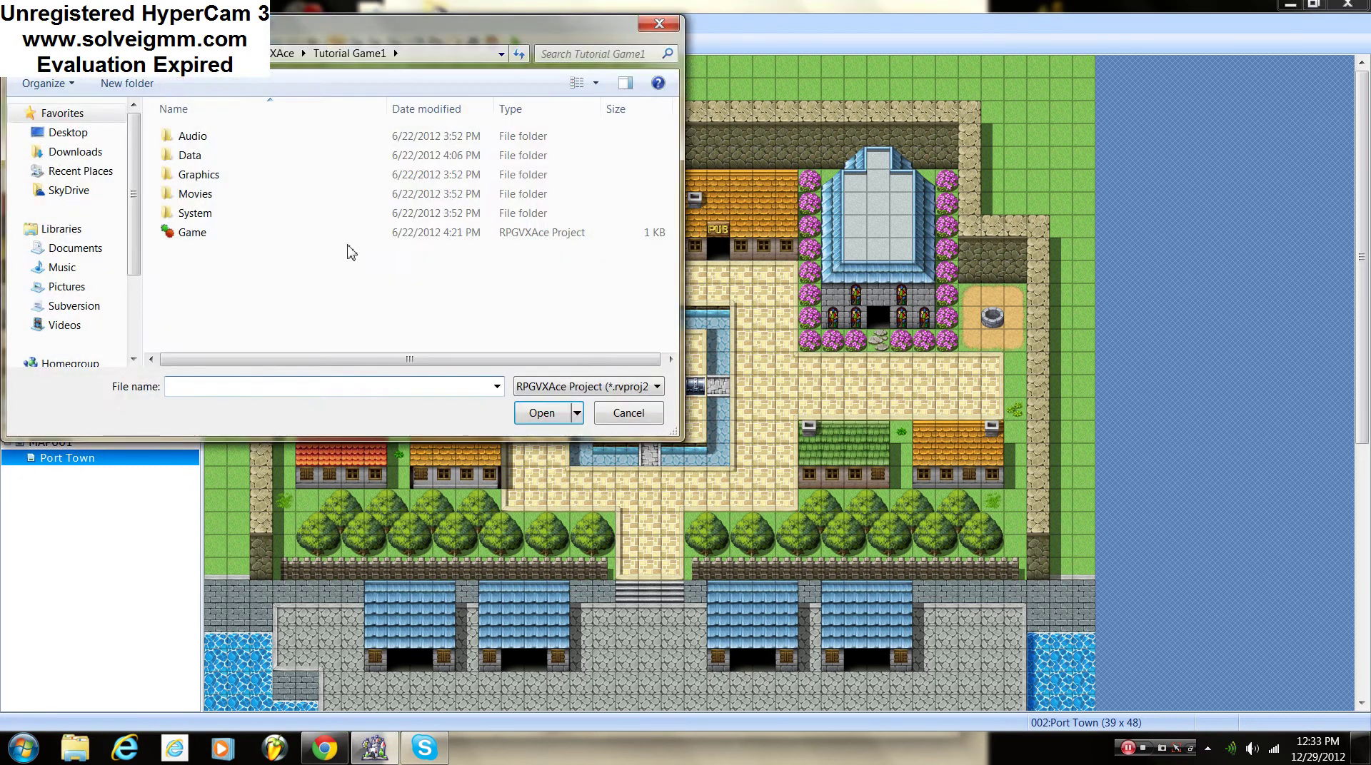
left_click(280, 53)
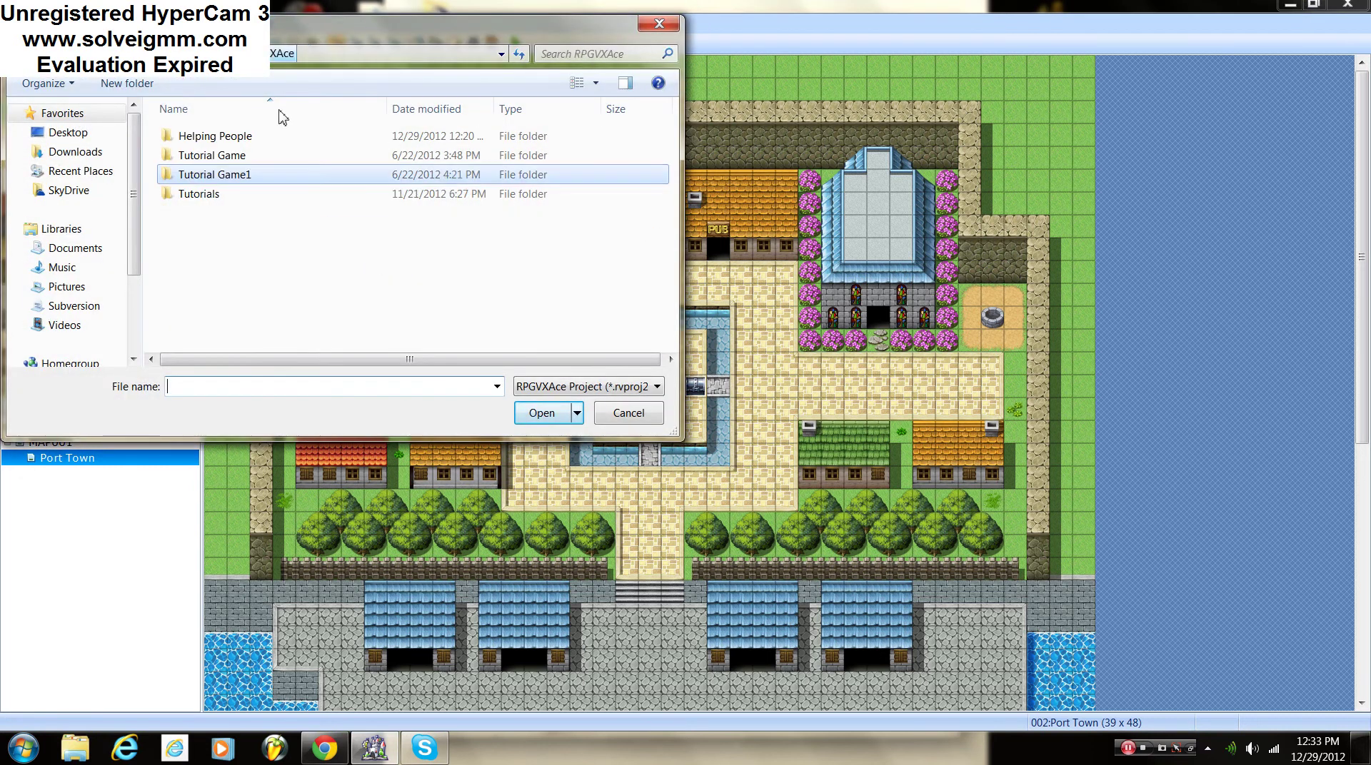
double_click(271, 194)
double_click(237, 232)
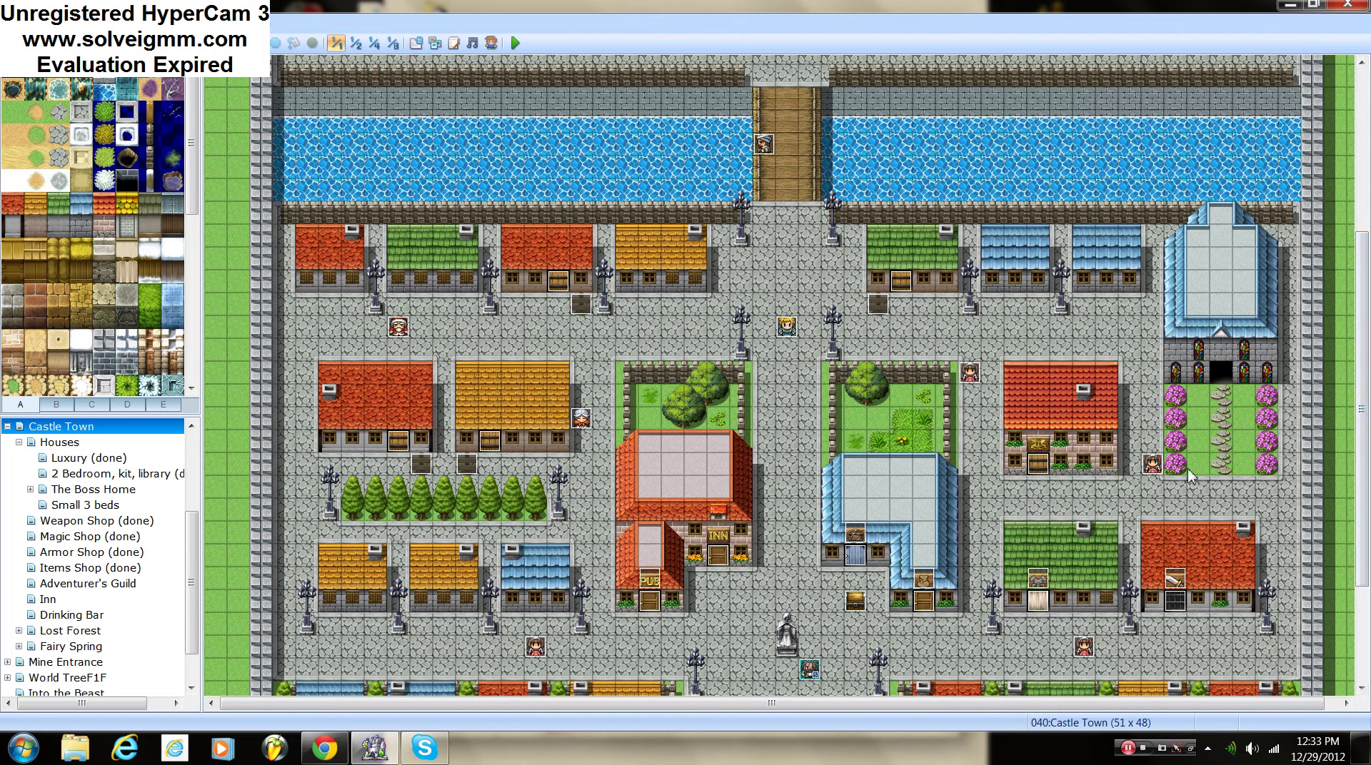
double_click(397, 328)
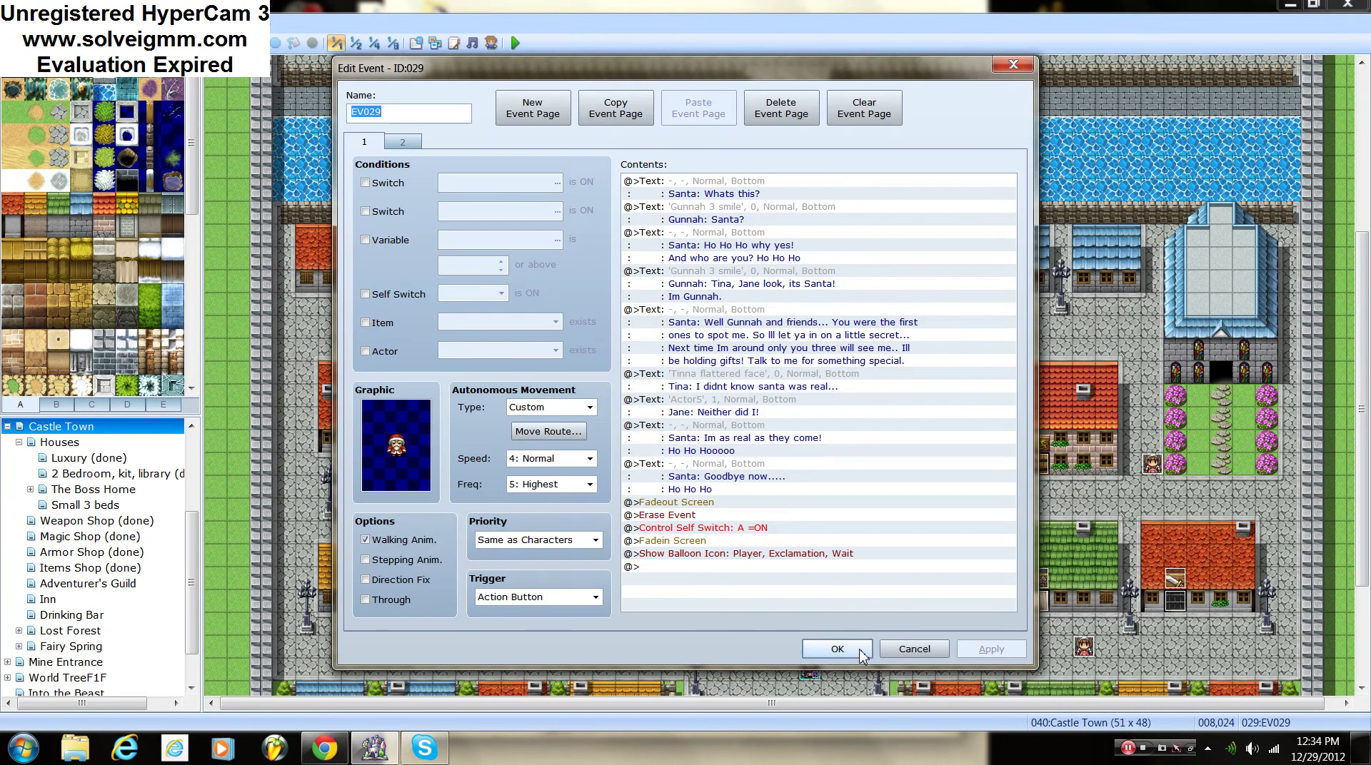
left_click(836, 649)
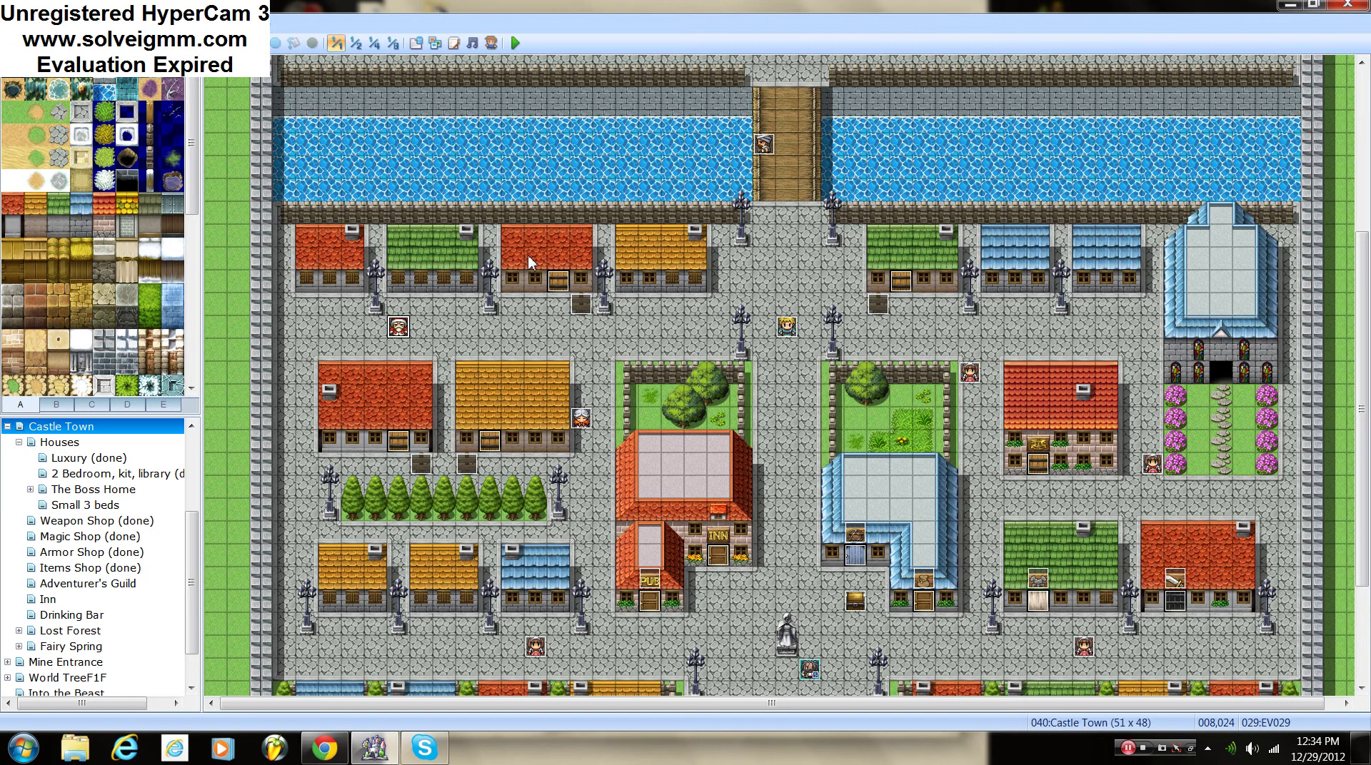
left_click(558, 281)
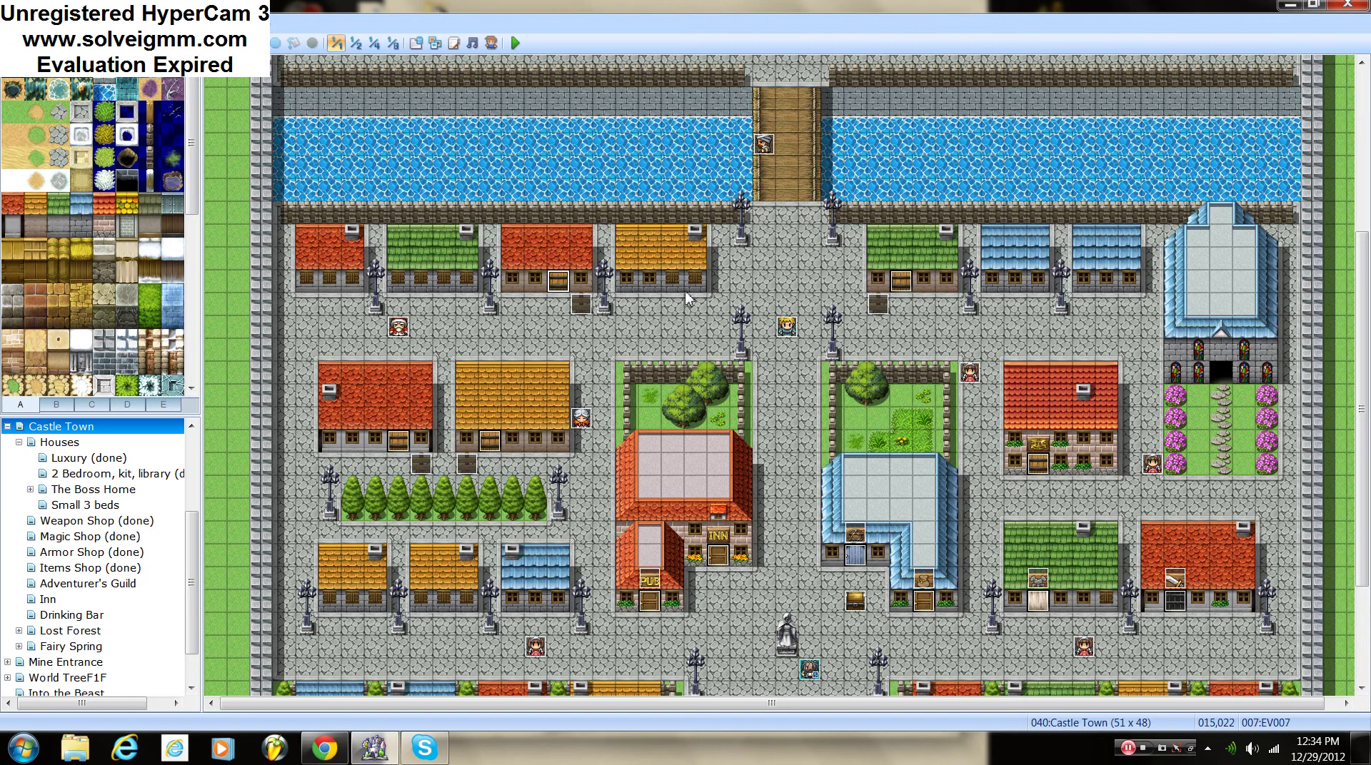
left_click(894, 277)
left_click(491, 447)
left_click(57, 443)
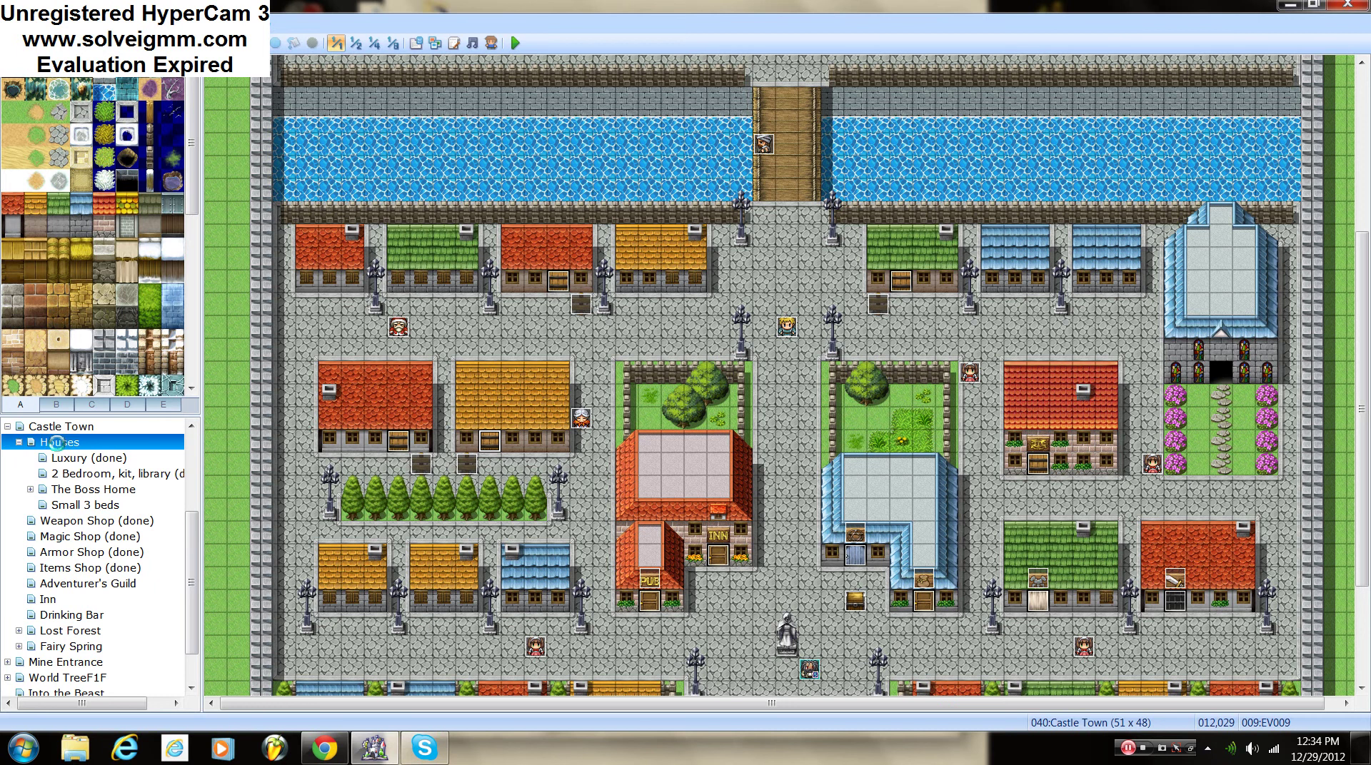
left_click(83, 459)
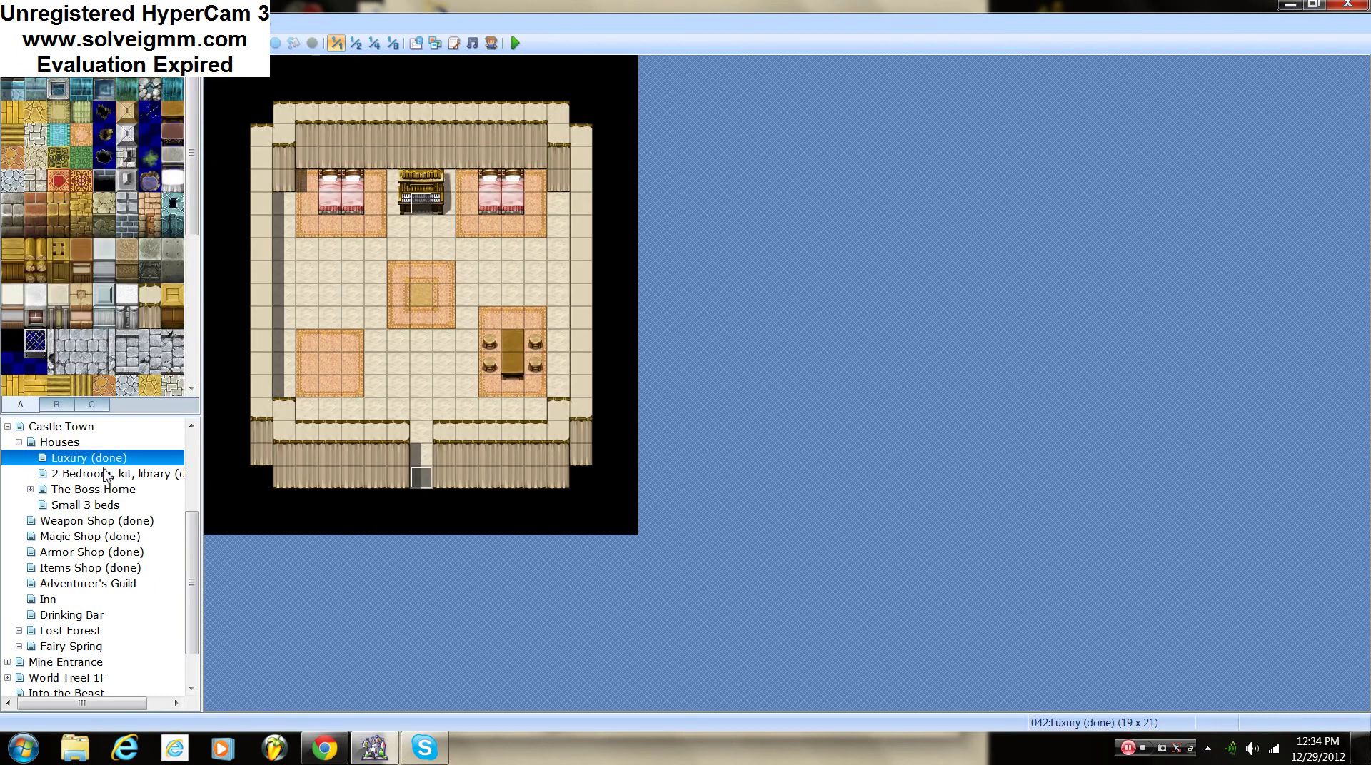
left_click(117, 477)
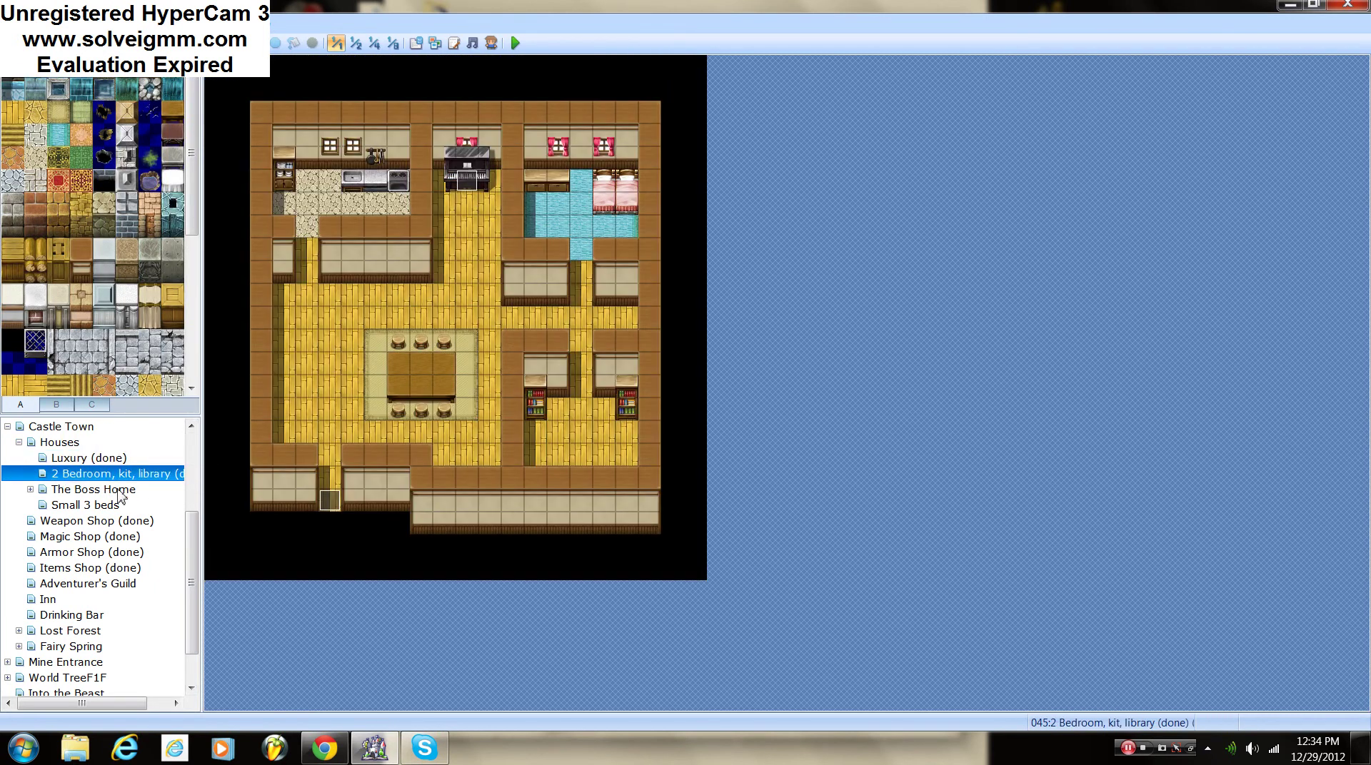
left_click(87, 505)
left_click(85, 492)
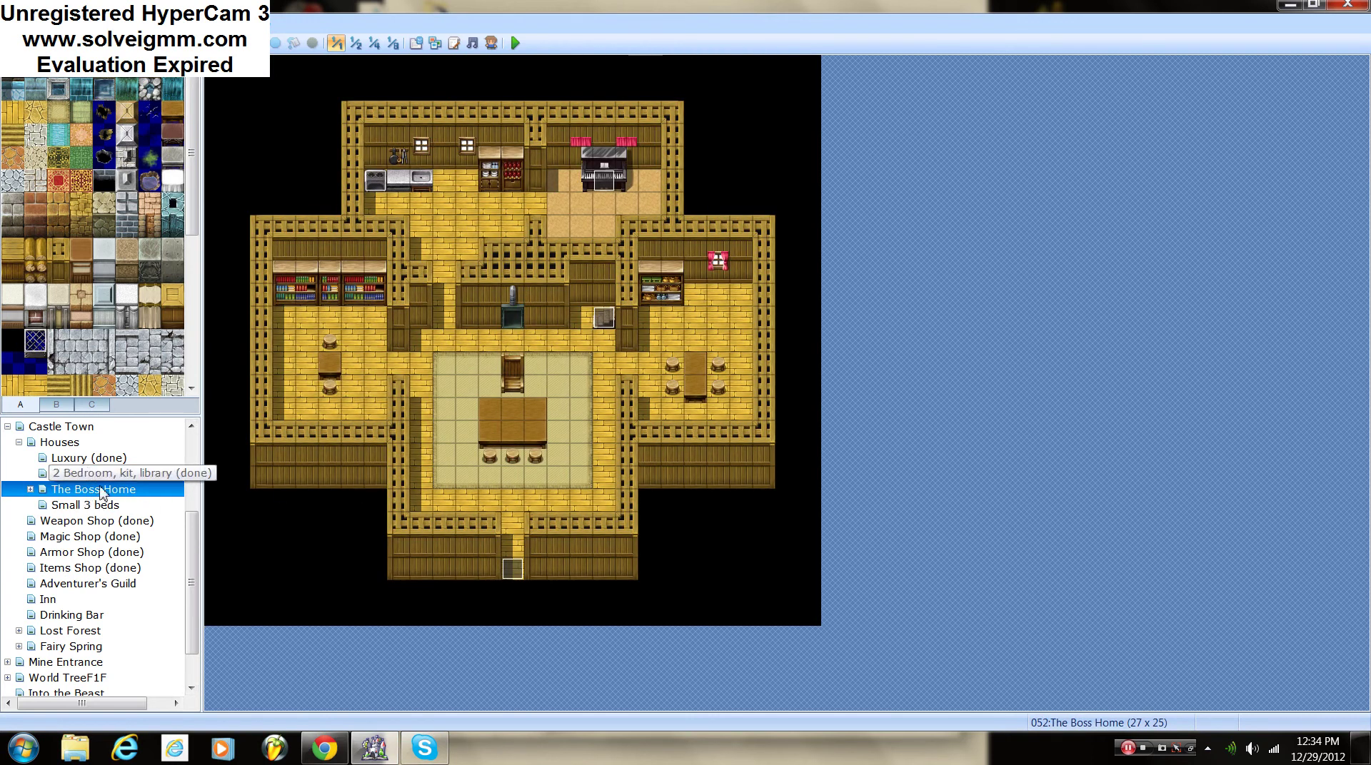
left_click(30, 489)
left_click(61, 506)
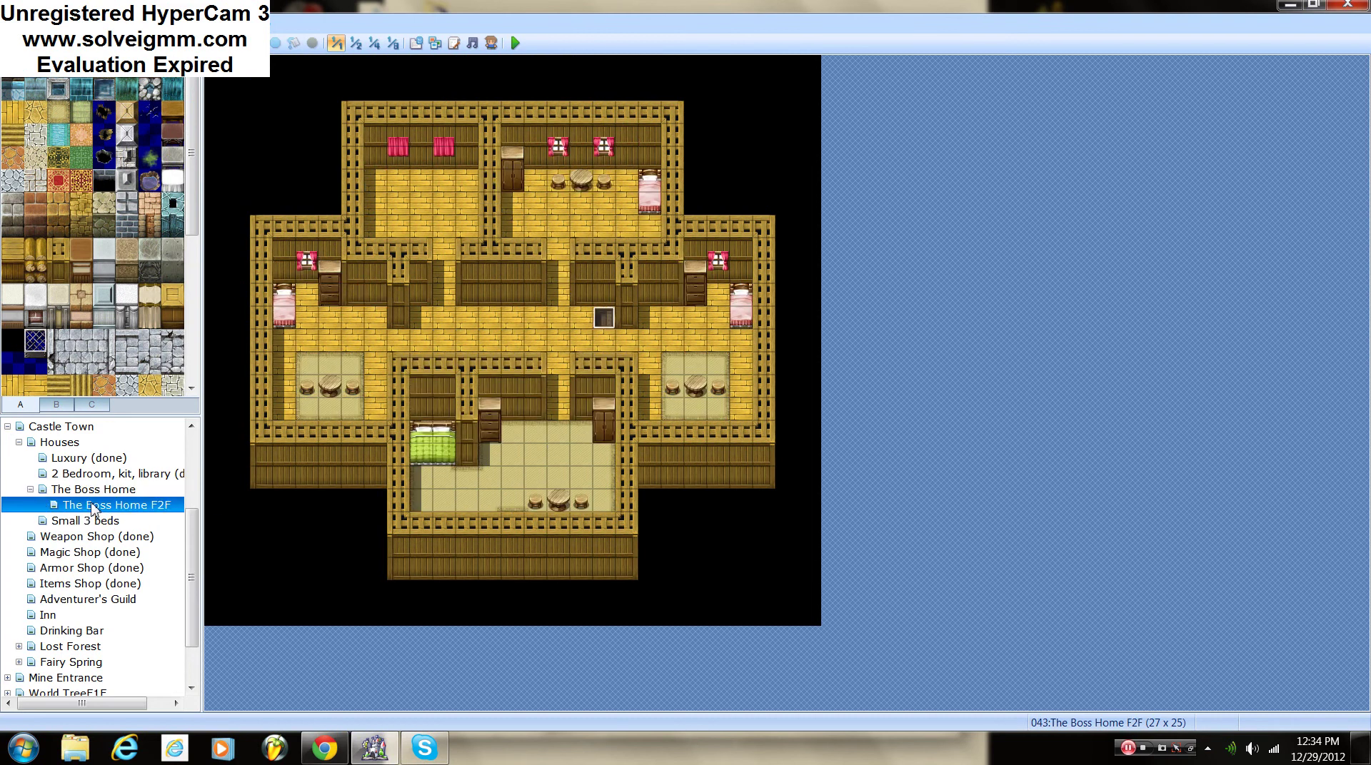
left_click(30, 490)
left_click(53, 503)
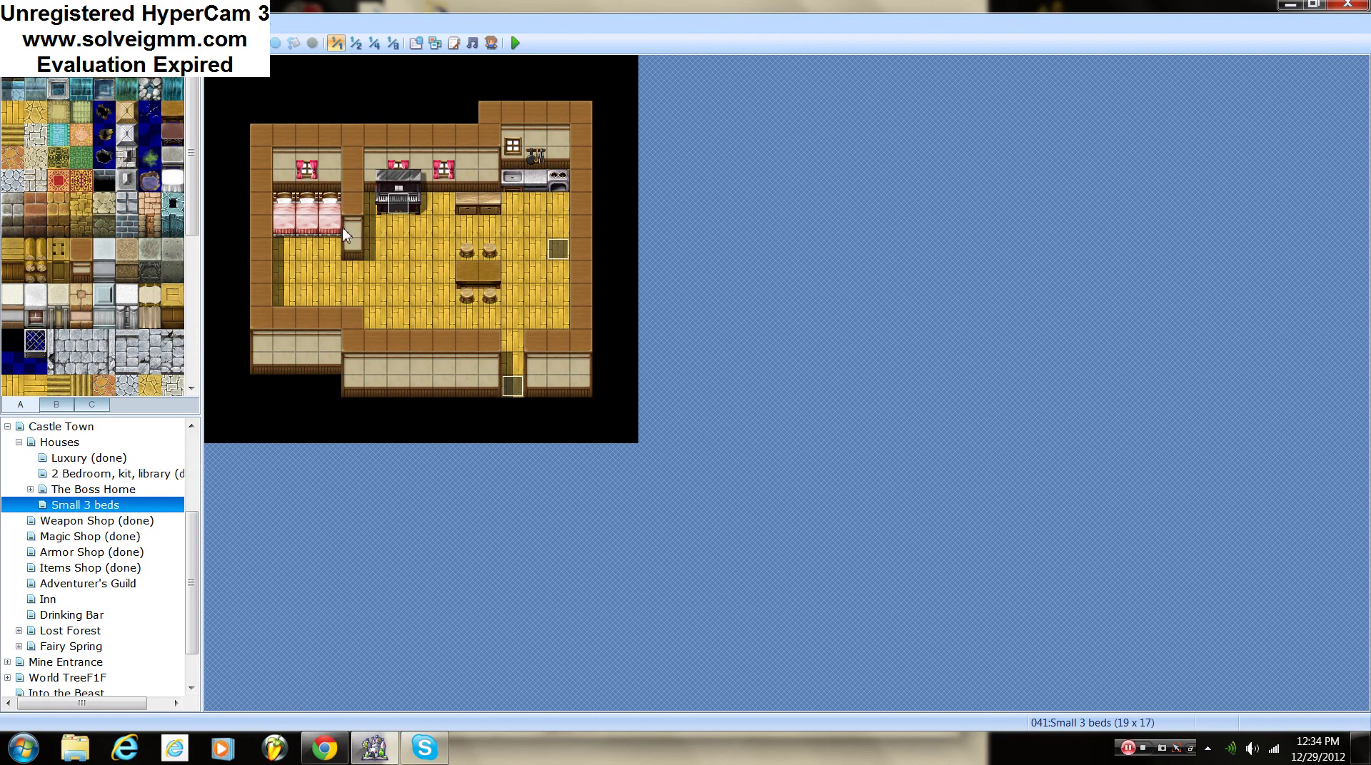
left_click(71, 444)
left_click(18, 442)
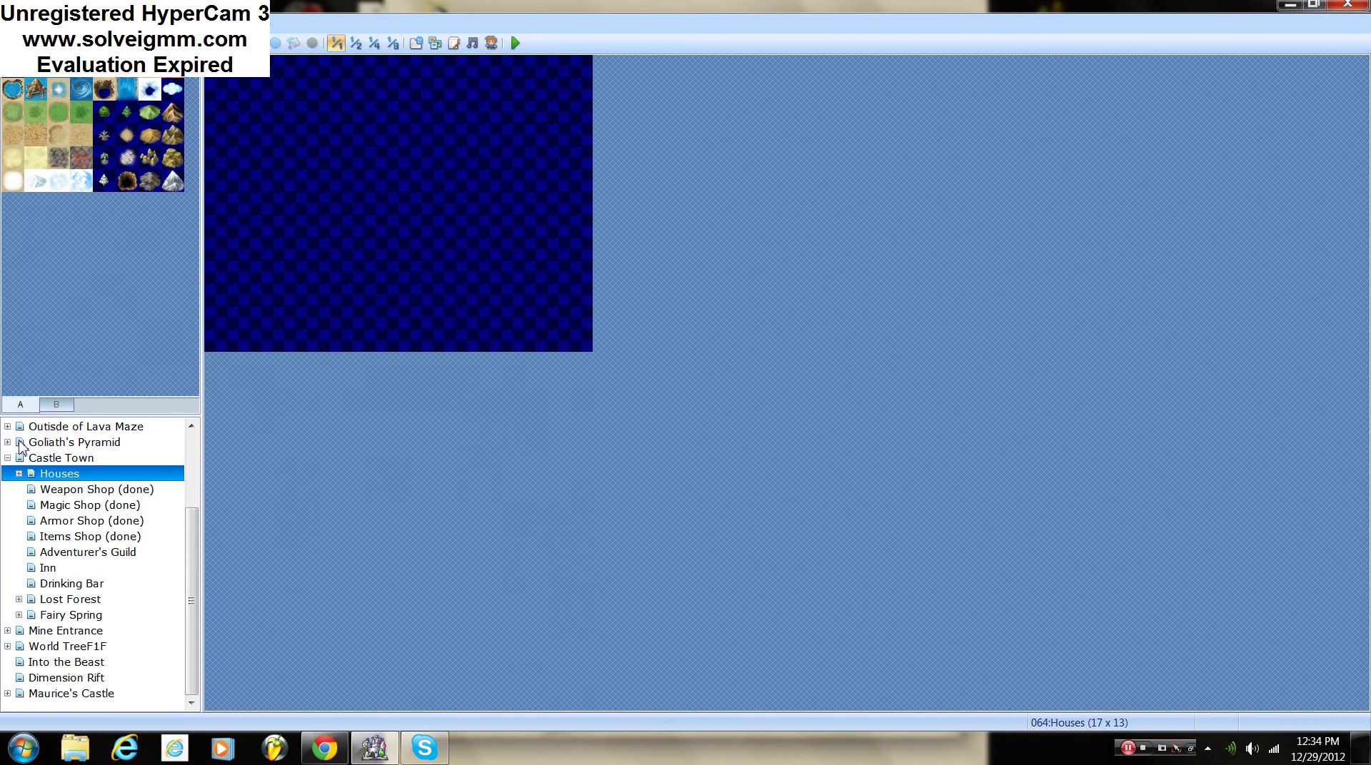
left_click(73, 461)
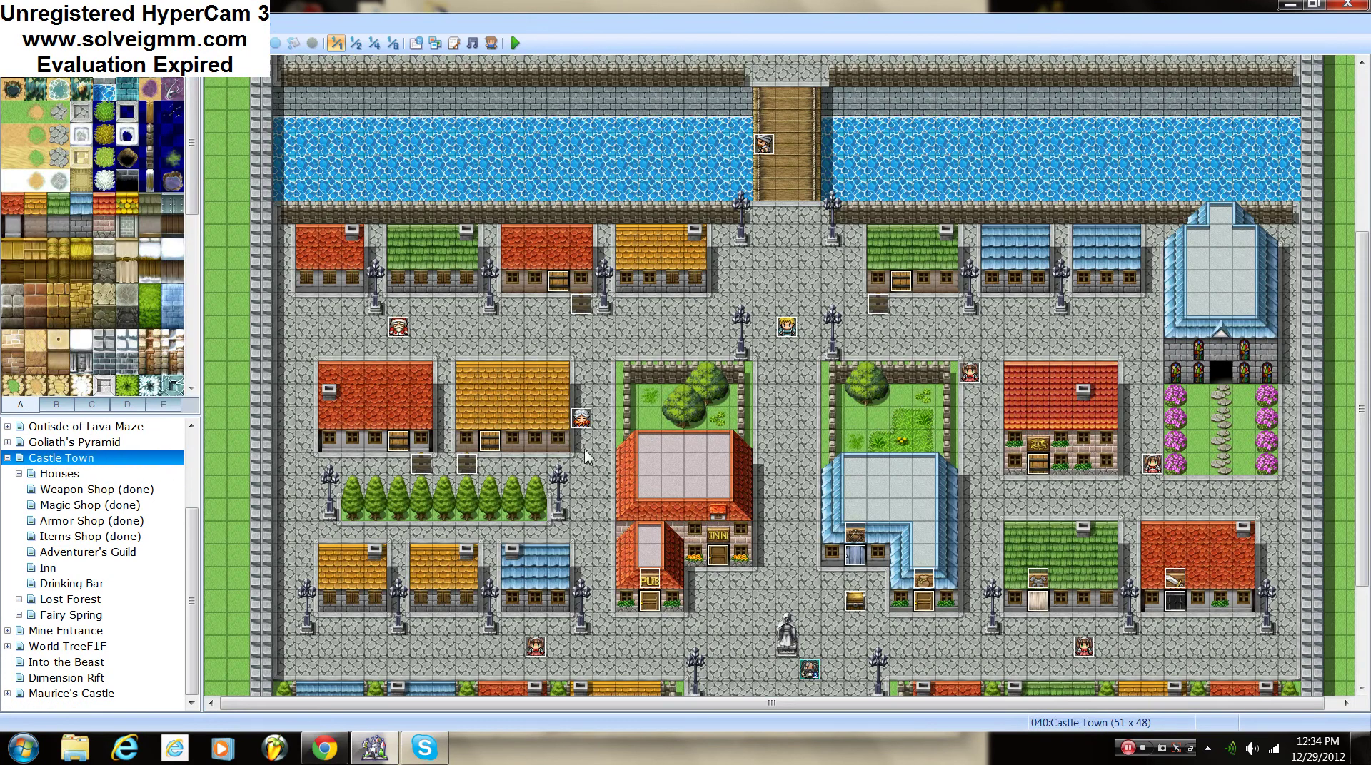
Step: Open event EV019 and review its Boss Home description, 'Will you buy this house?' question and Yes/No choice
double_click(466, 465)
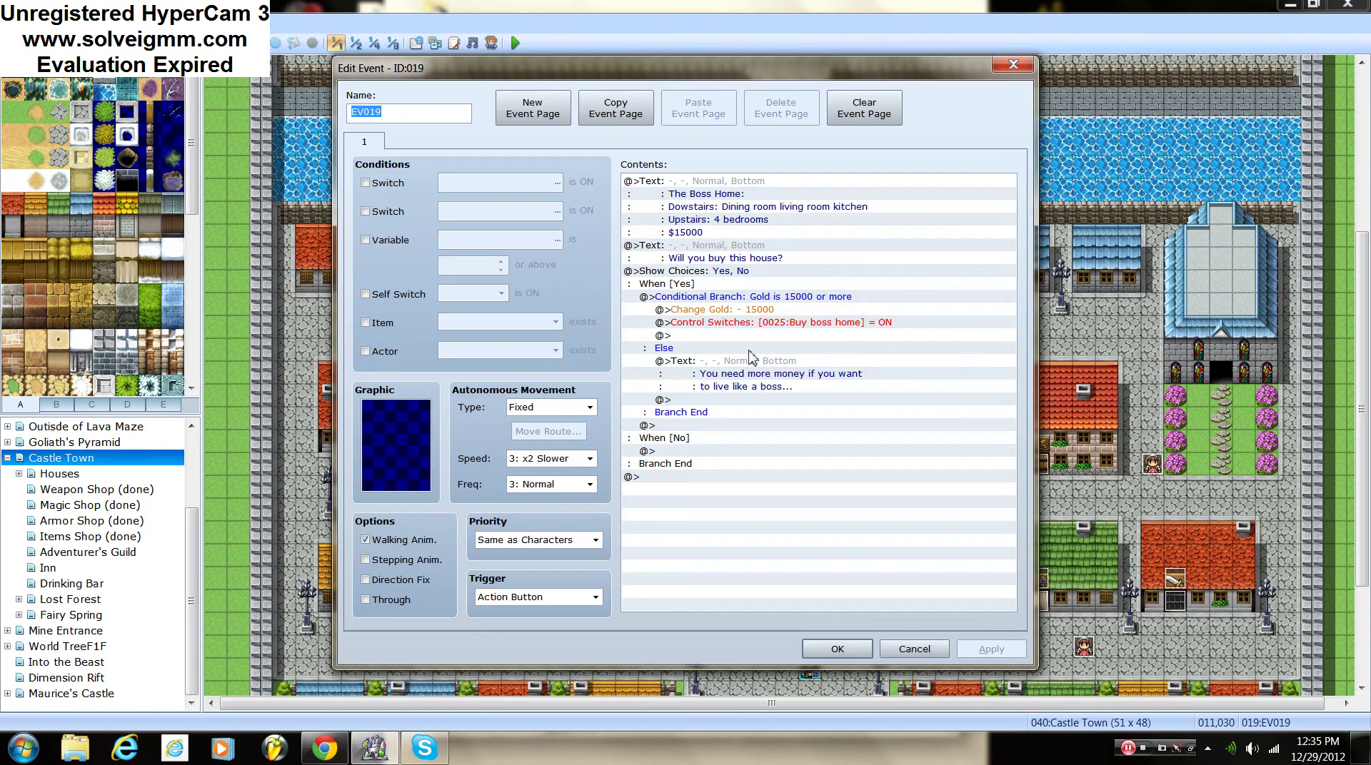
left_click(731, 189)
left_click(685, 206)
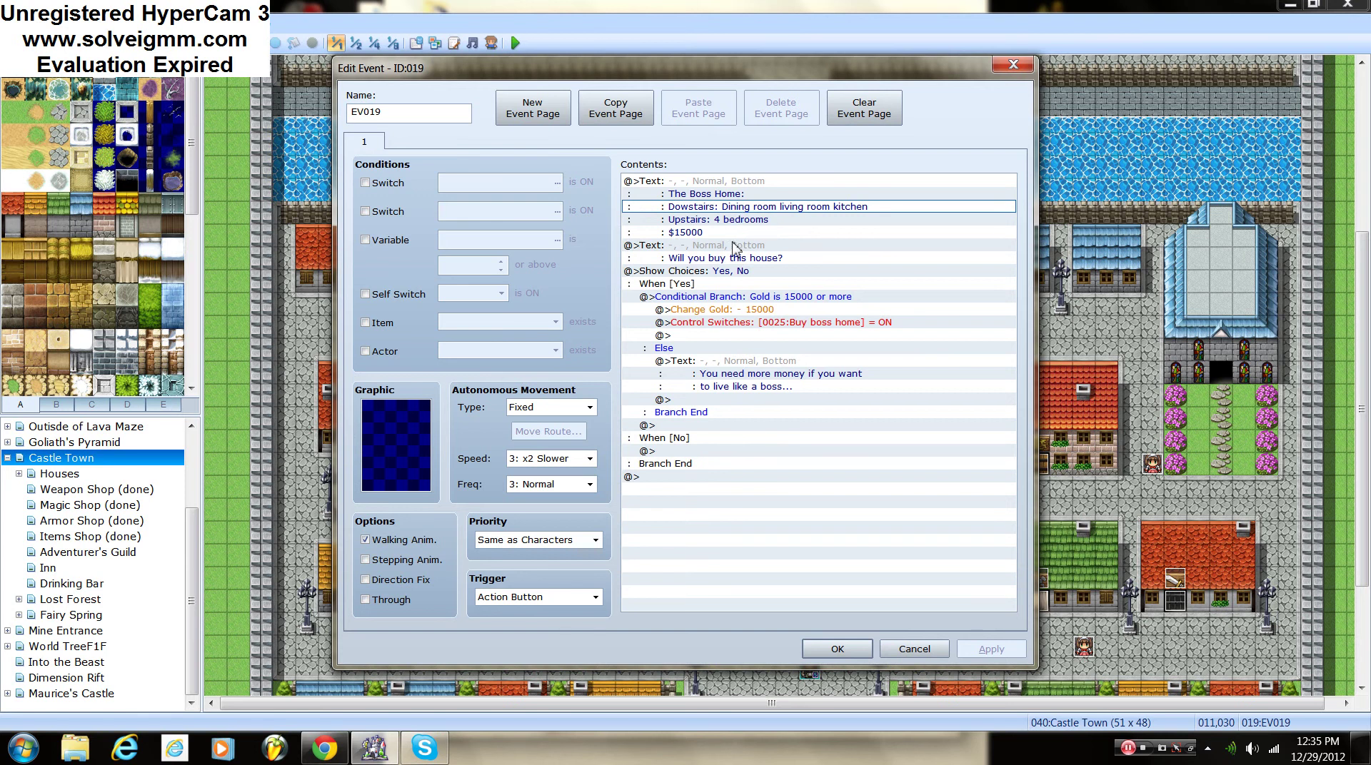
left_click(796, 194)
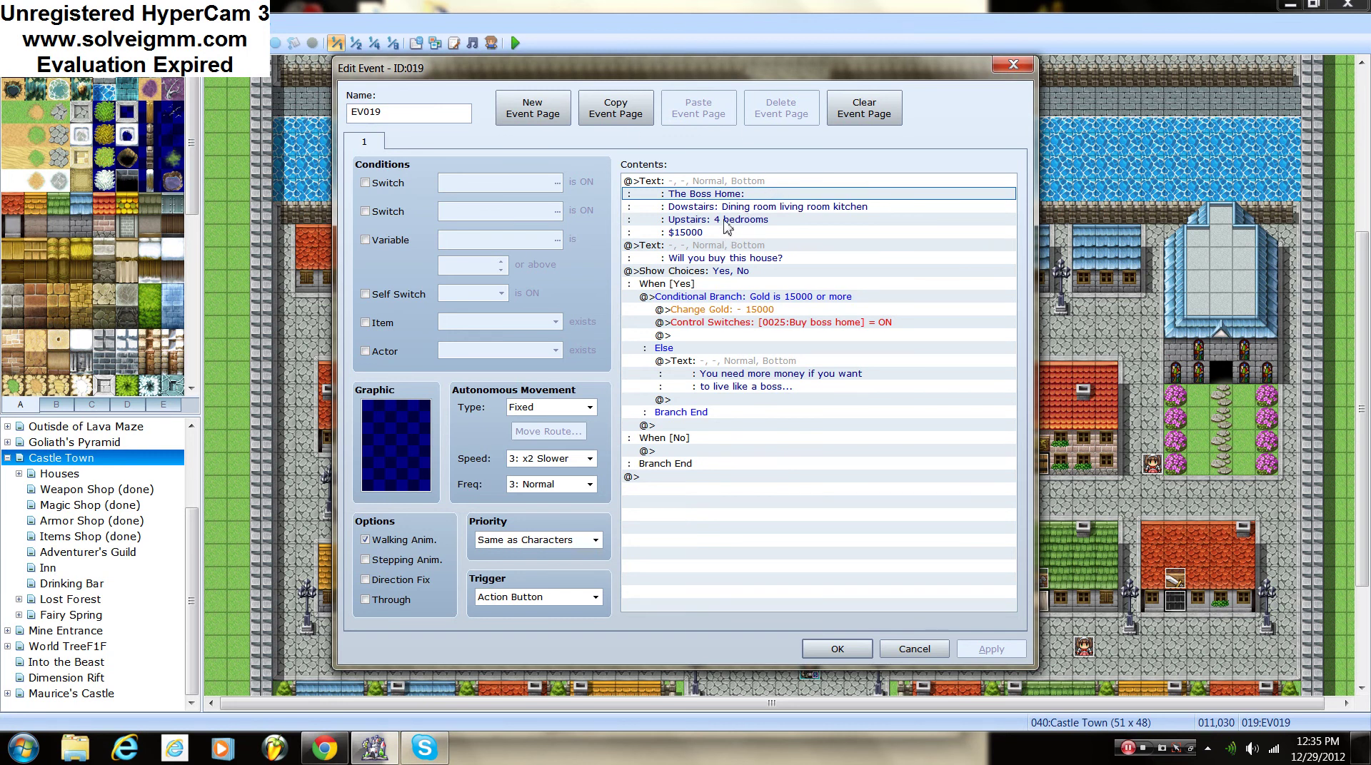
left_click(693, 250)
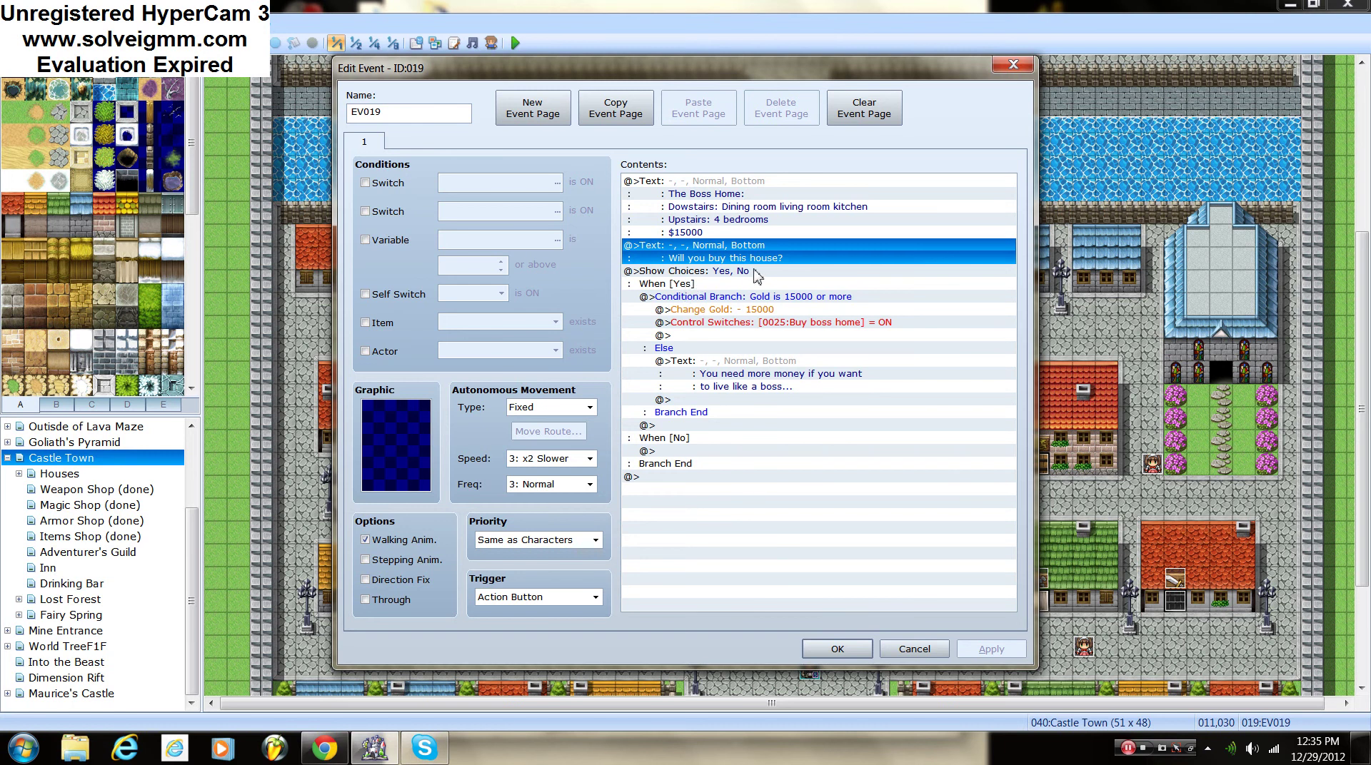
left_click(730, 272)
left_click(731, 284)
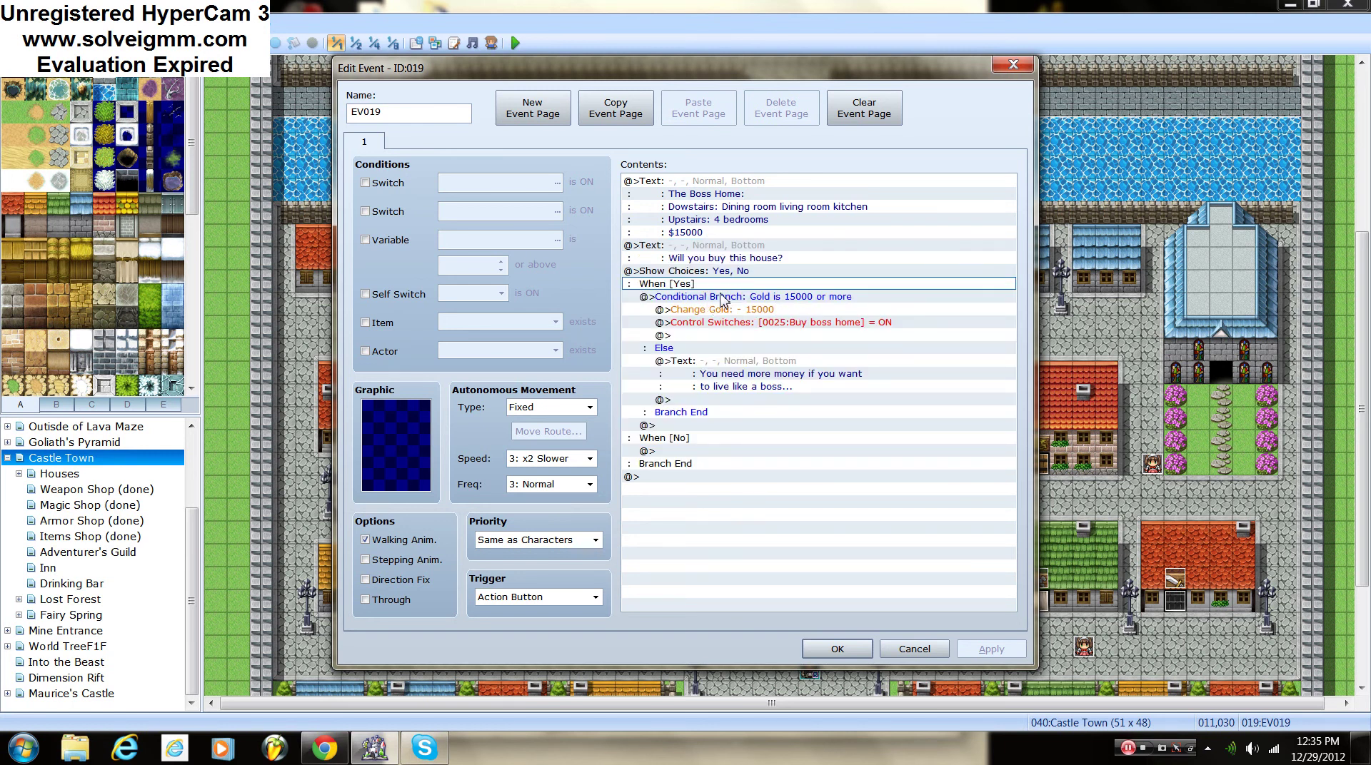
Step: Confirm the Conditional Branch requires Gold 15000 or More
left_click(724, 299)
right_click(724, 300)
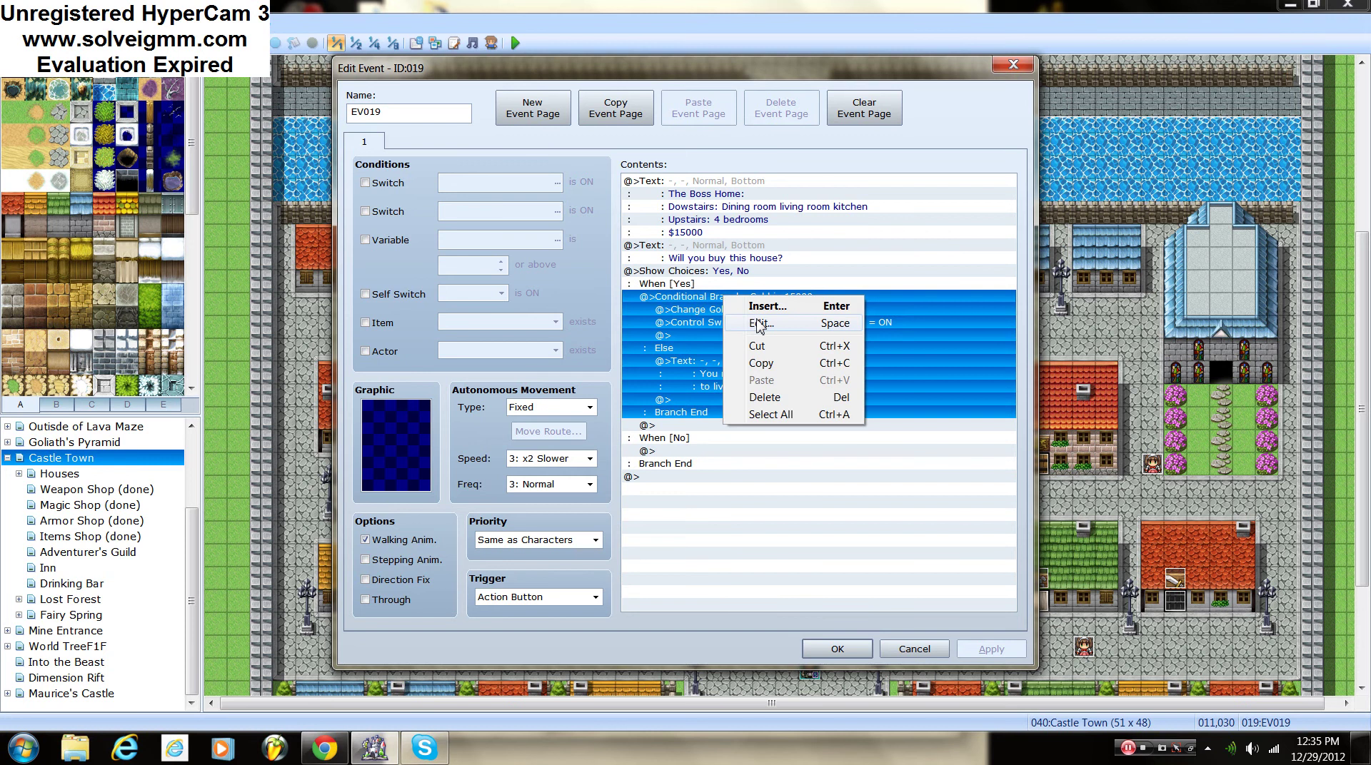
left_click(758, 325)
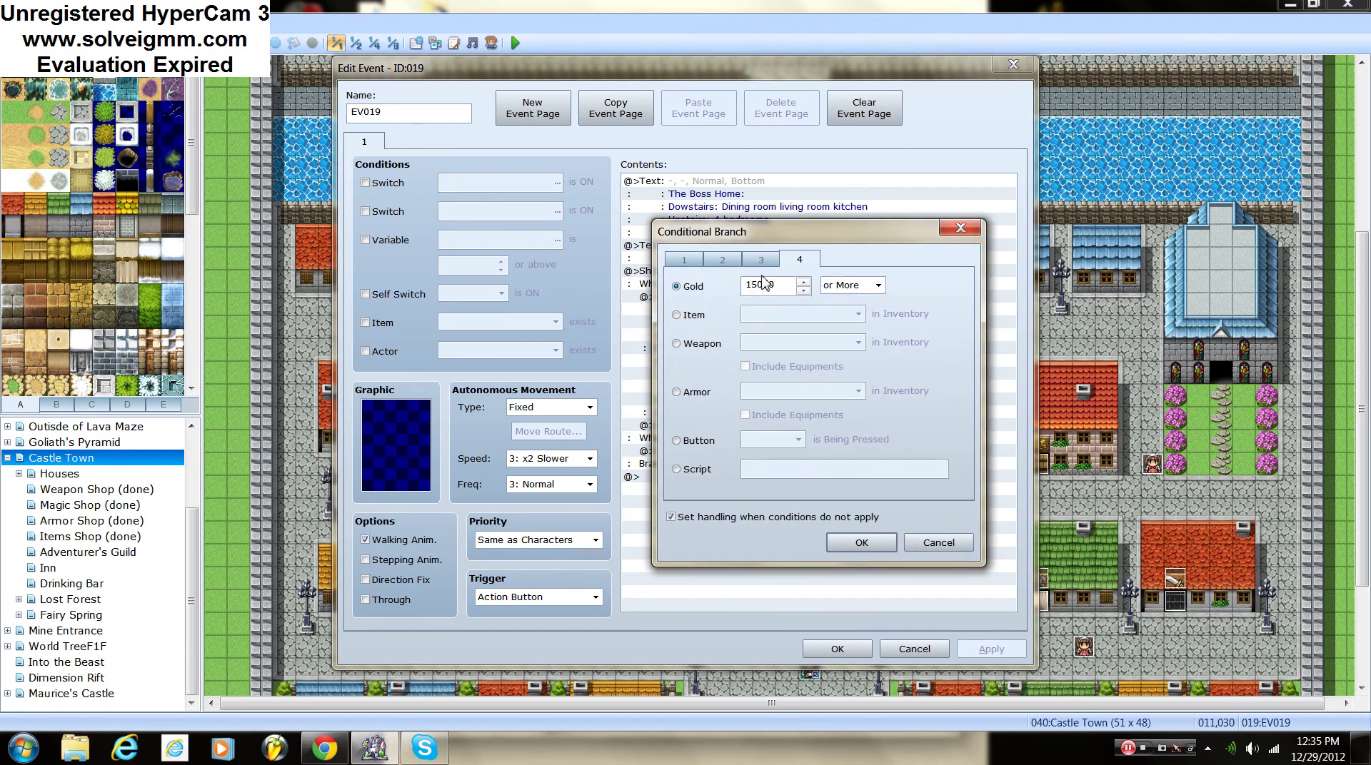
left_click(791, 288)
left_click(861, 543)
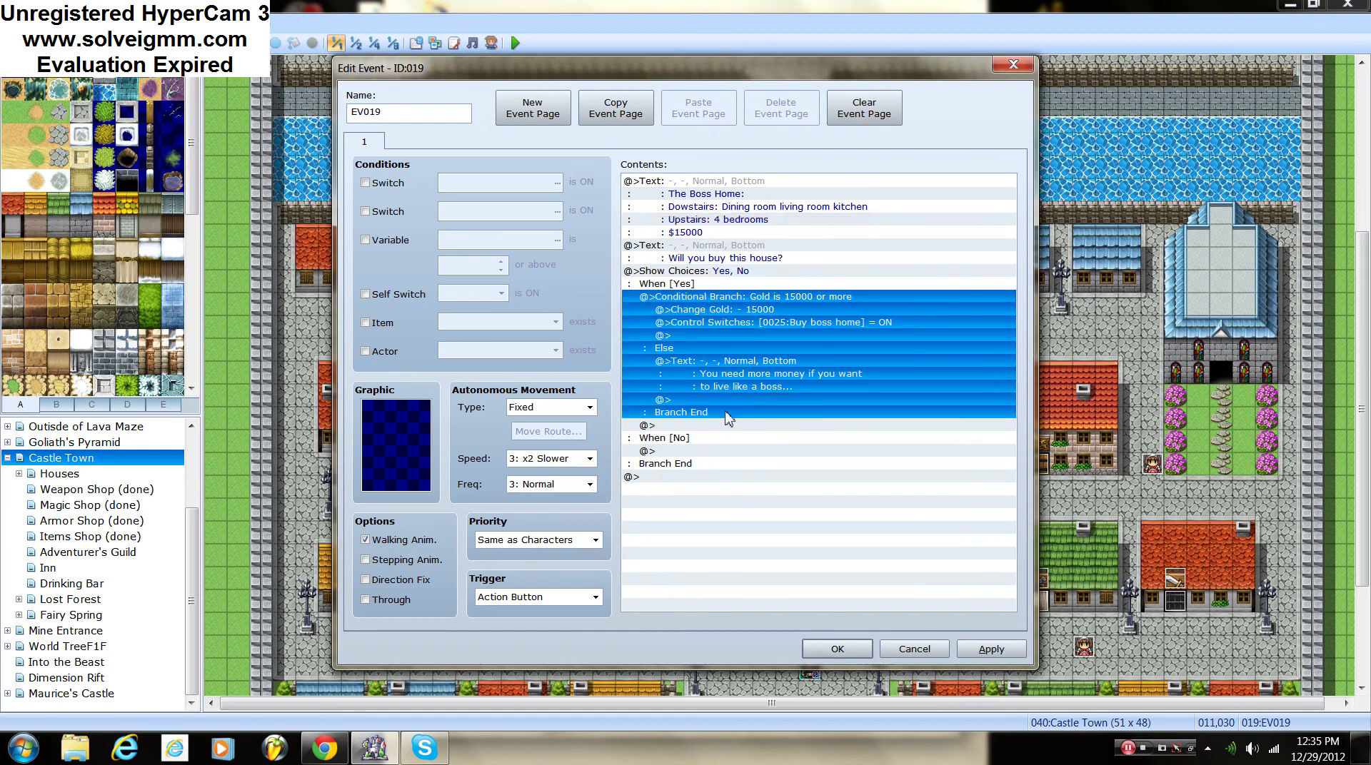
Step: Review the not-enough-money message, gold deduction and Buy boss home switch, then apply and close
left_click(735, 399)
left_click(691, 361)
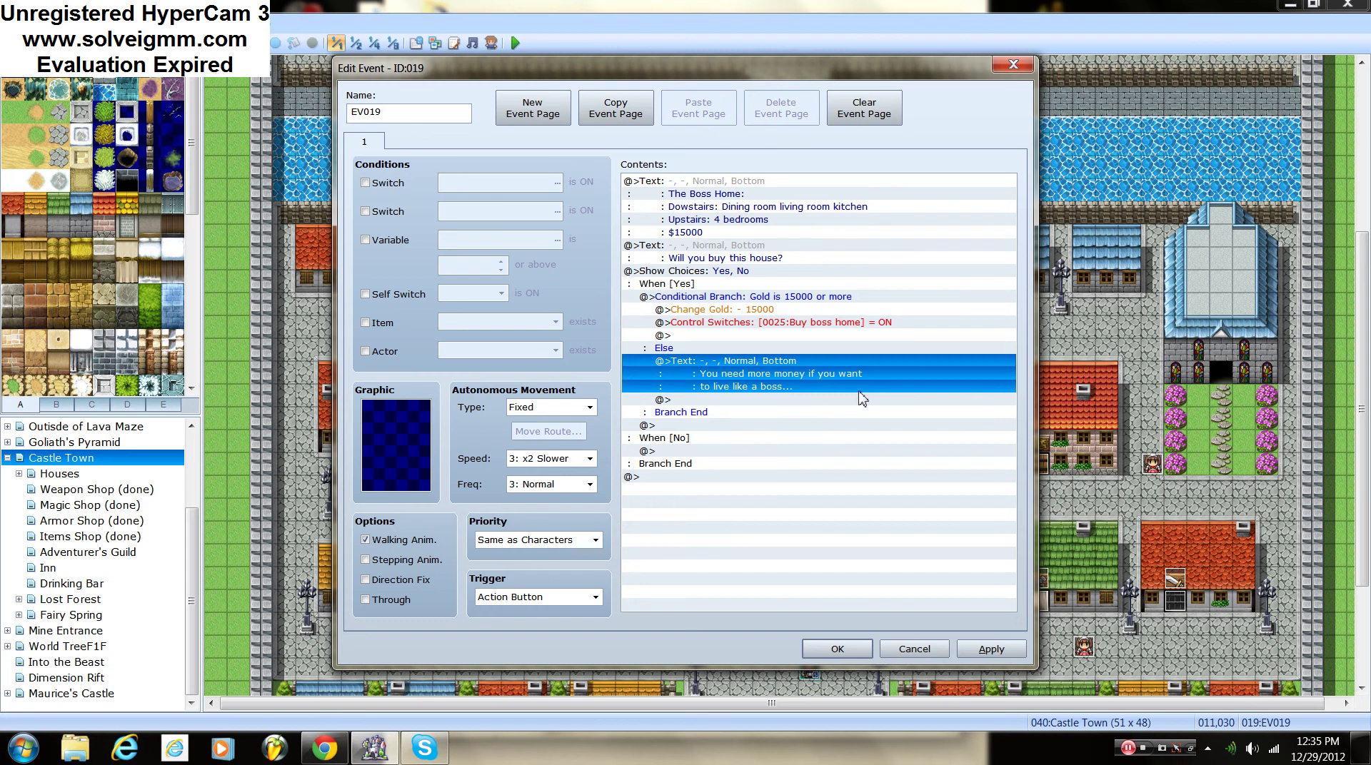
left_click(725, 286)
left_click(726, 309)
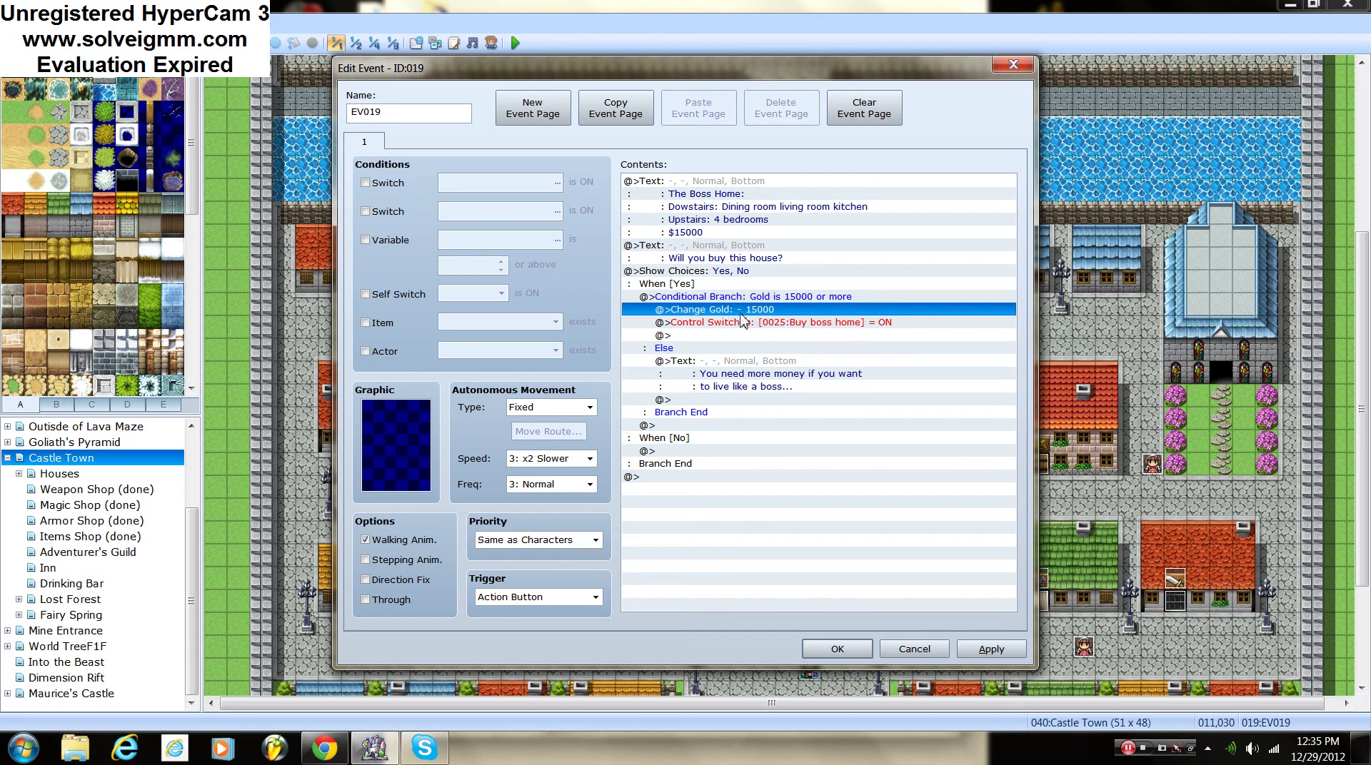
left_click(793, 325)
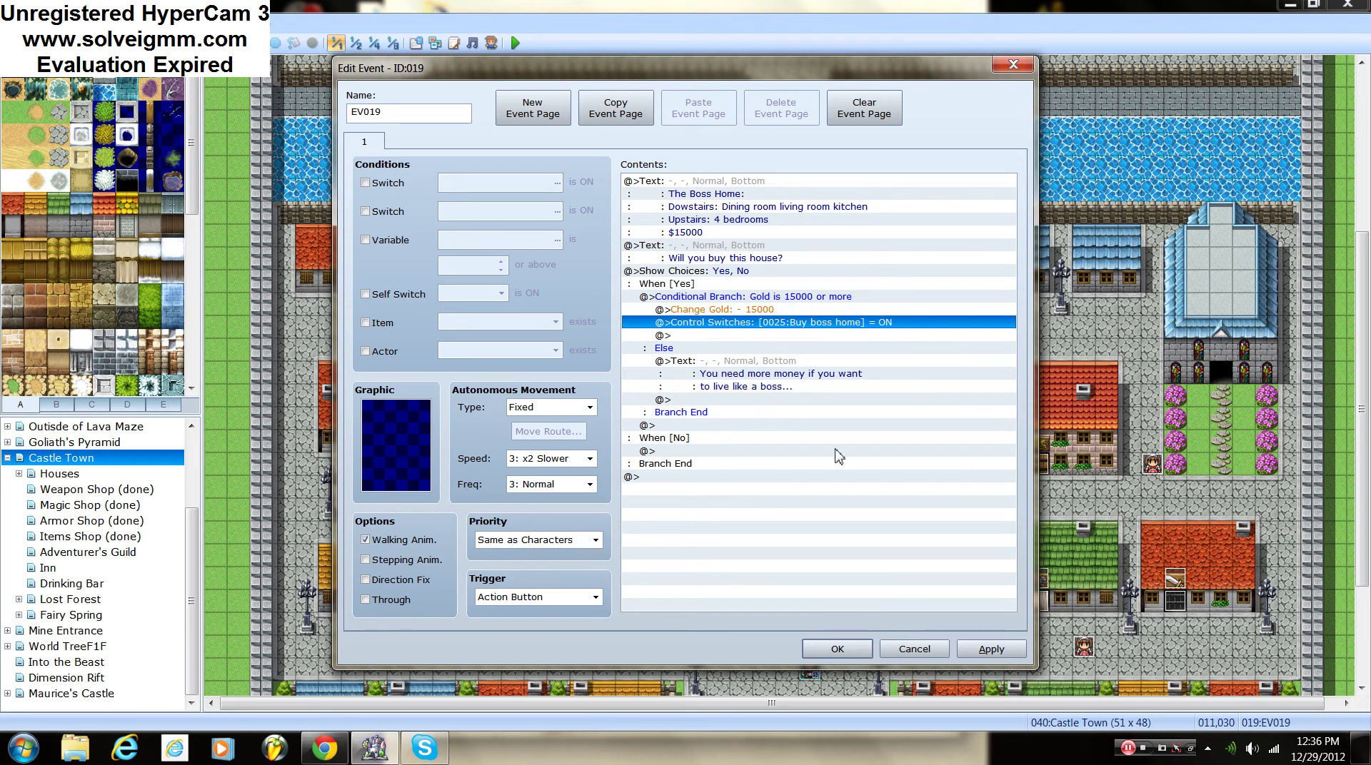
left_click(983, 657)
left_click(837, 649)
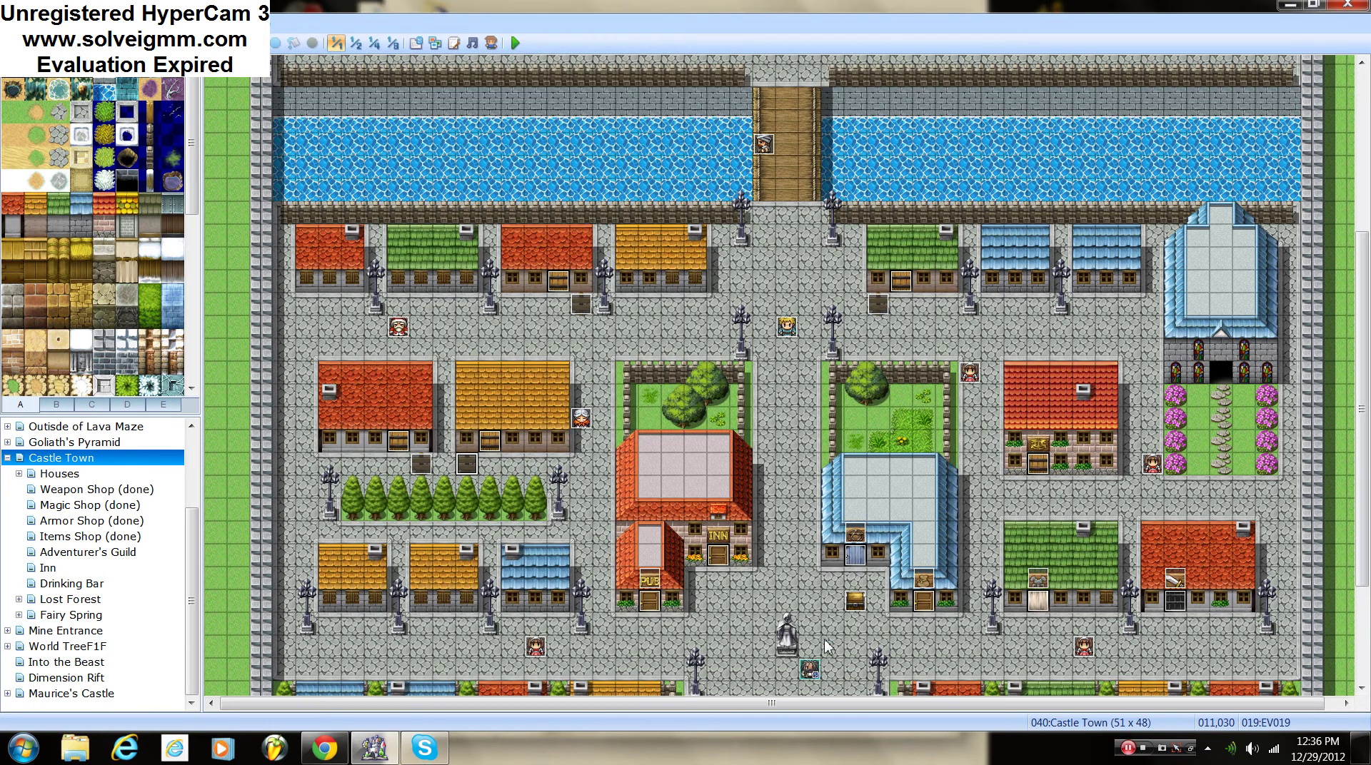
double_click(489, 443)
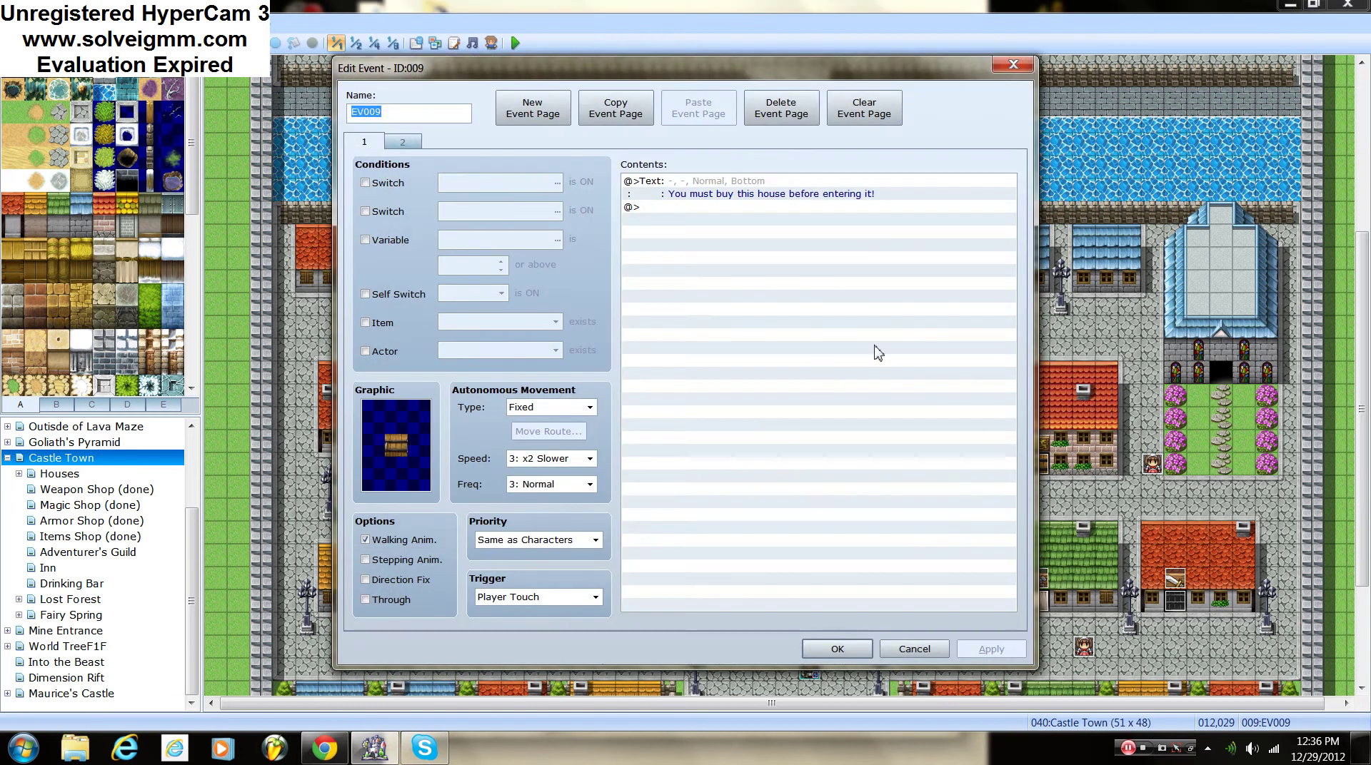
left_click(403, 142)
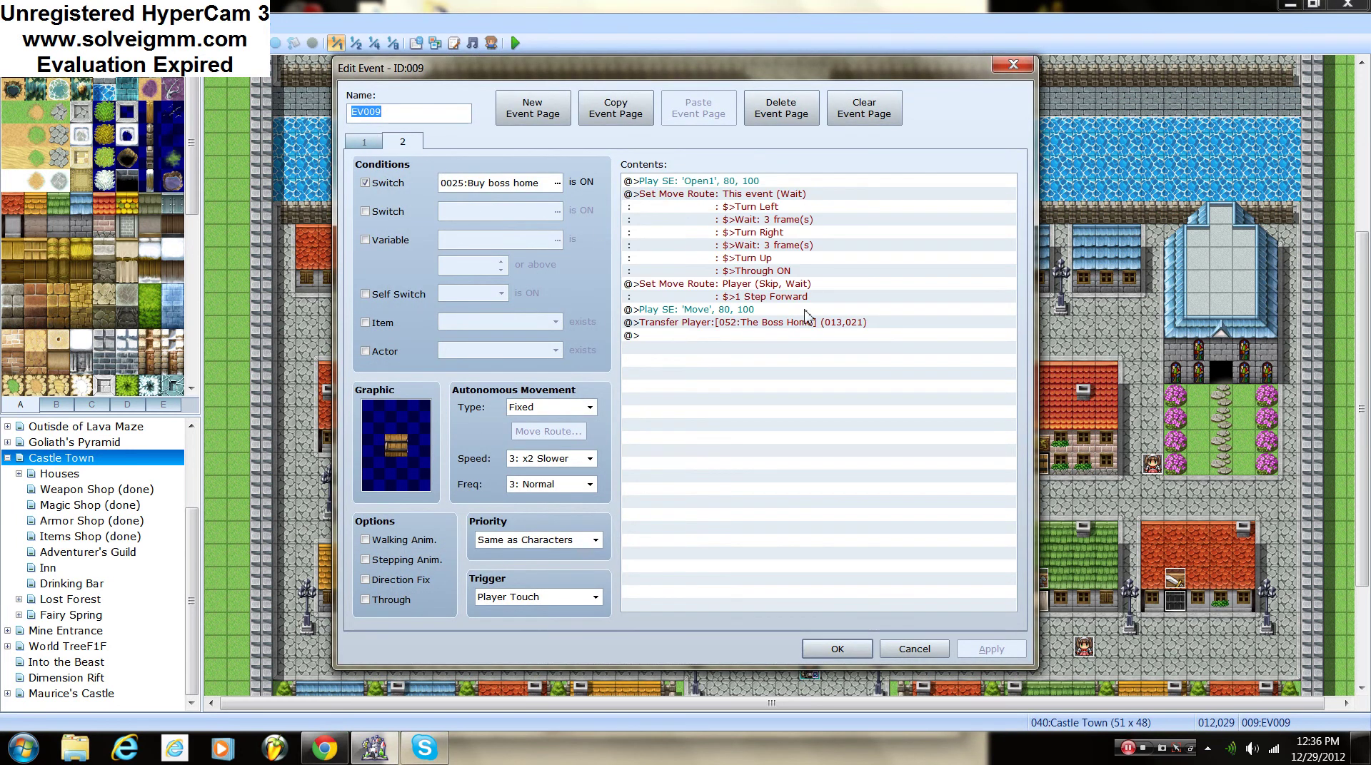
left_click(379, 147)
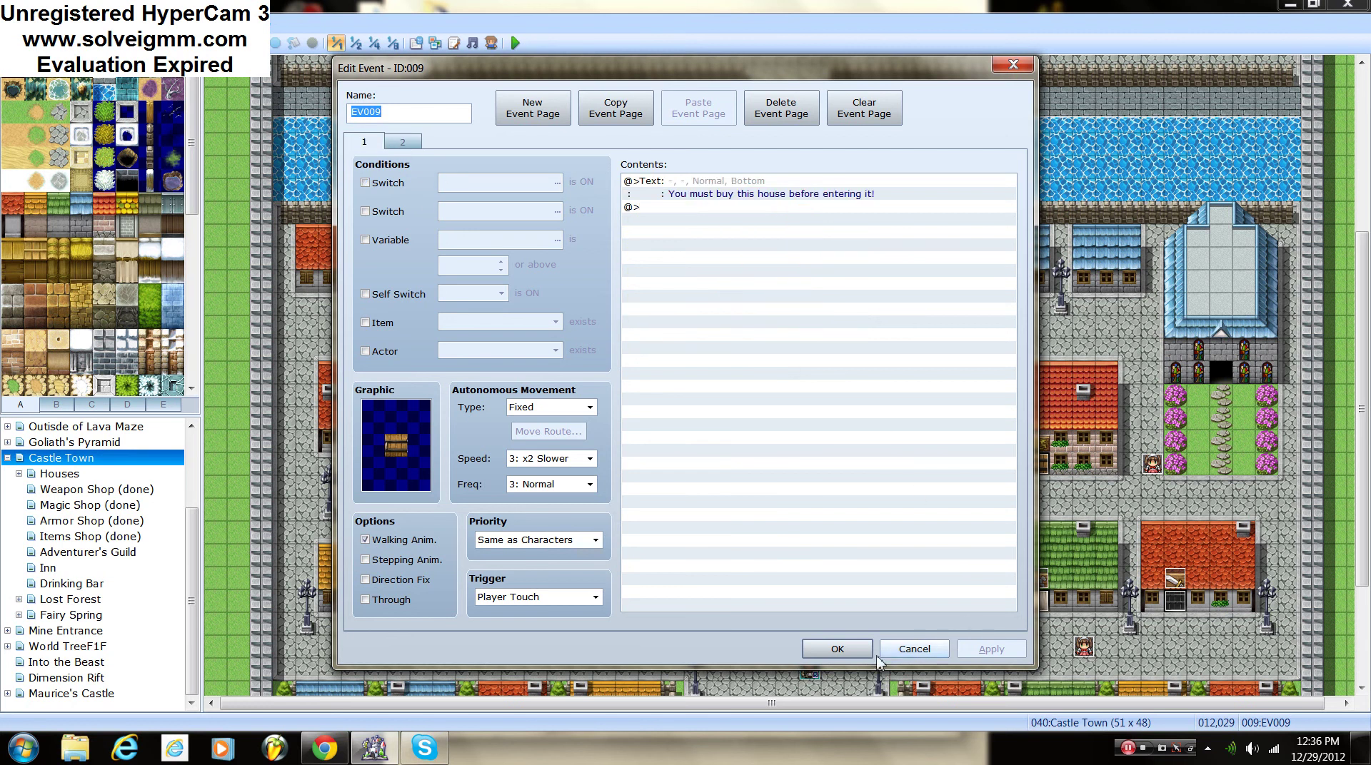
left_click(905, 650)
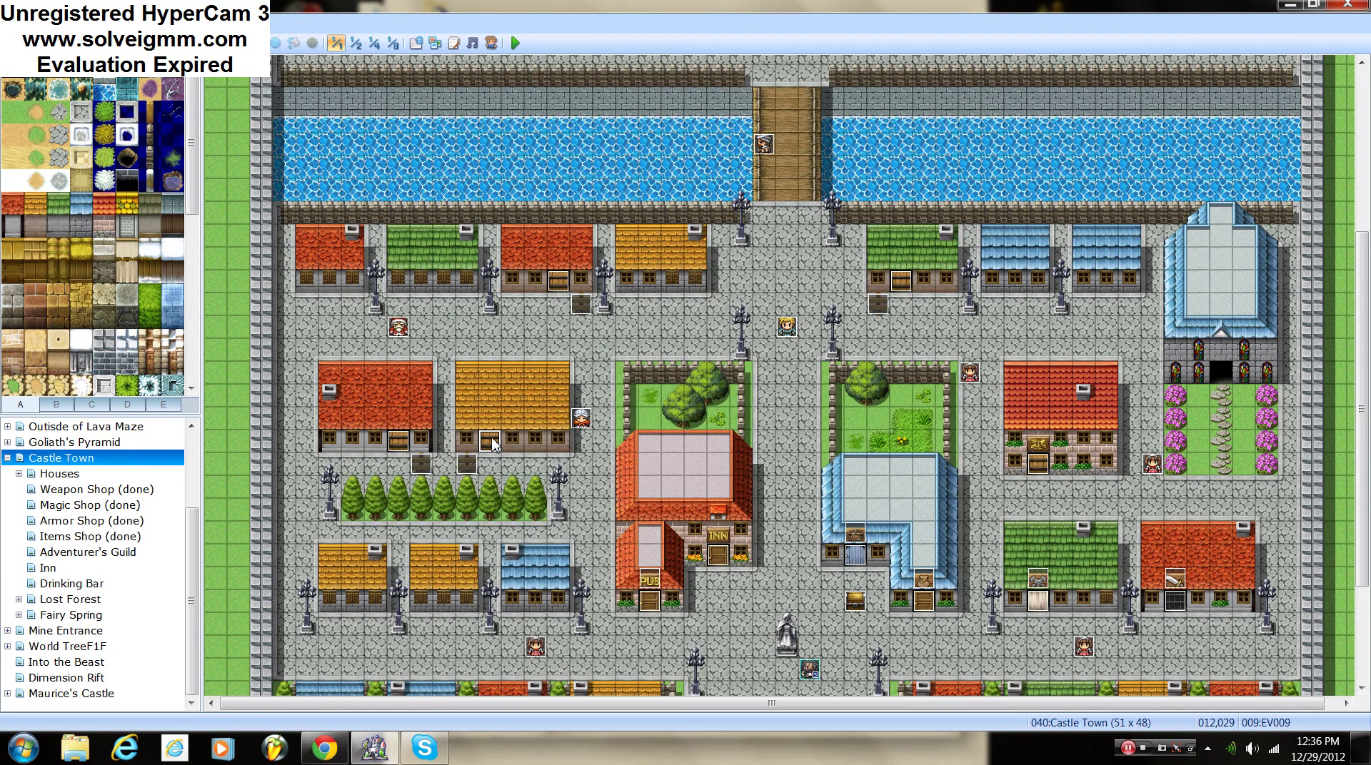
double_click(492, 444)
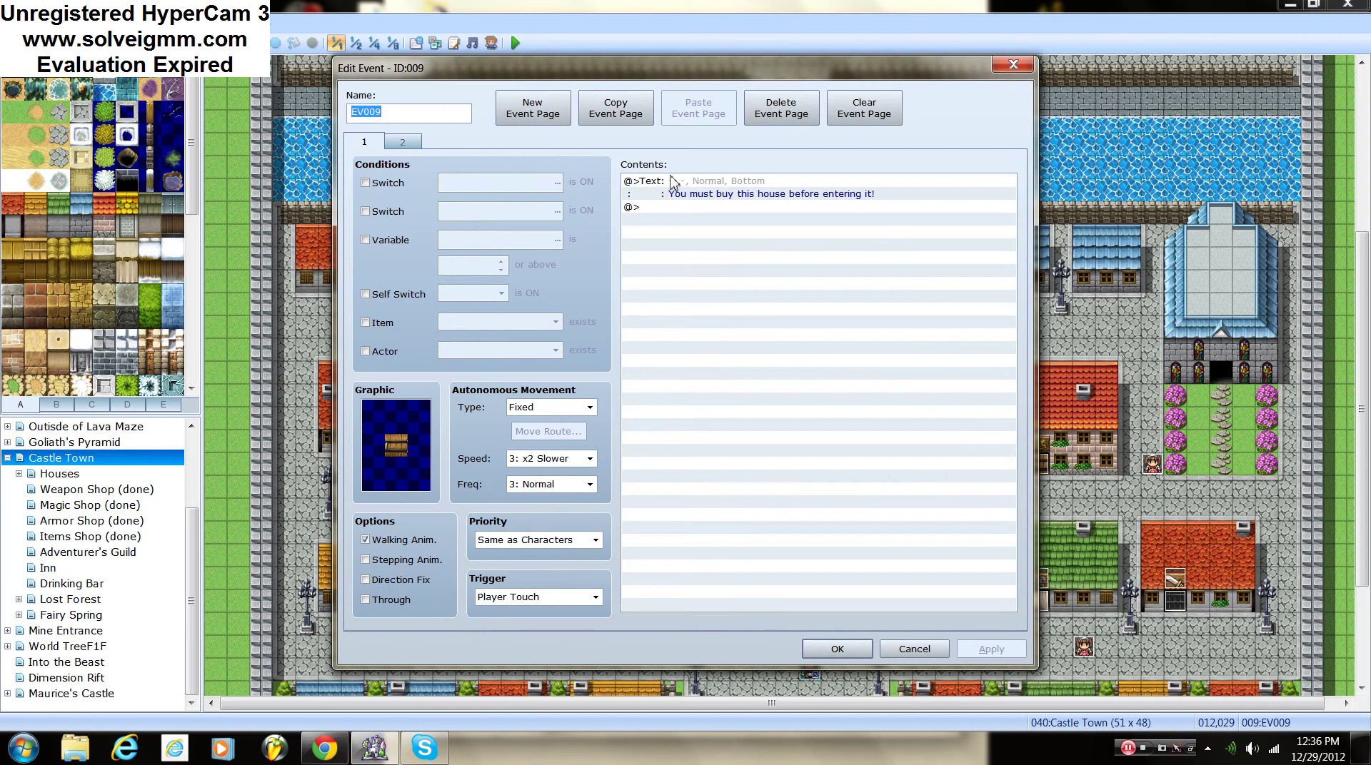
left_click(740, 187)
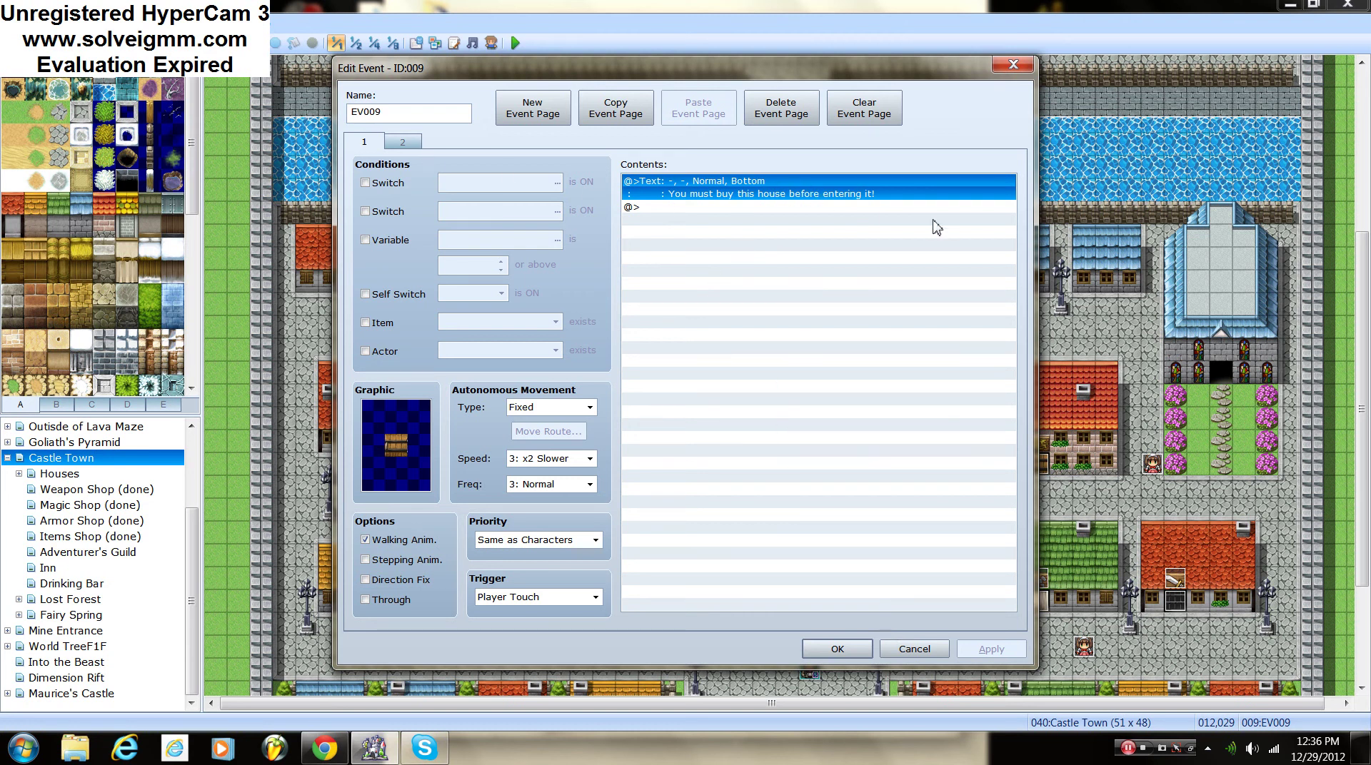
left_click(406, 150)
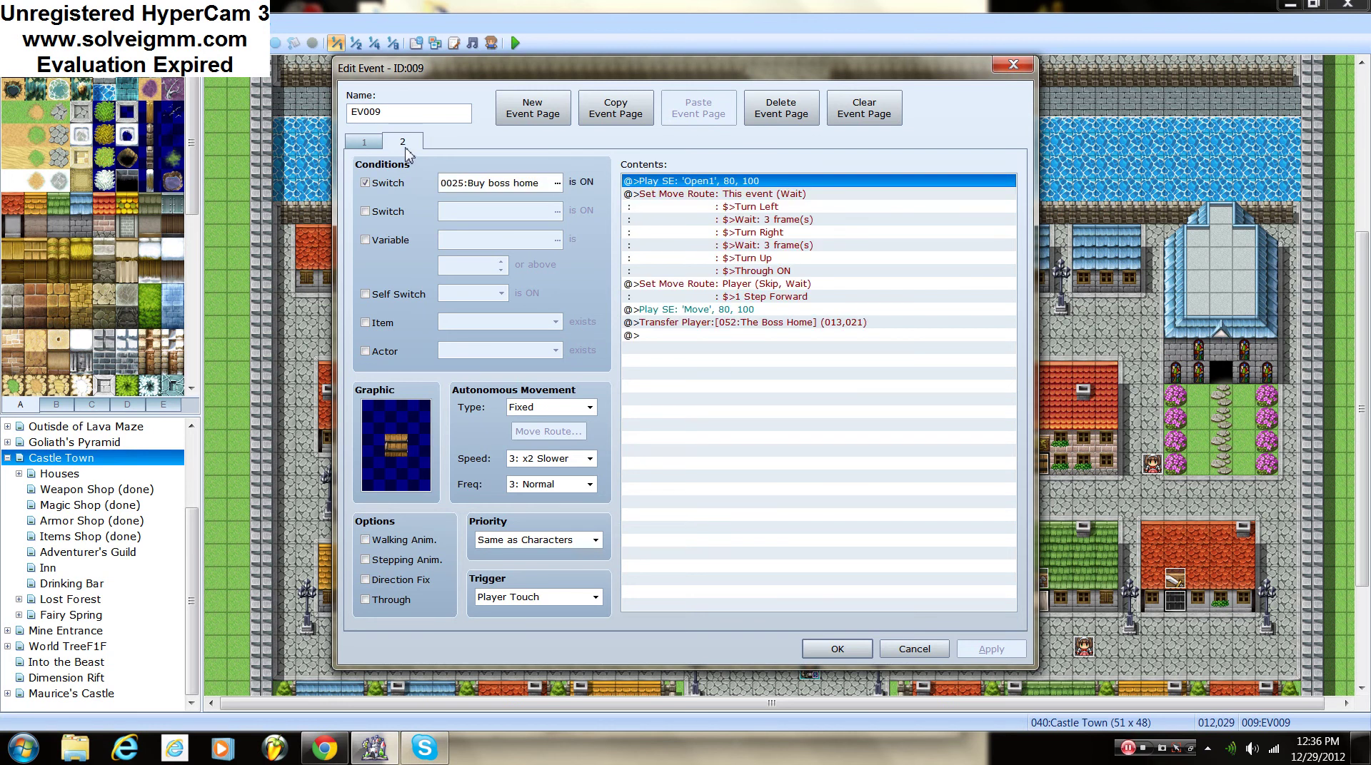
left_click(402, 184)
left_click(404, 183)
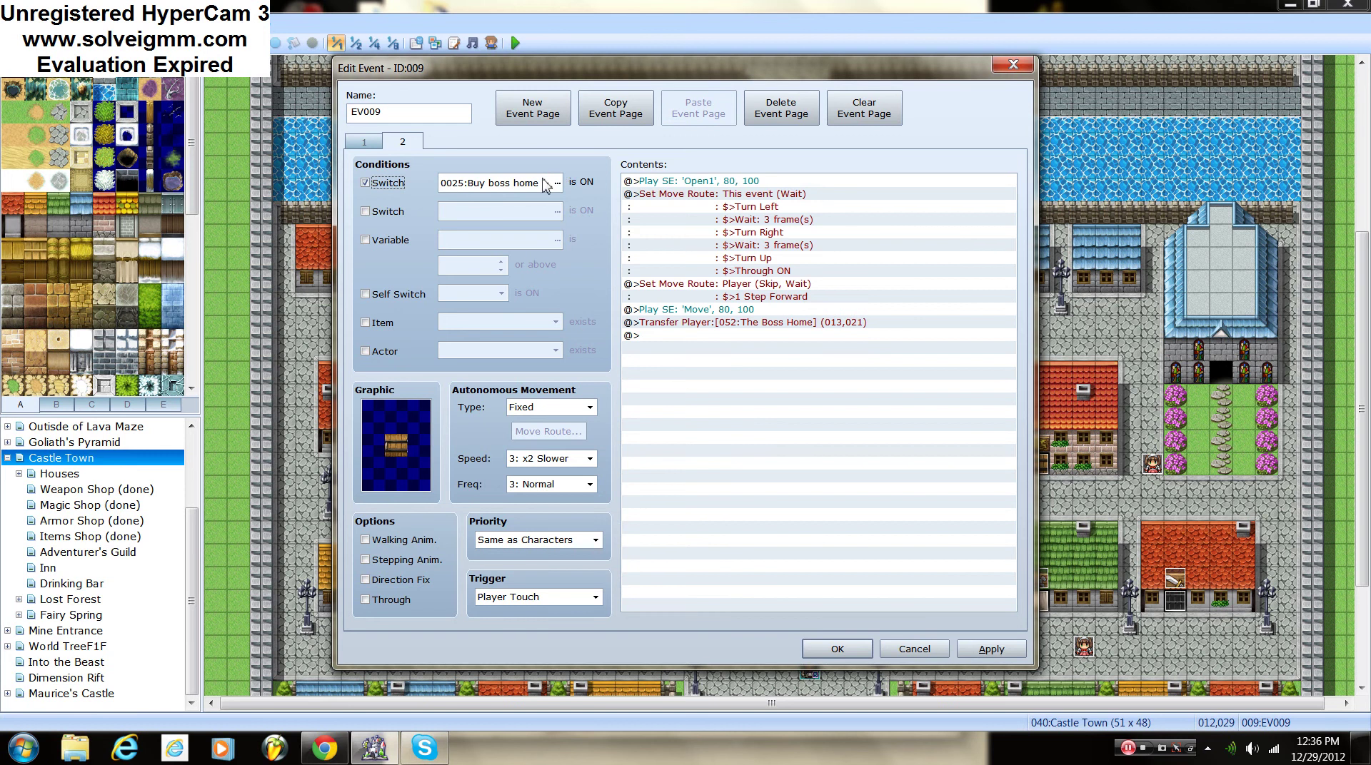
left_click_drag(543, 76, 814, 113)
left_click(1107, 686)
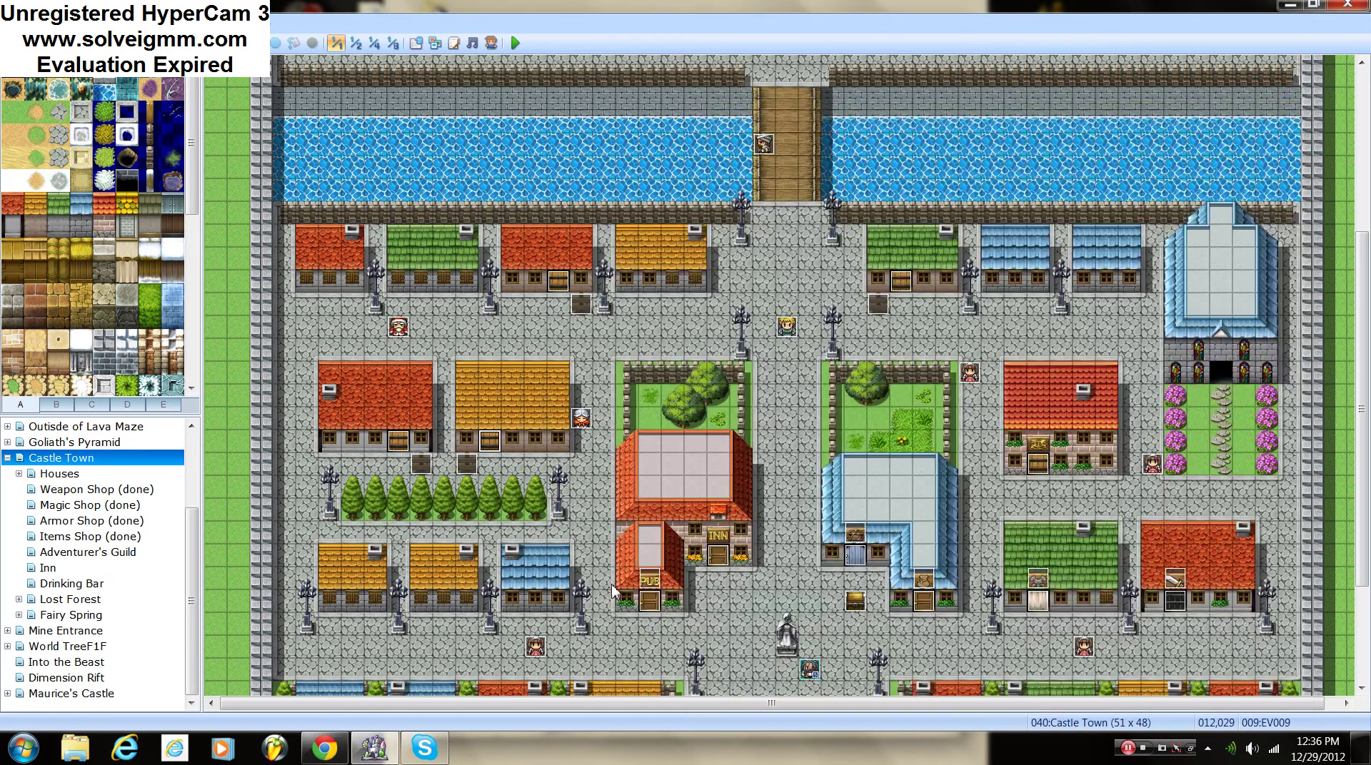
Step: Inspect events EV019 and EV021, then move the 30000-gold chest beside the tree row
double_click(462, 471)
left_click(696, 335)
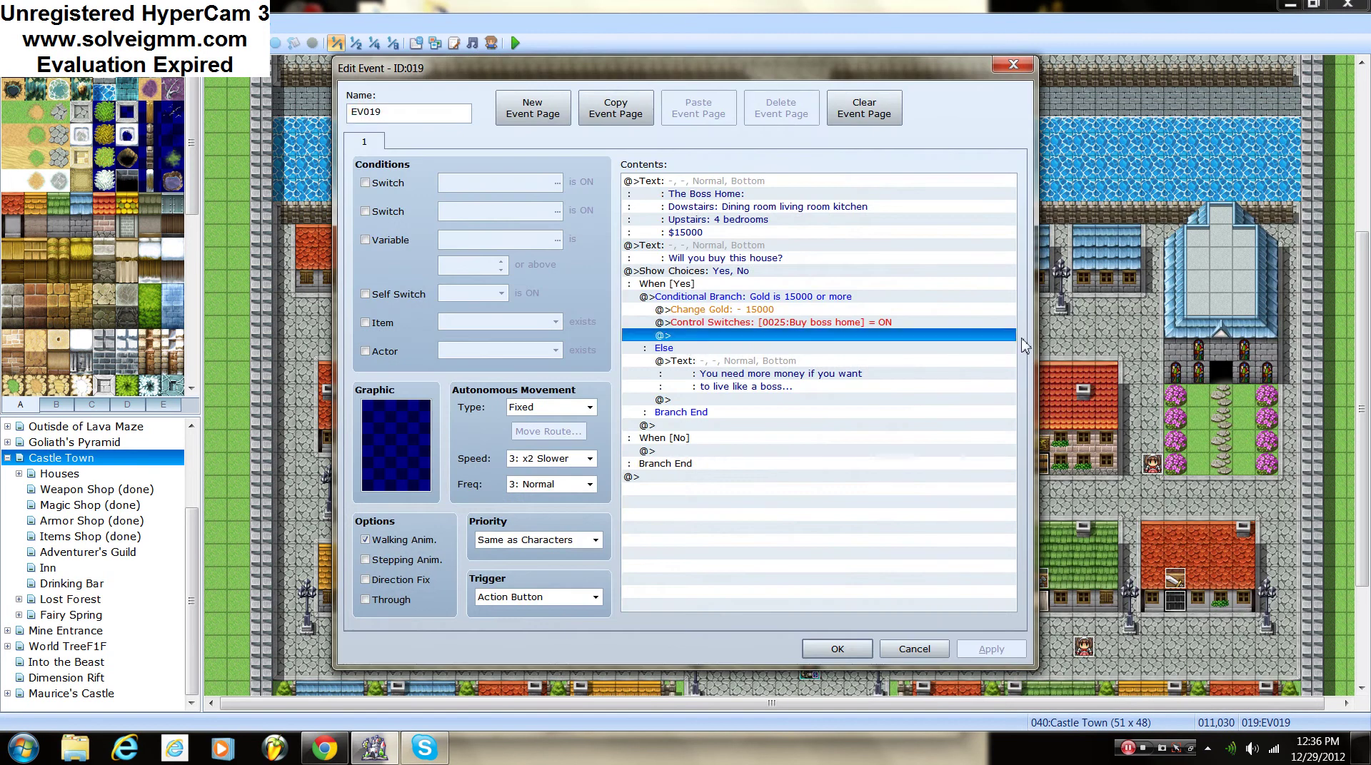
left_click(839, 648)
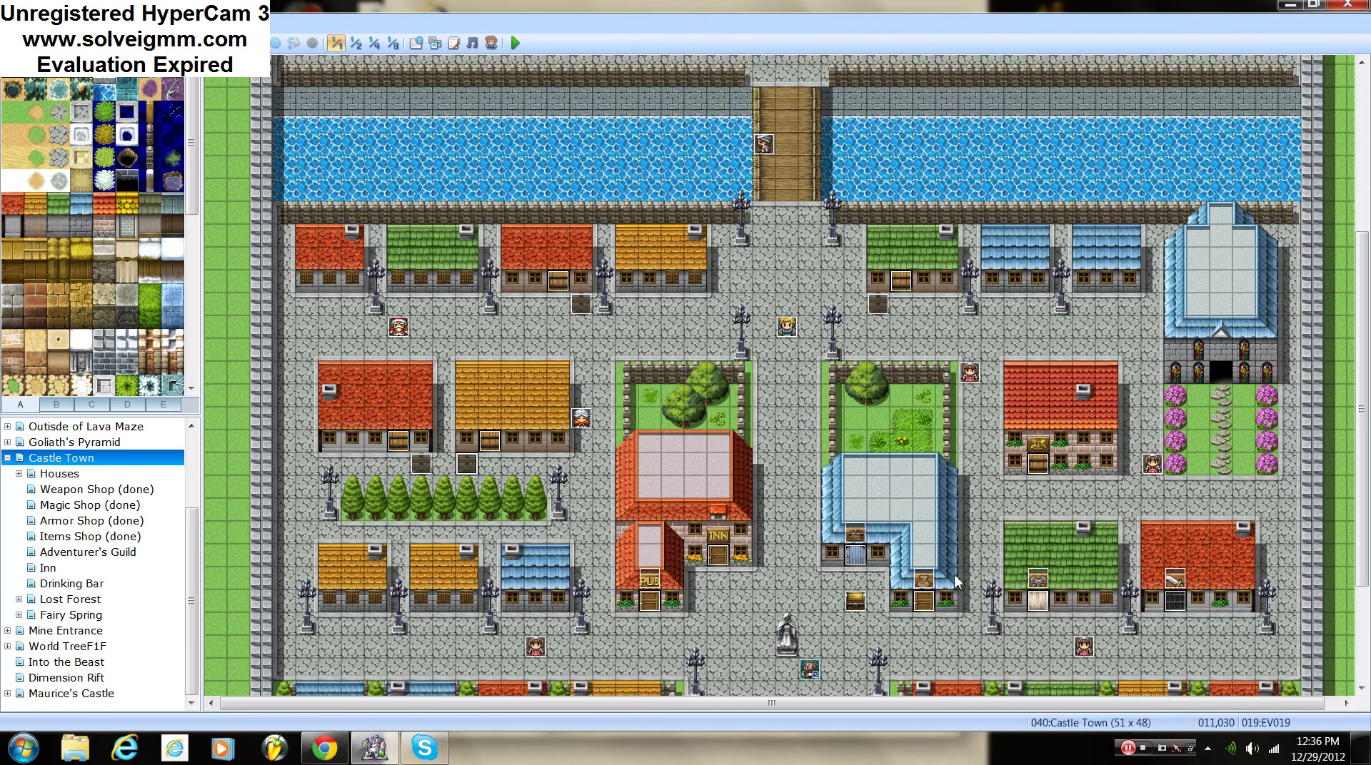
double_click(854, 601)
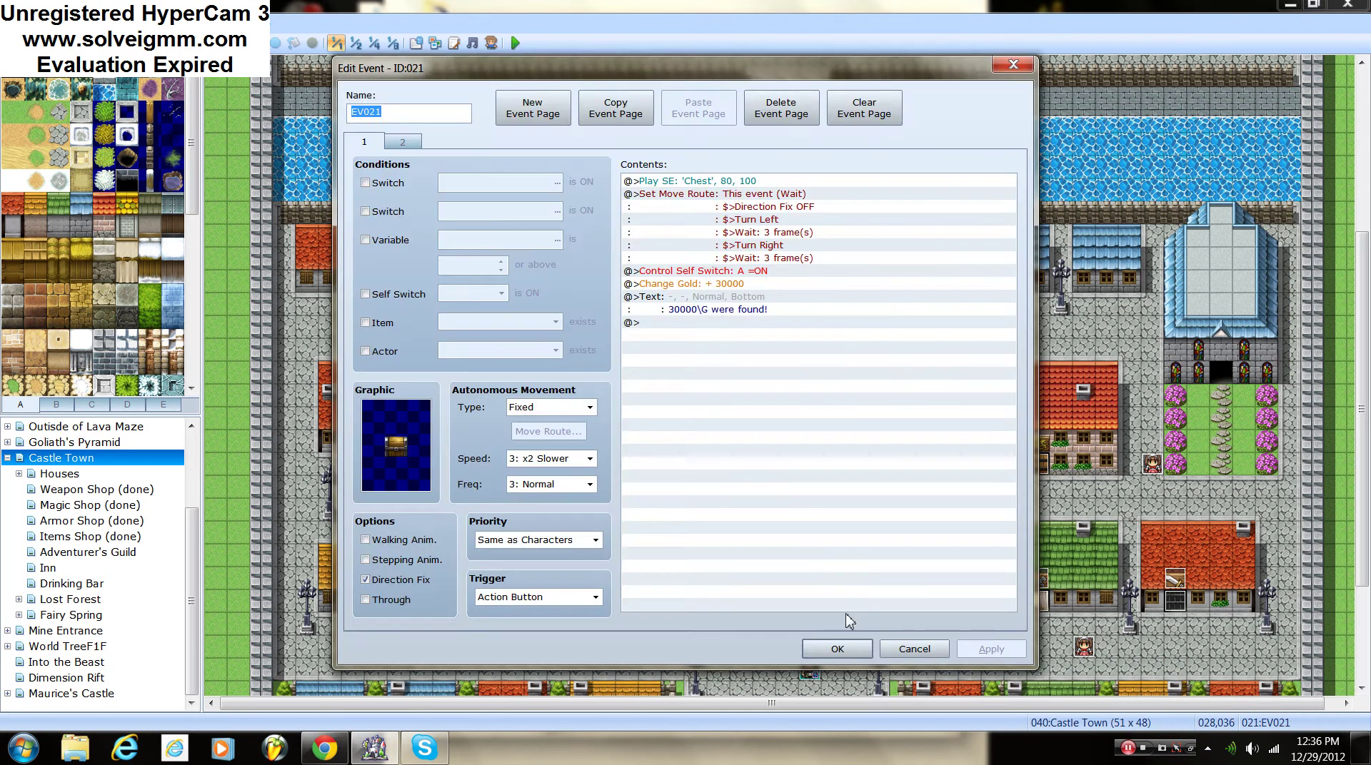
left_click(854, 644)
left_click_drag(857, 602, 560, 465)
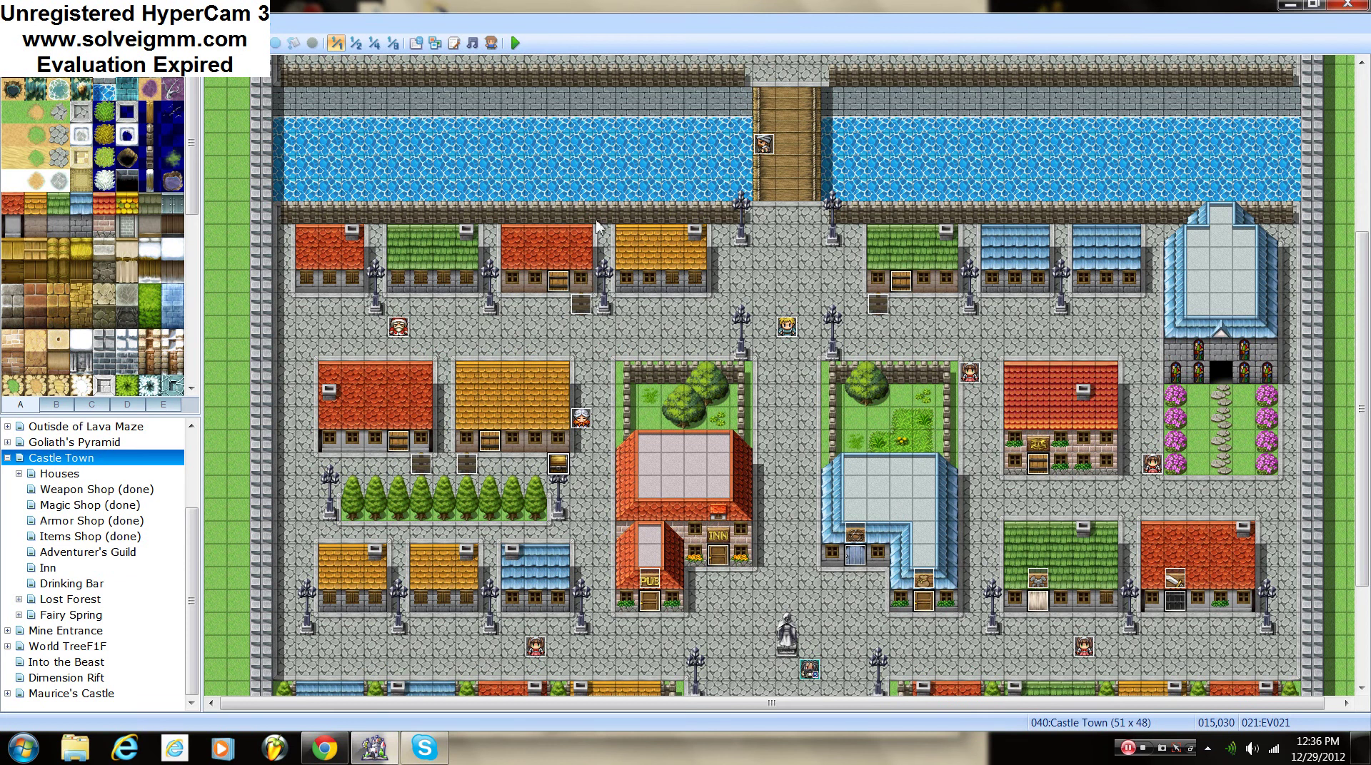
Step: Paste a treasure chest near the house door, then save and start a New Game playtest
left_click(435, 443)
left_click(443, 419)
key("ctrl+v")
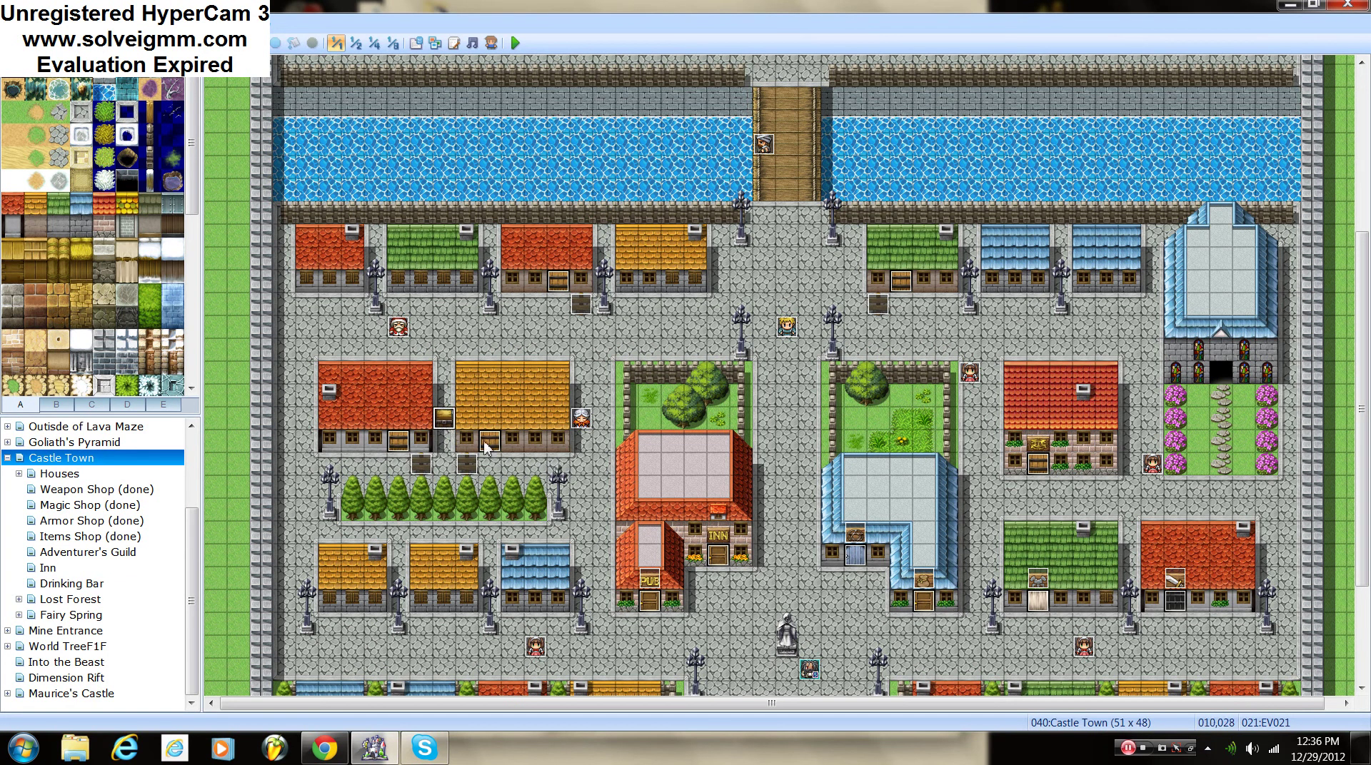
left_click(515, 44)
left_click(611, 417)
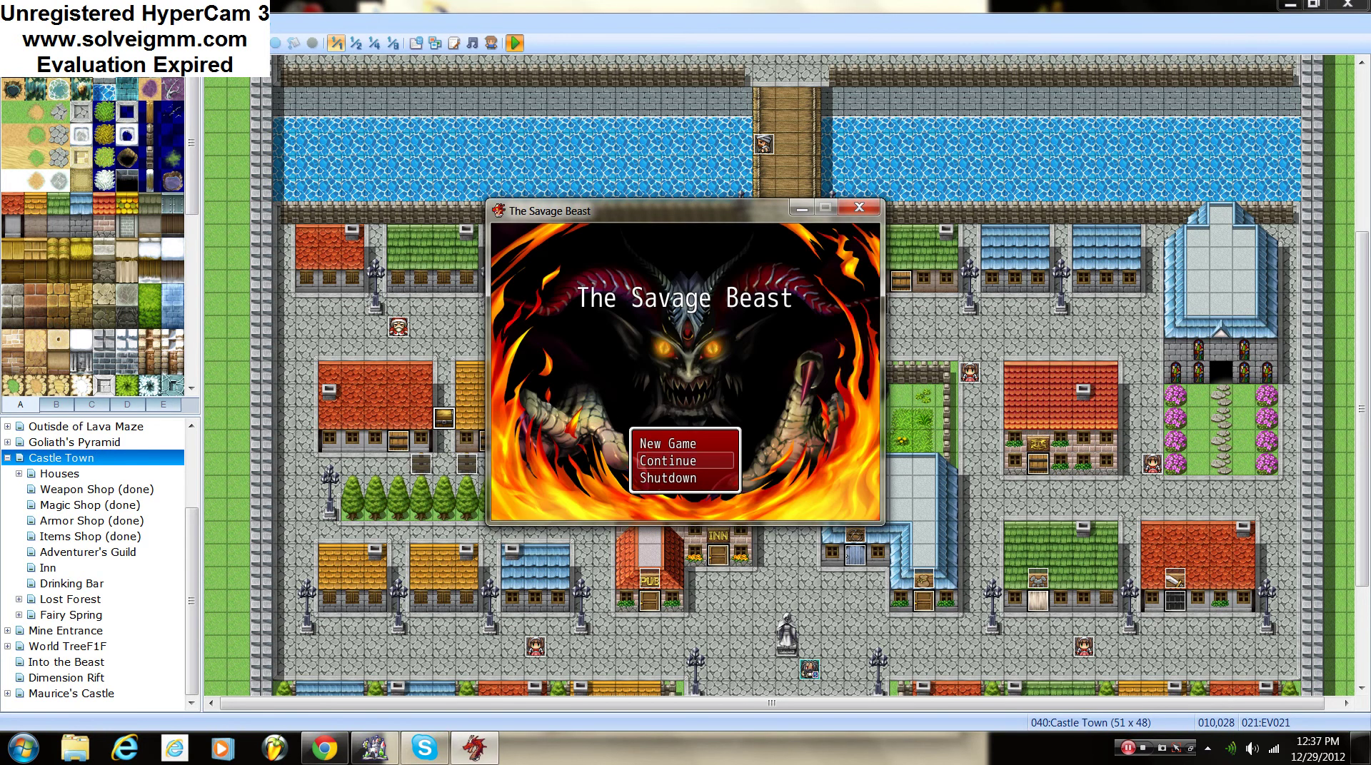
key("Up")
key("Return")
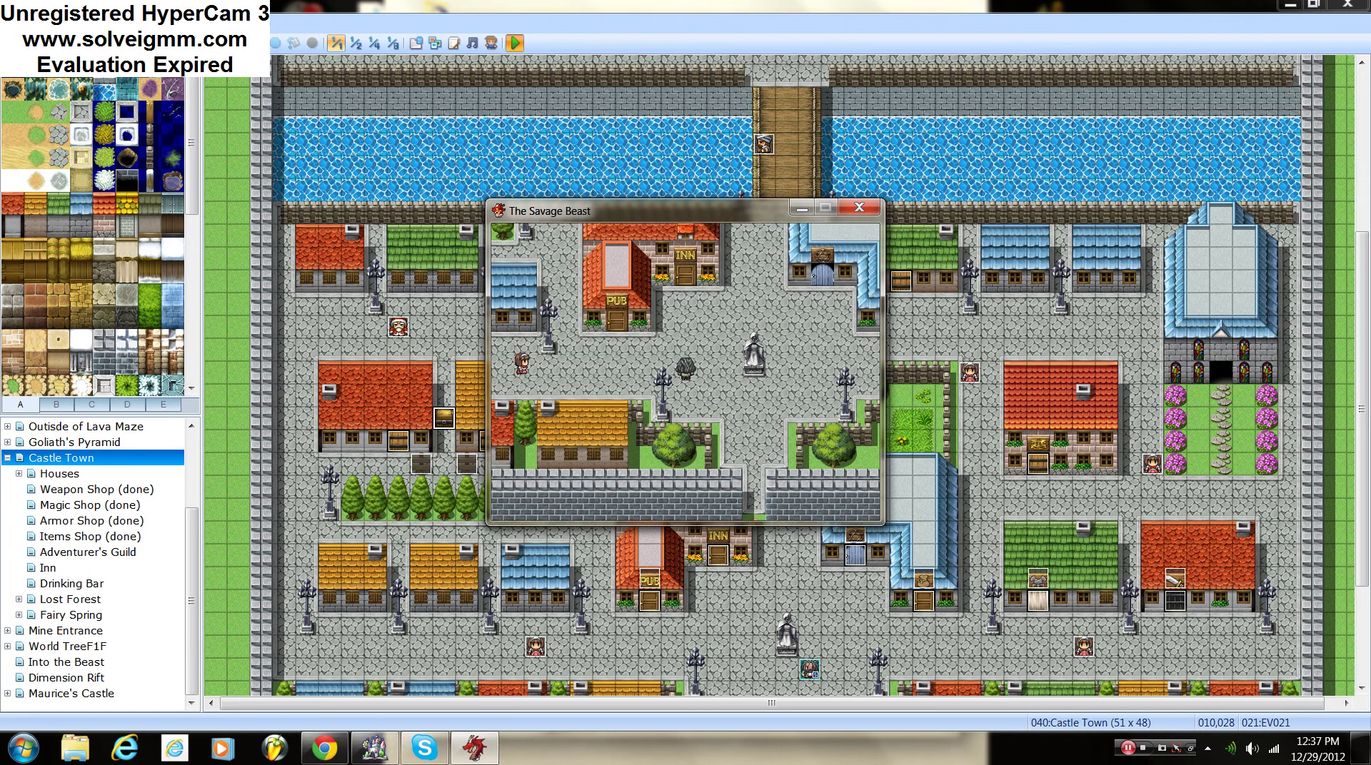
Step: Walk the hero around Castle Town, talk to the grey villager, and close the playtest
key("Left")
key("Up")
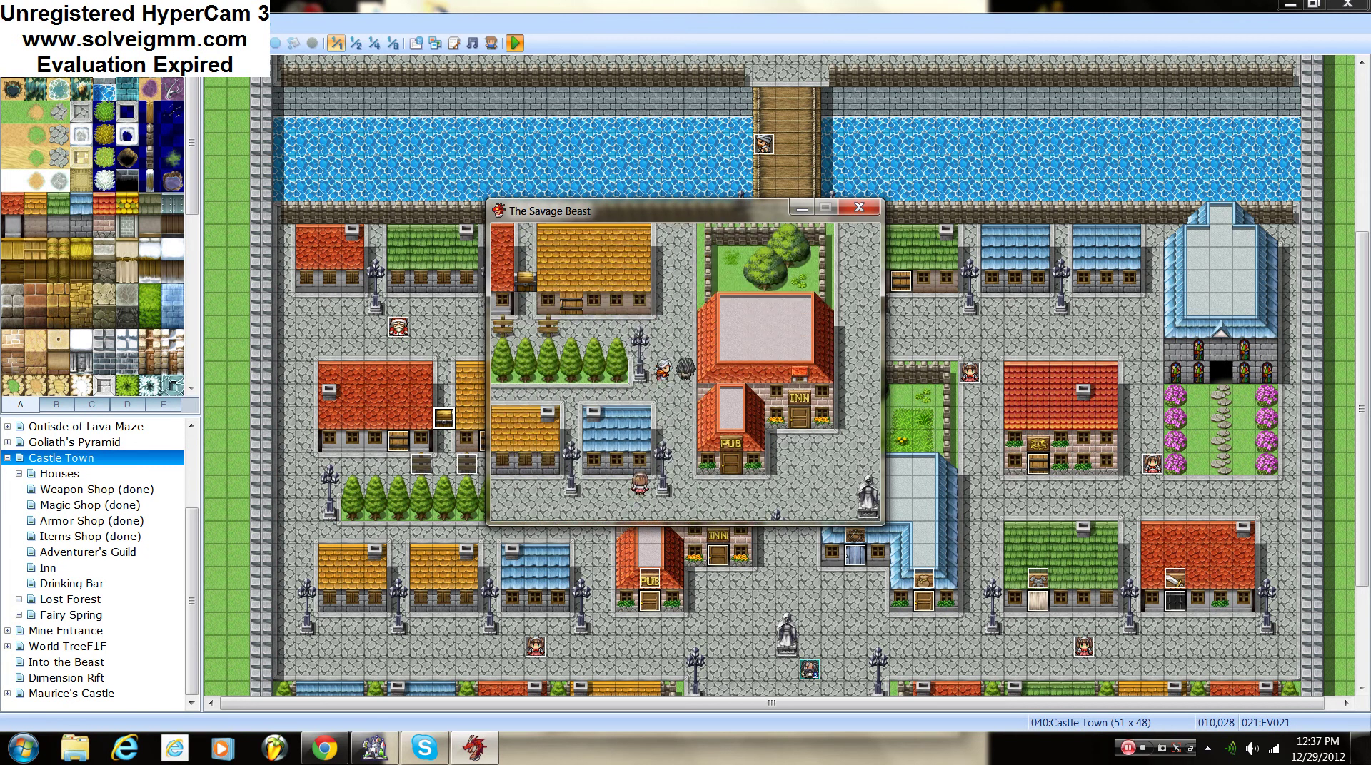
key("Down")
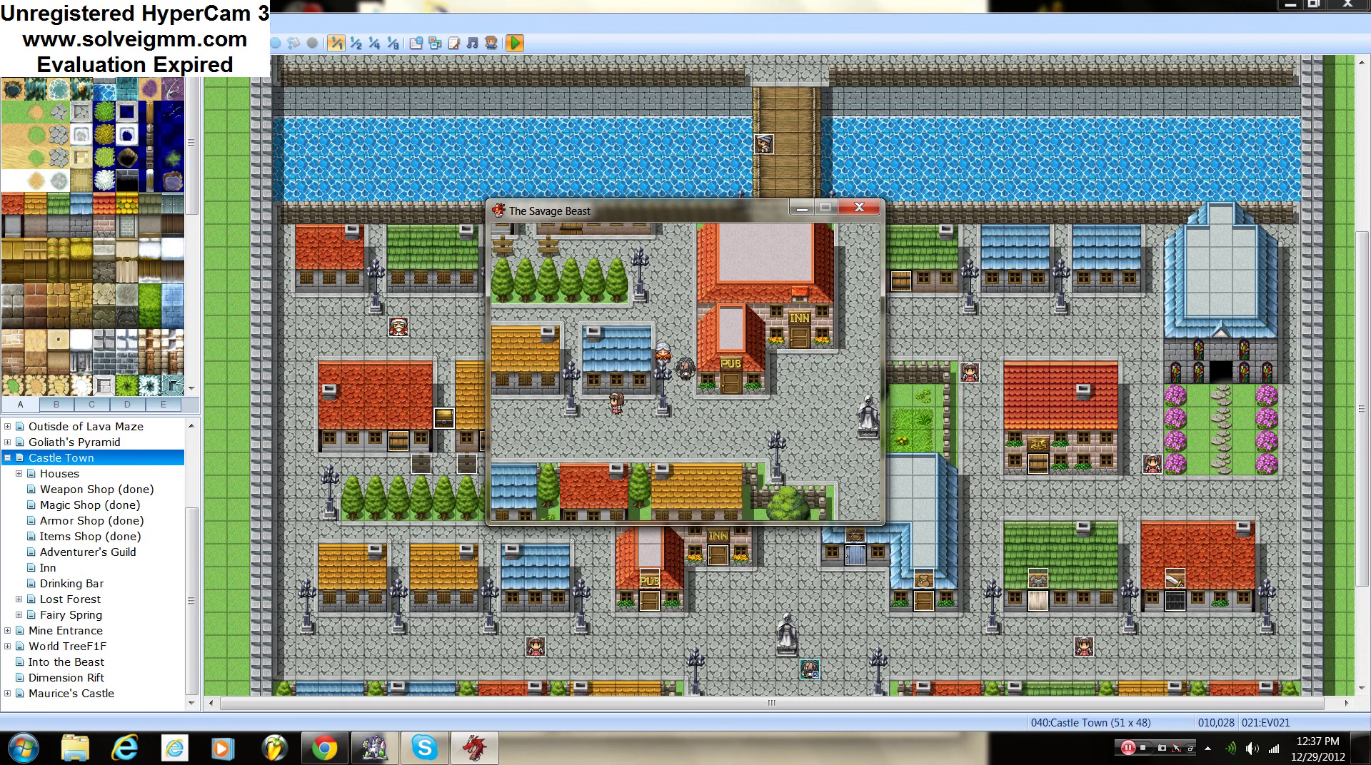
key("Down")
key("Left")
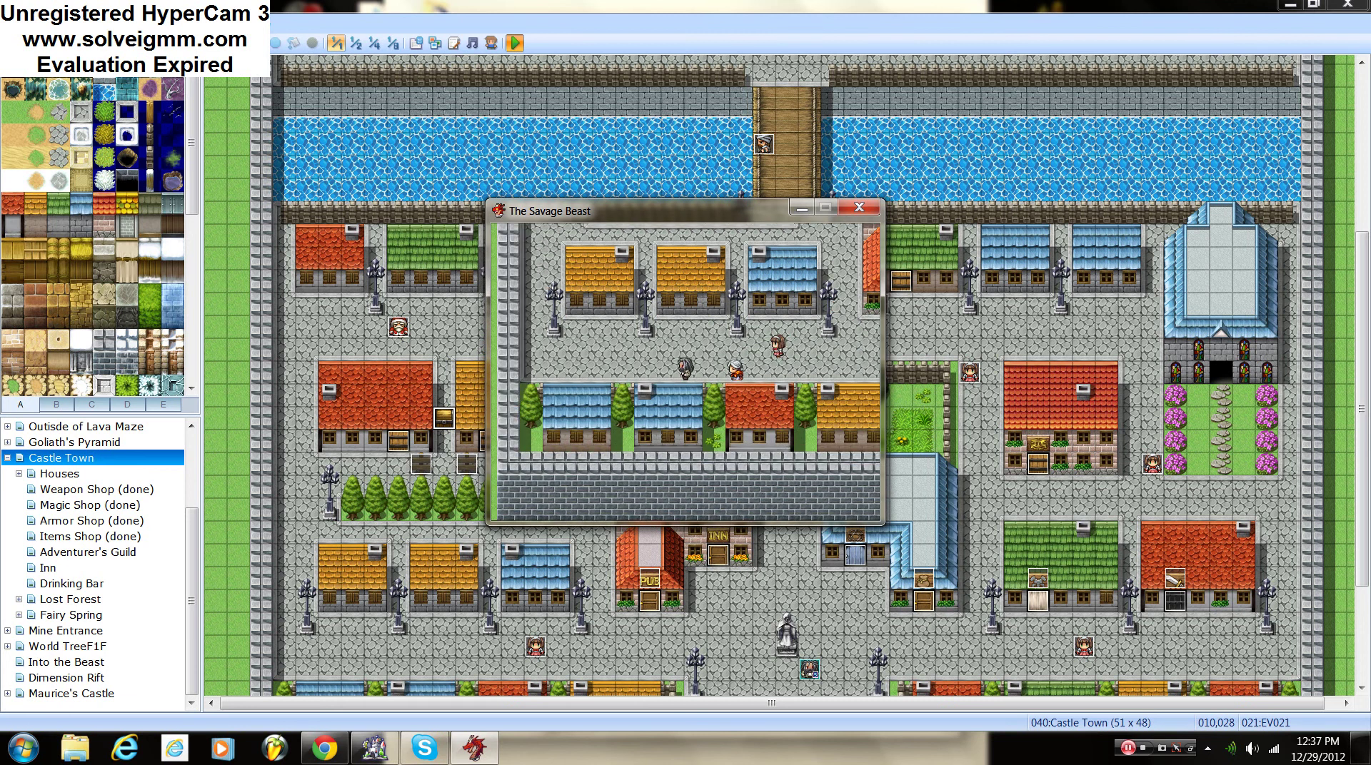
key("Up")
key("Left")
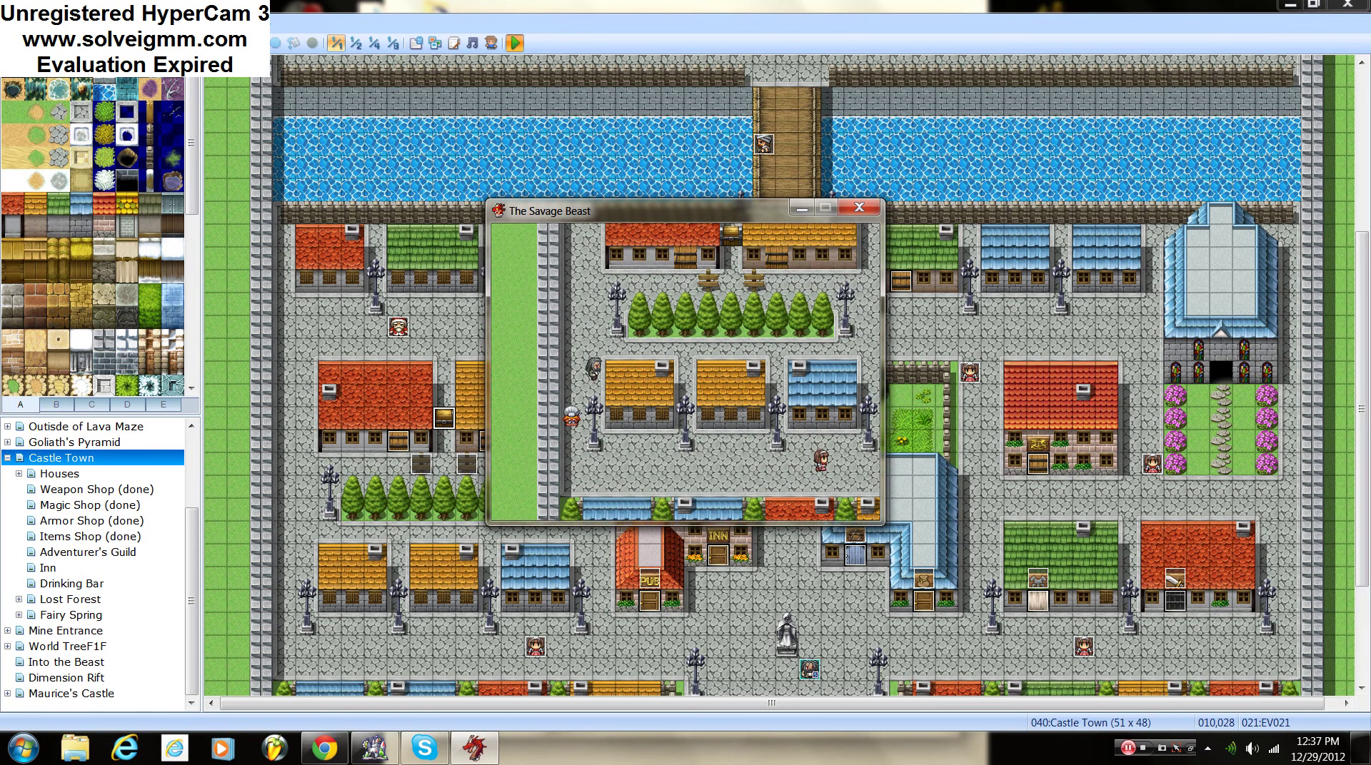
key("Up")
key("Right")
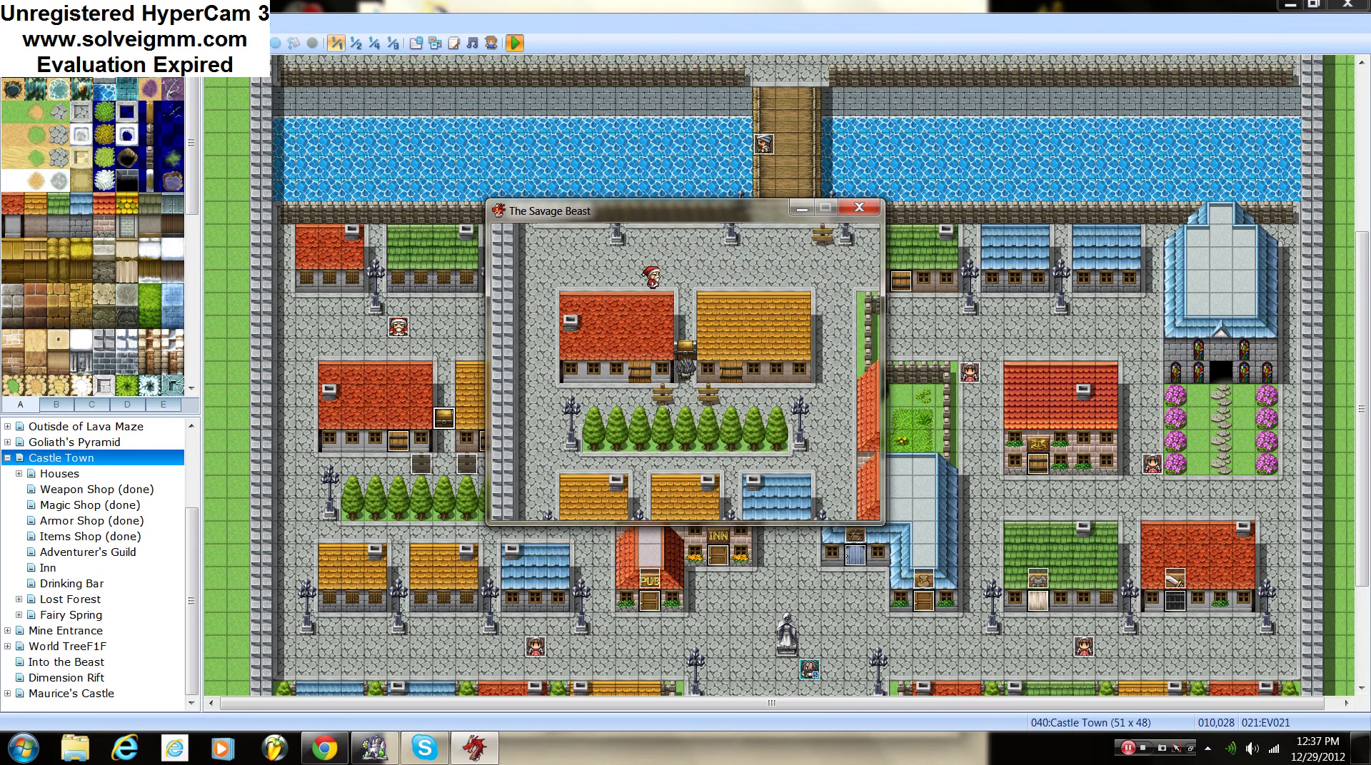
key("Up")
key("Return")
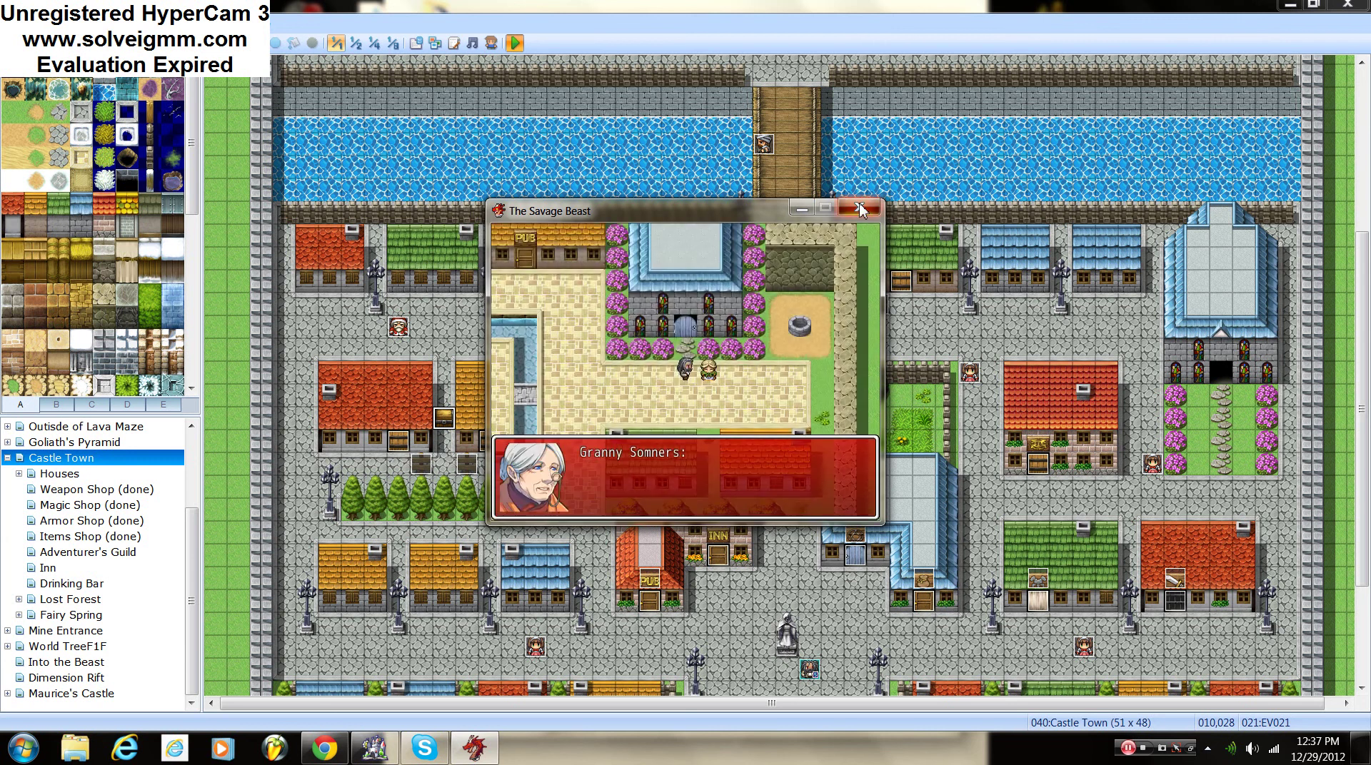
key("alt+F4")
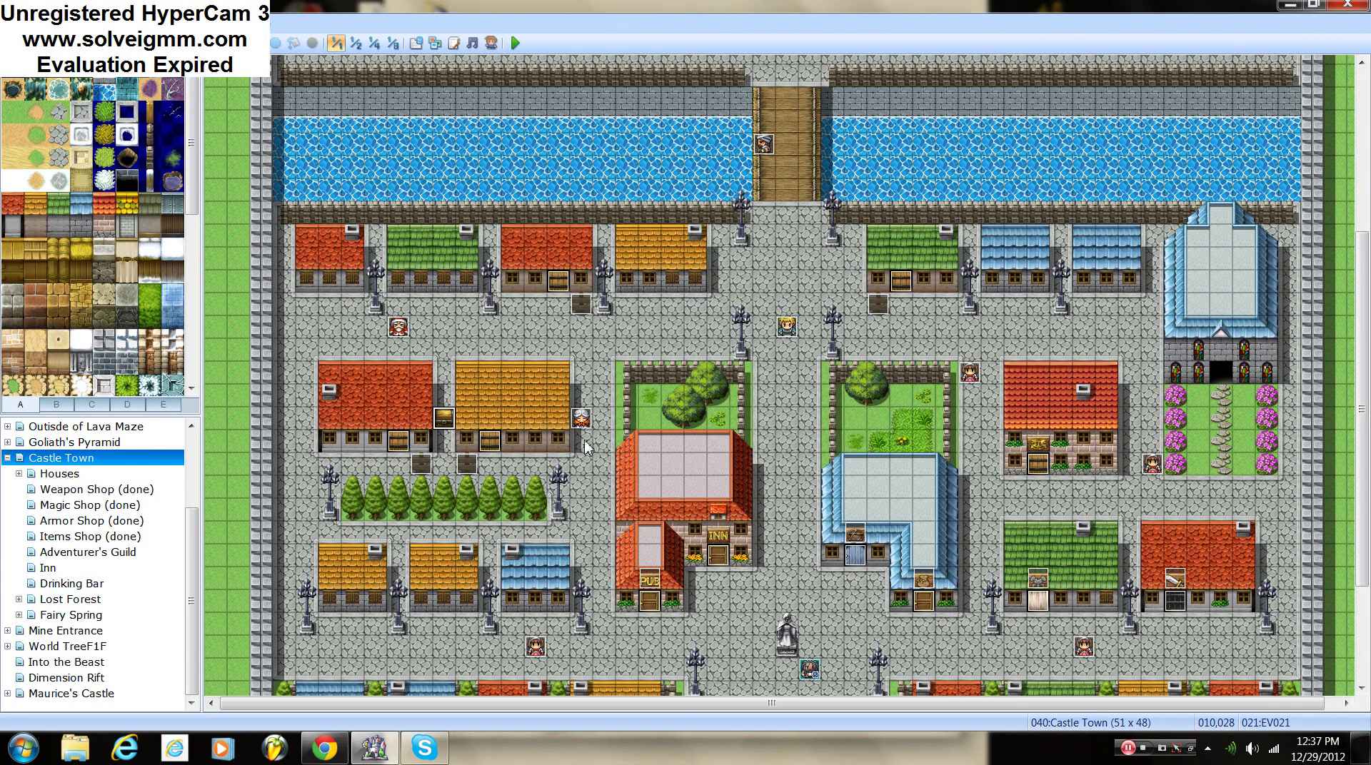
Step: Move the old man event to the top of the bridge and launch a saved playtest
left_click_drag(698, 158, 786, 78)
left_click(514, 43)
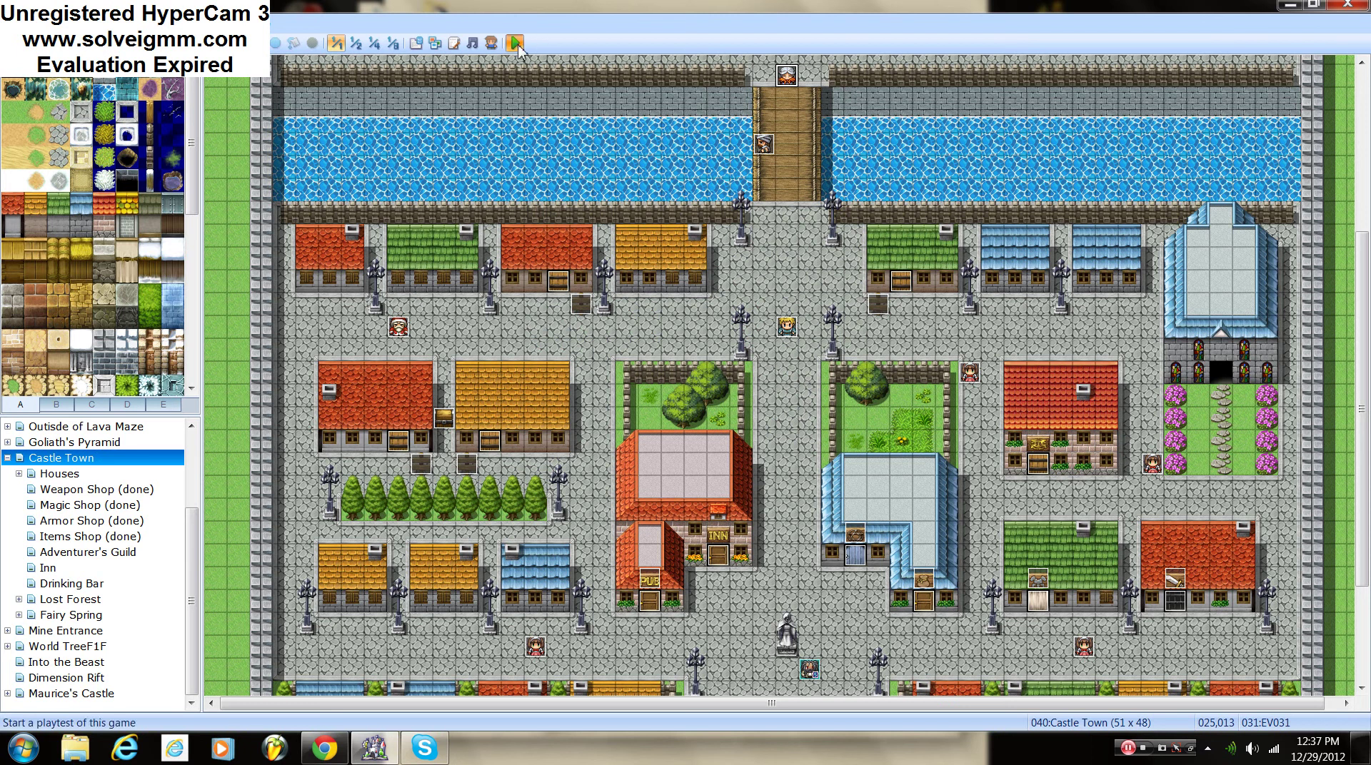
key("Return")
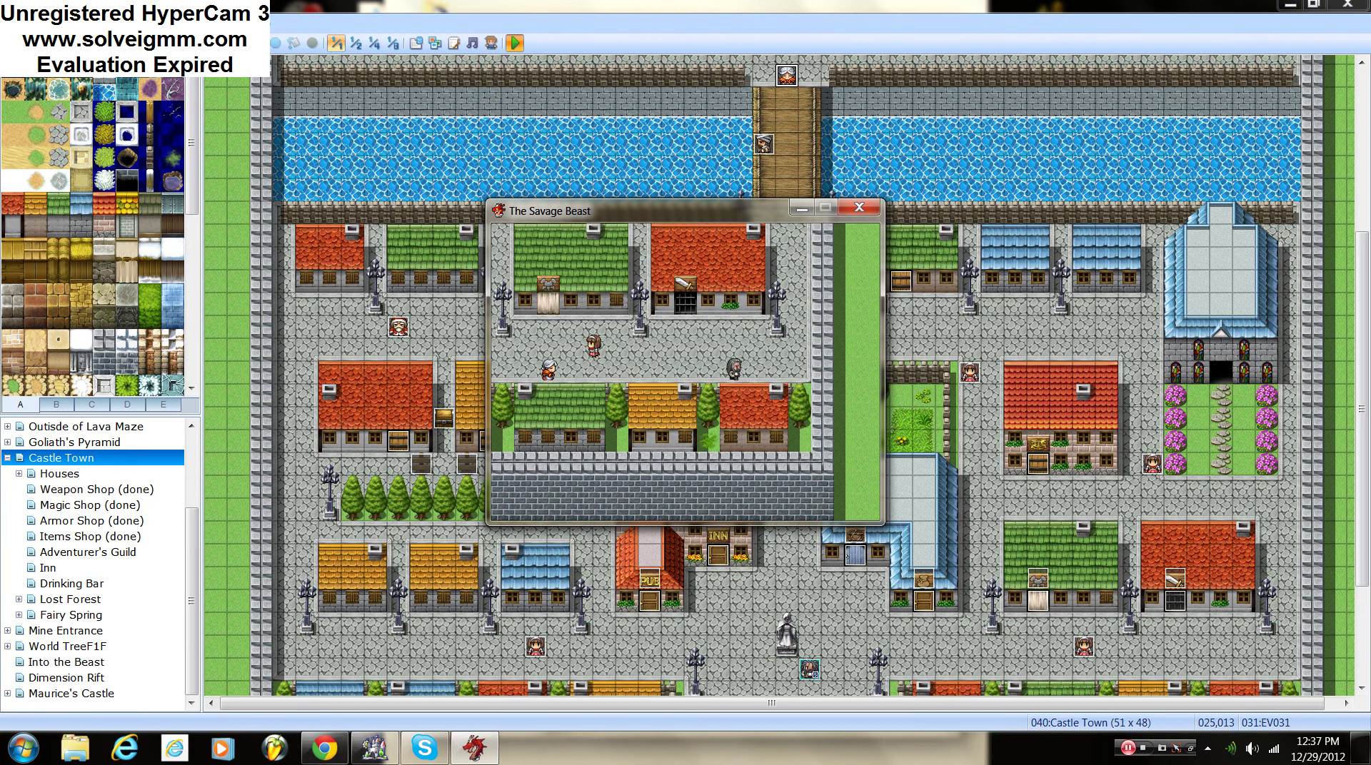
Step: Walk the hero left through Castle Town into The Boss Home
key("Up")
key("Left")
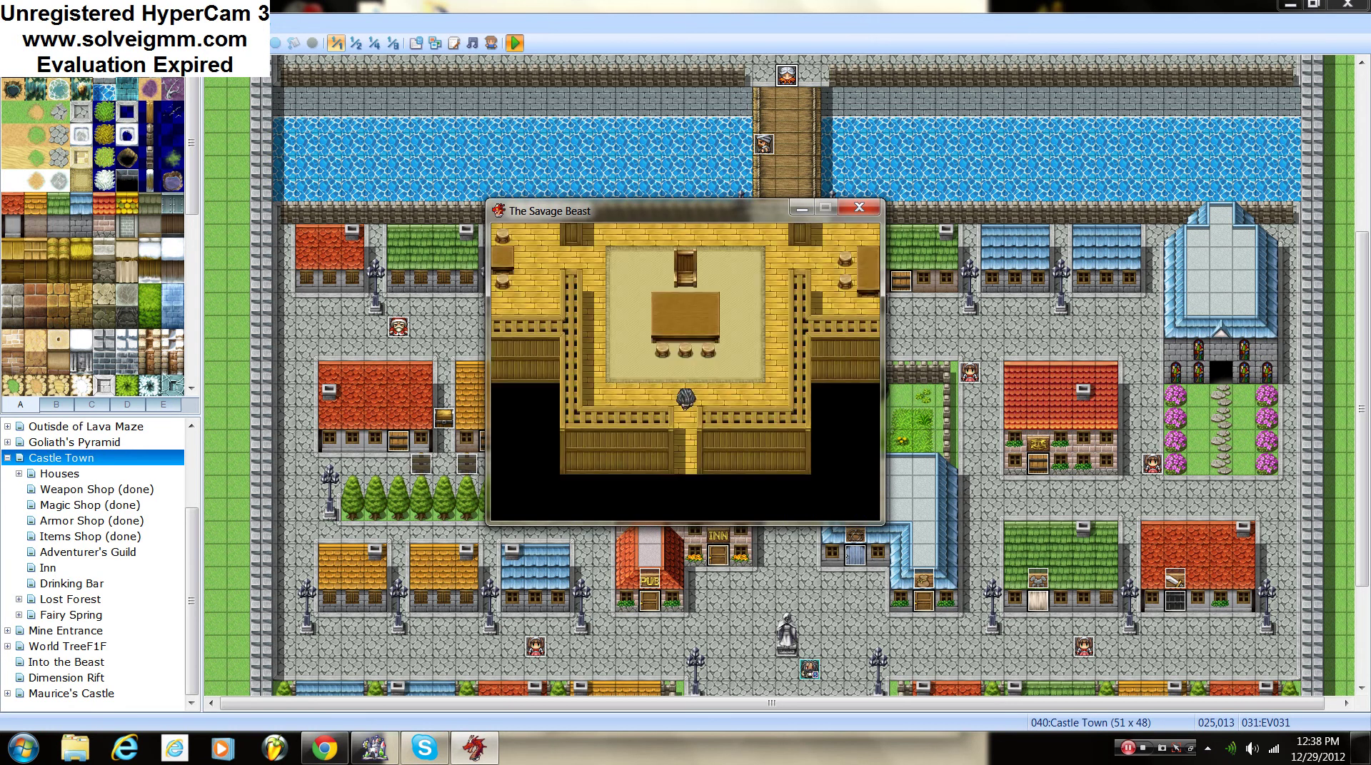
Step: Walk through the kitchen to the counter, then over to the piano
key("Up")
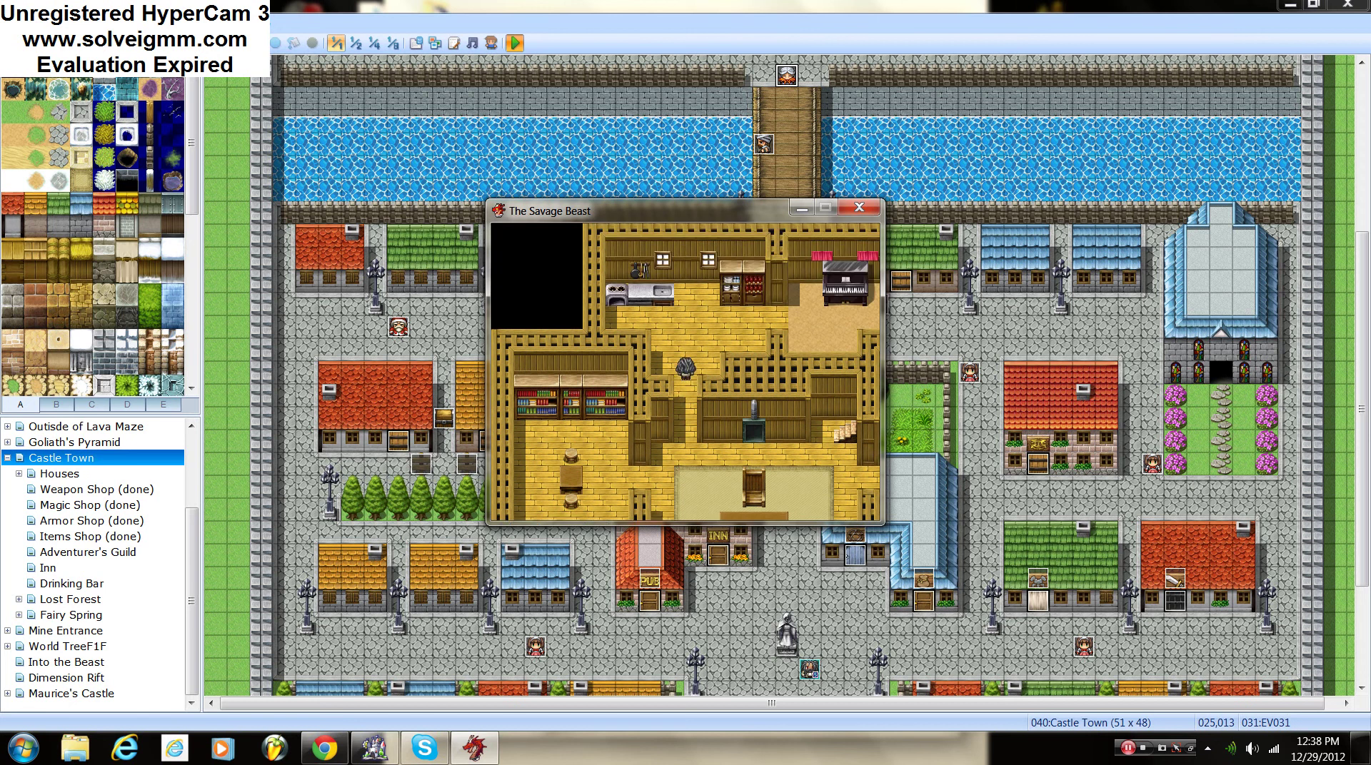
key("Left")
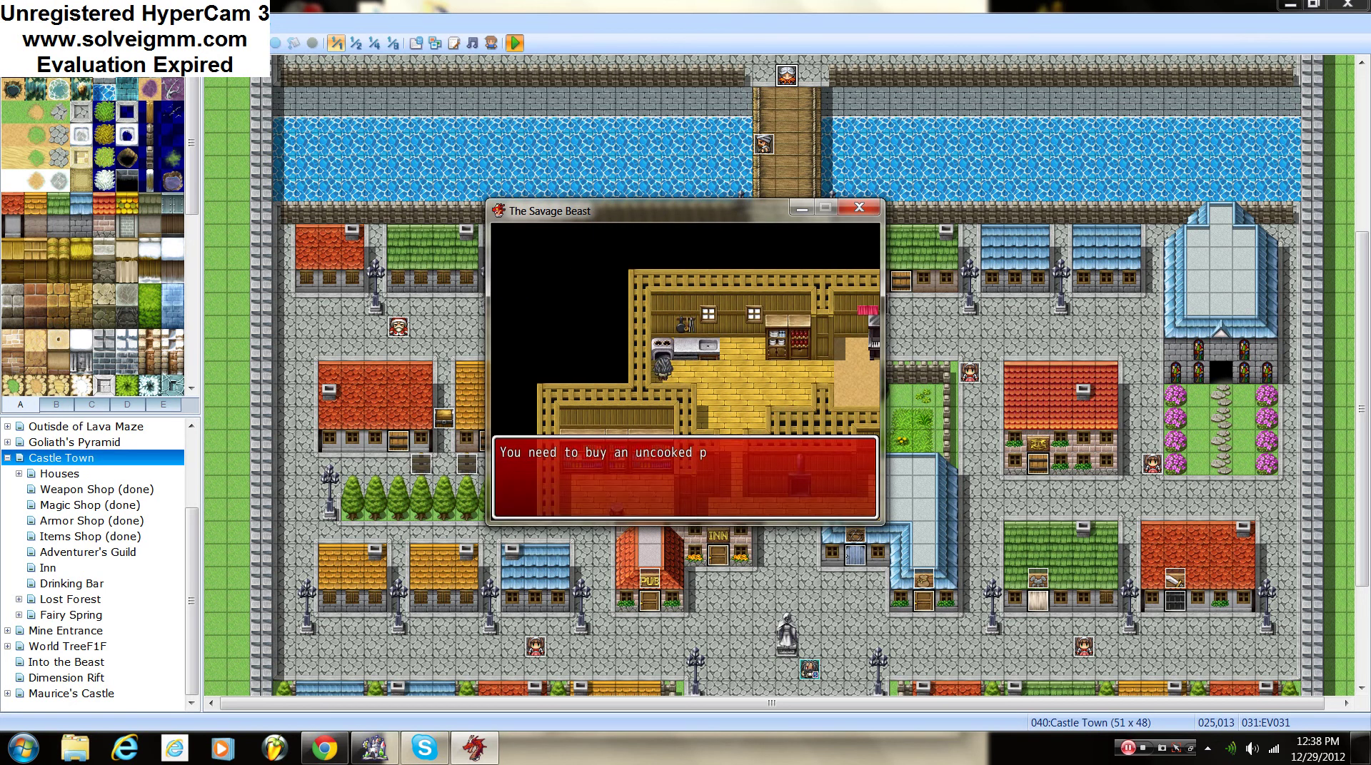
key("Right")
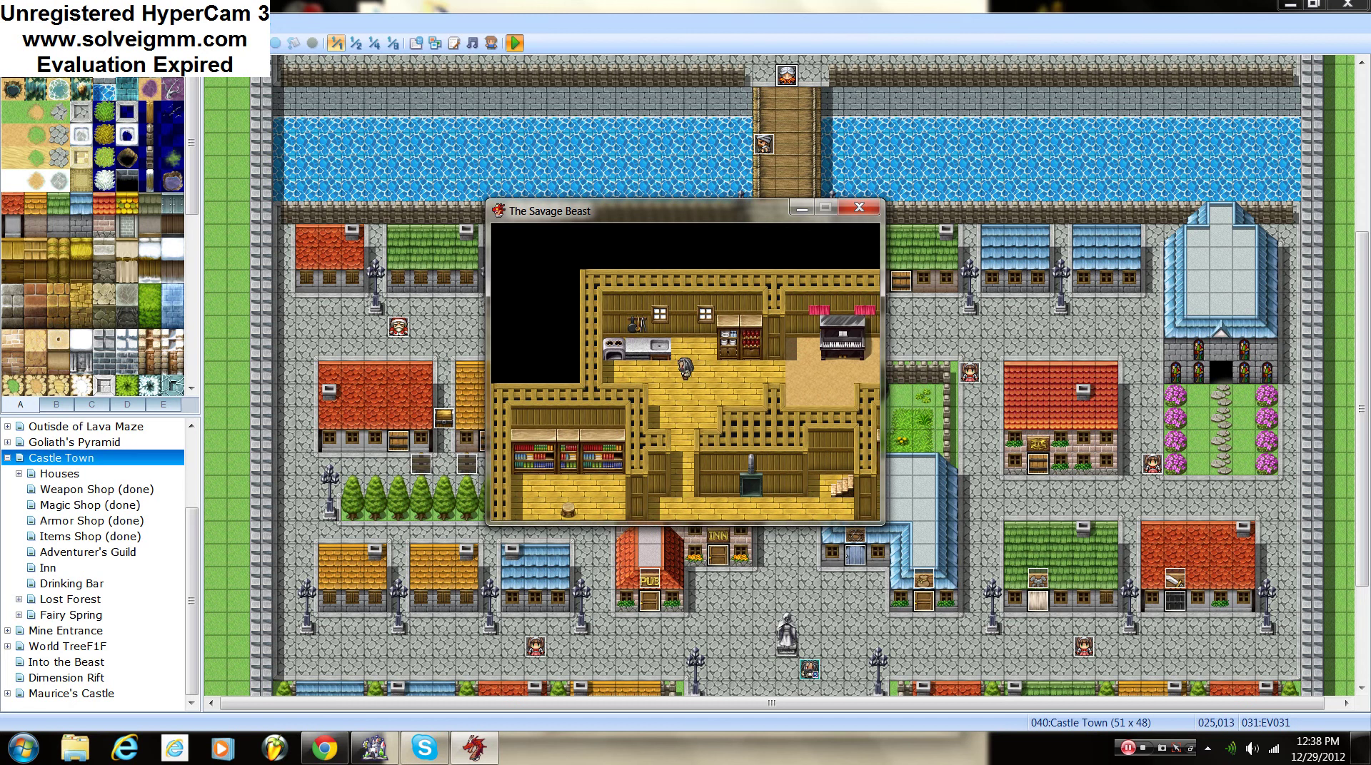
key("Right")
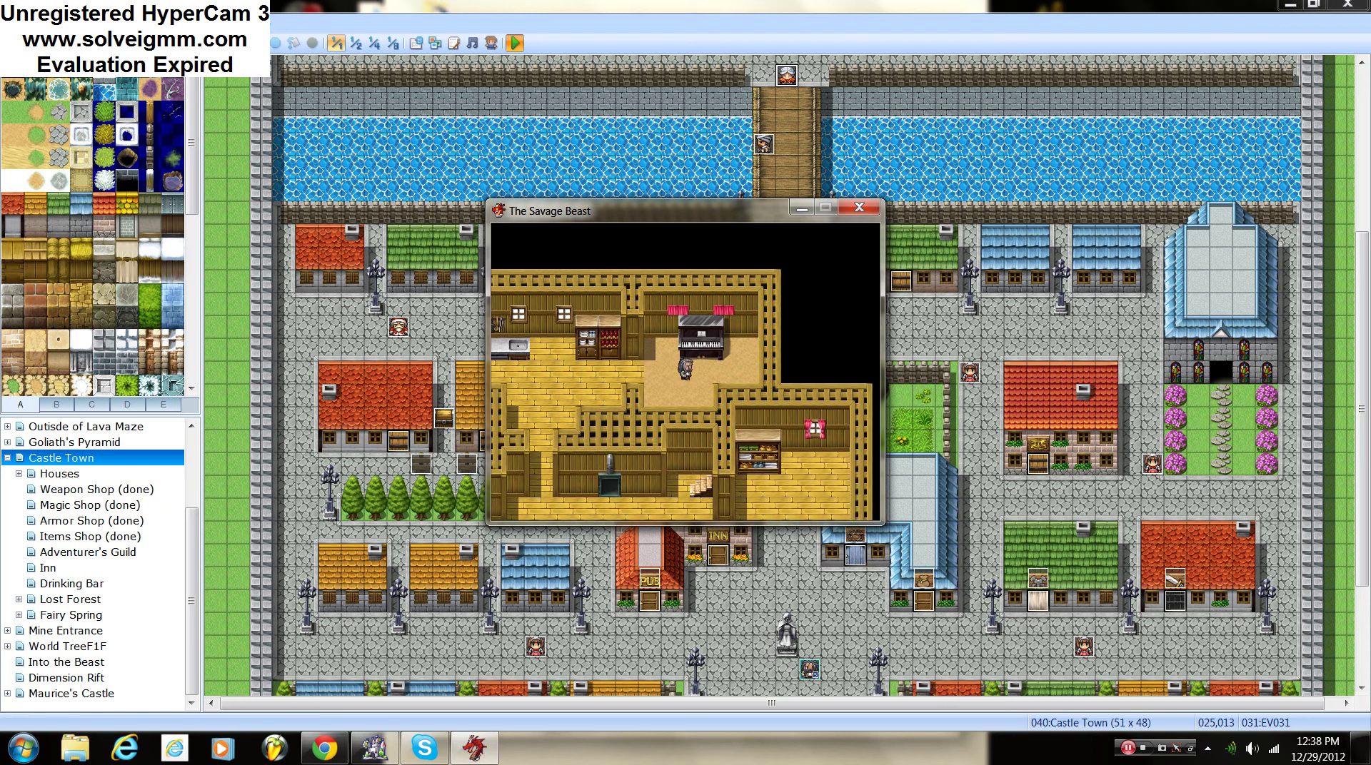
key("Down")
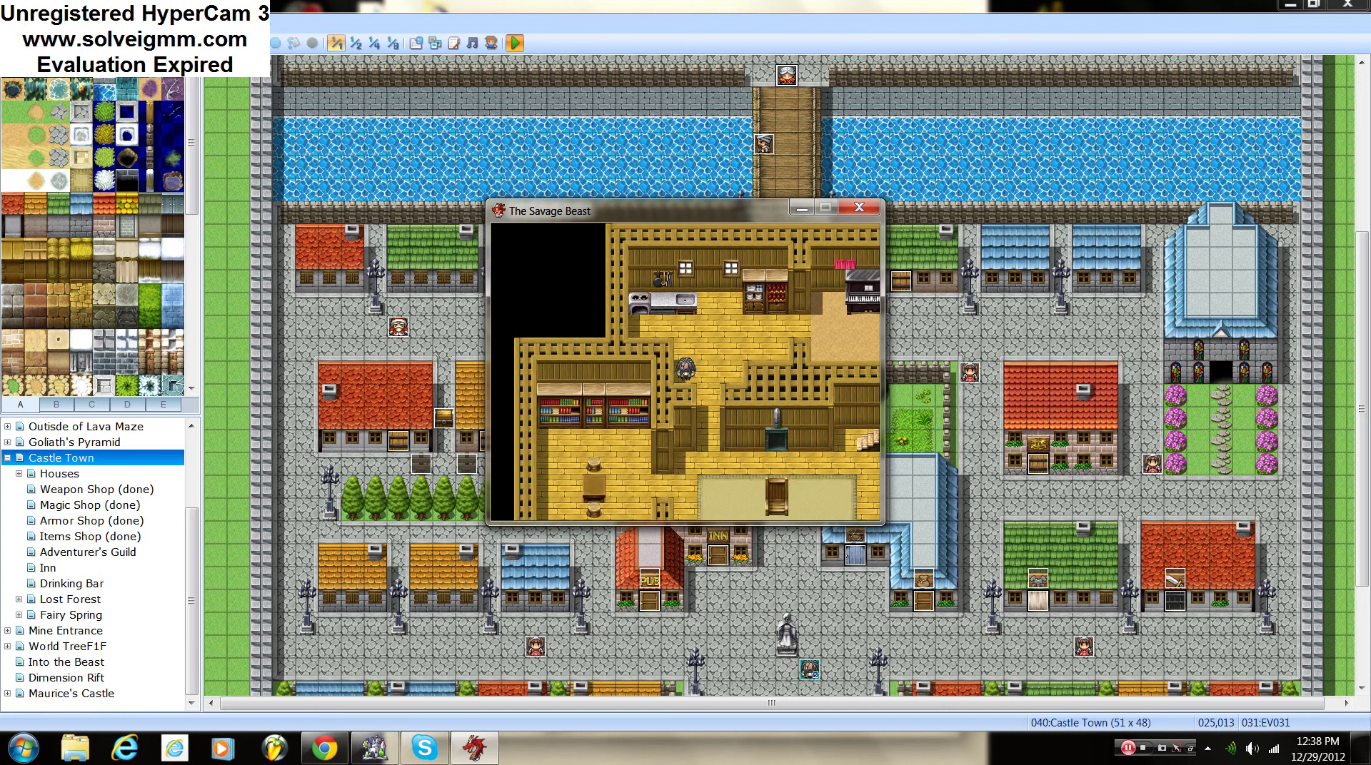
Step: Explore the bedrooms, walk down into the next interior, and close the game window
key("Right")
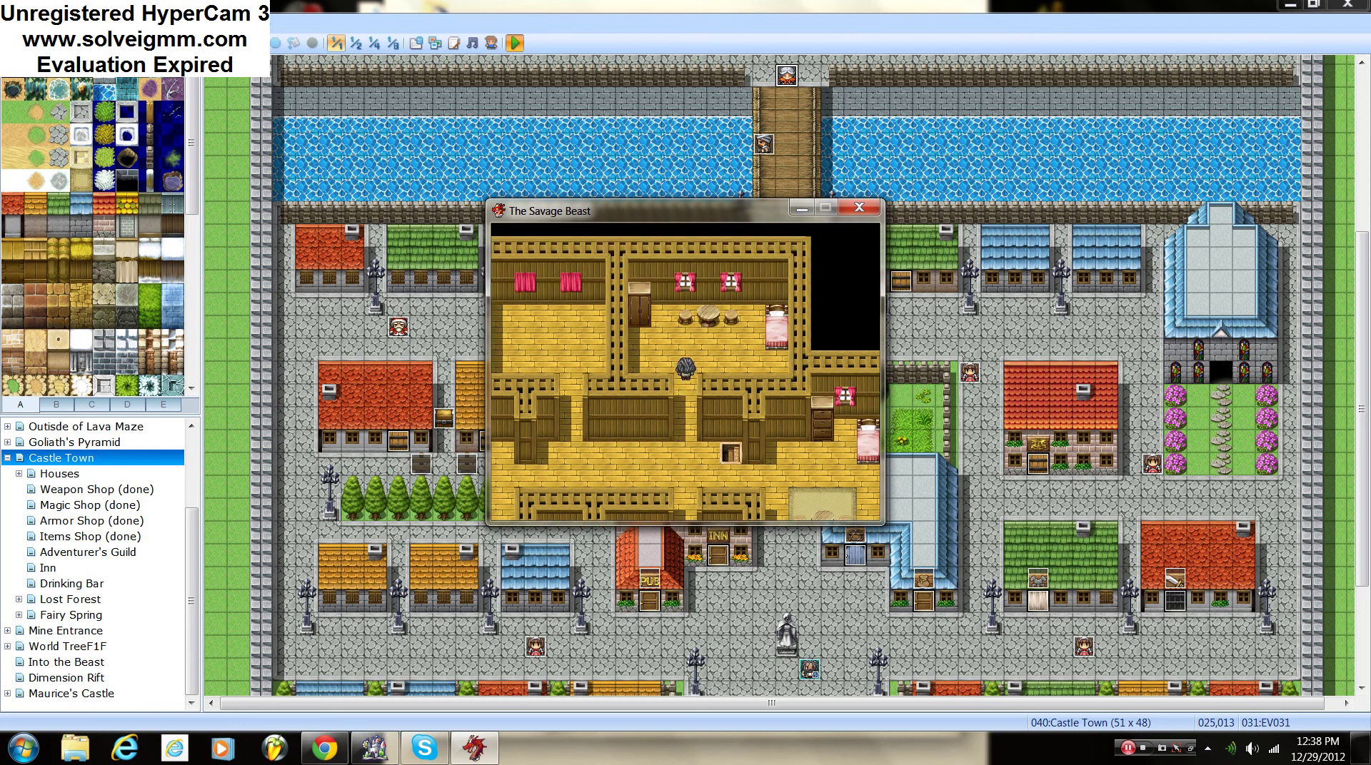
key("Left")
key("Left")
key("Down")
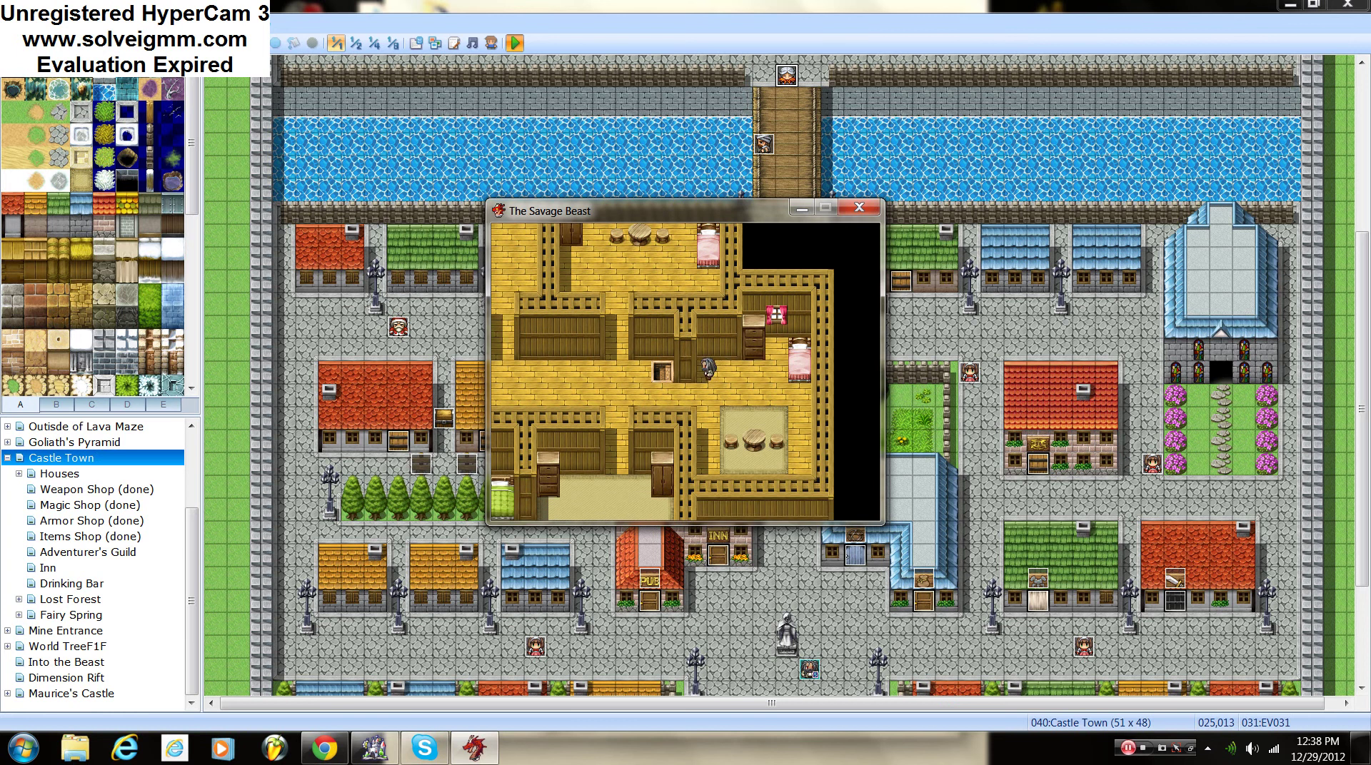
key("Up")
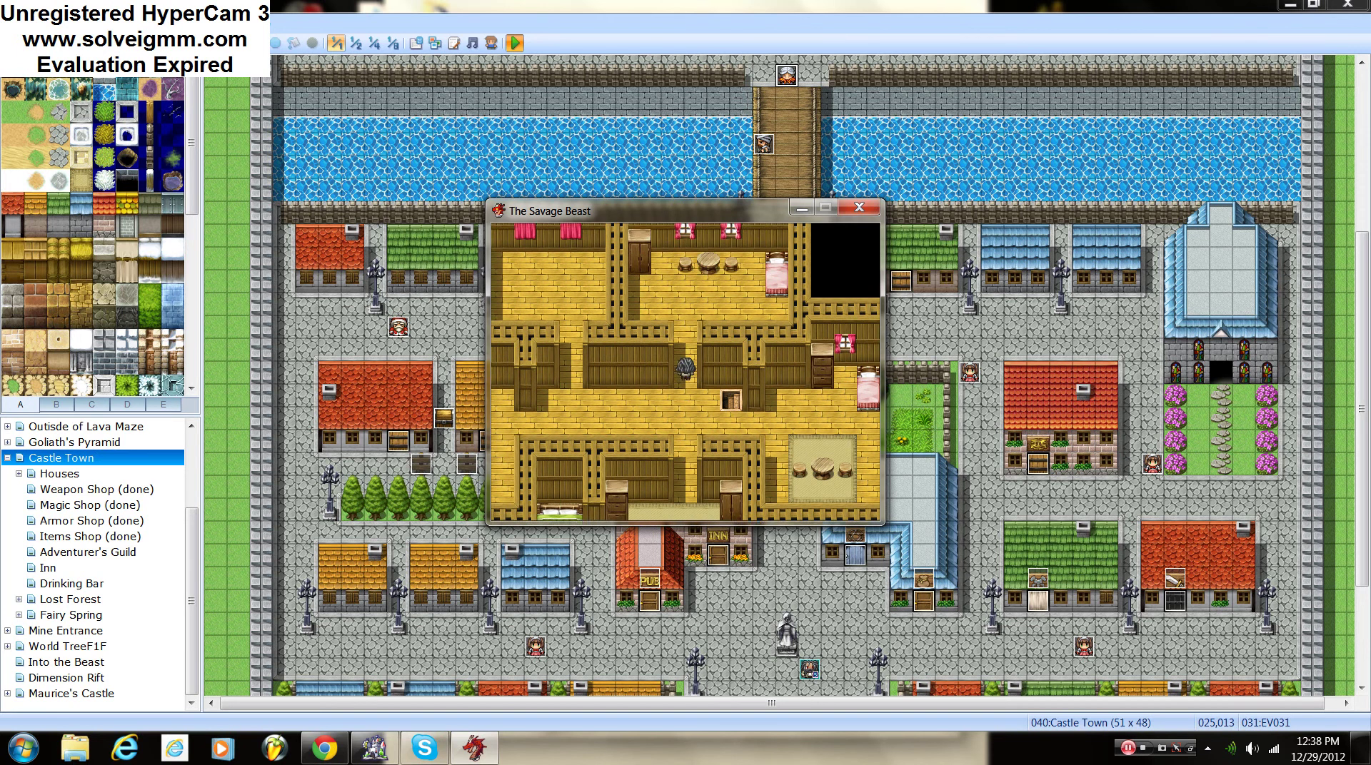
key("Left")
key("Left")
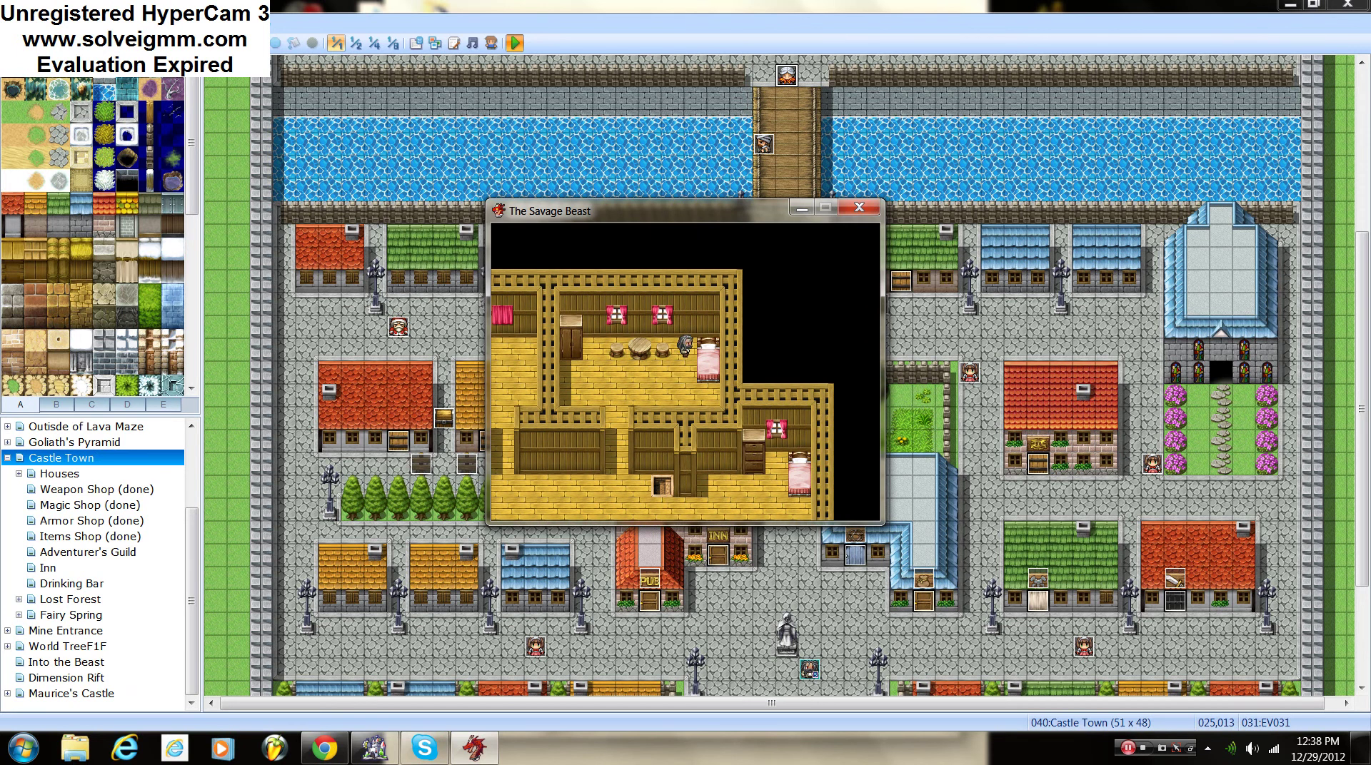
key("Down")
key("Down")
key("Down")
key("Down")
key("Down")
key("Down")
key("Right")
key("Right")
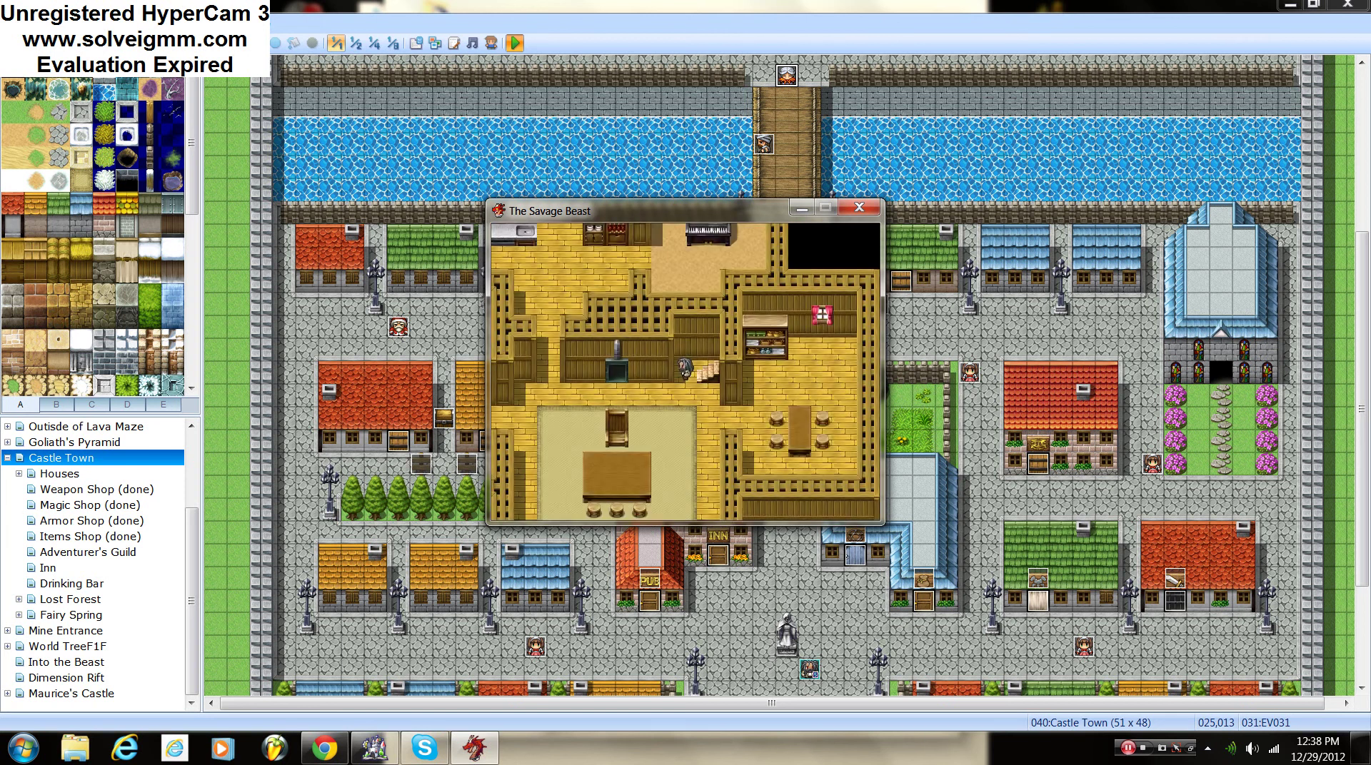
key("Down")
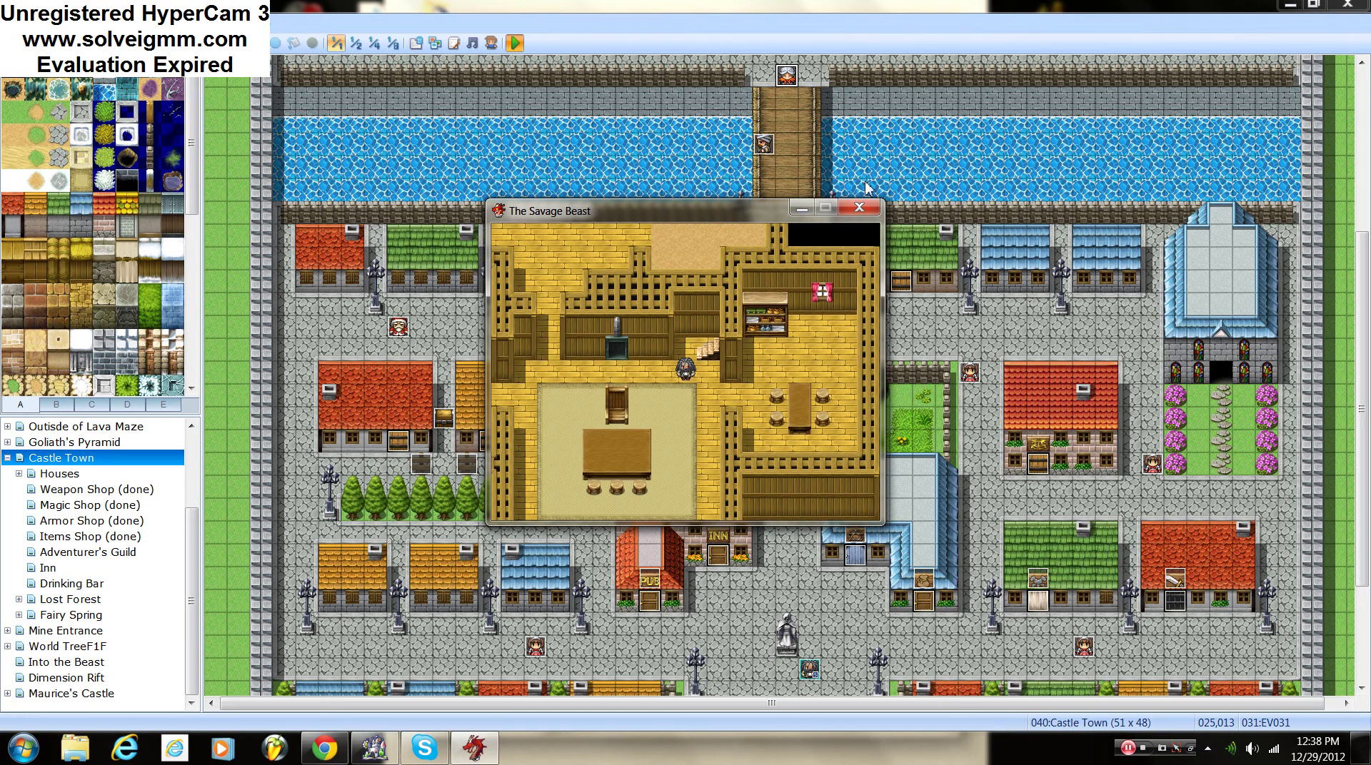
left_click(859, 208)
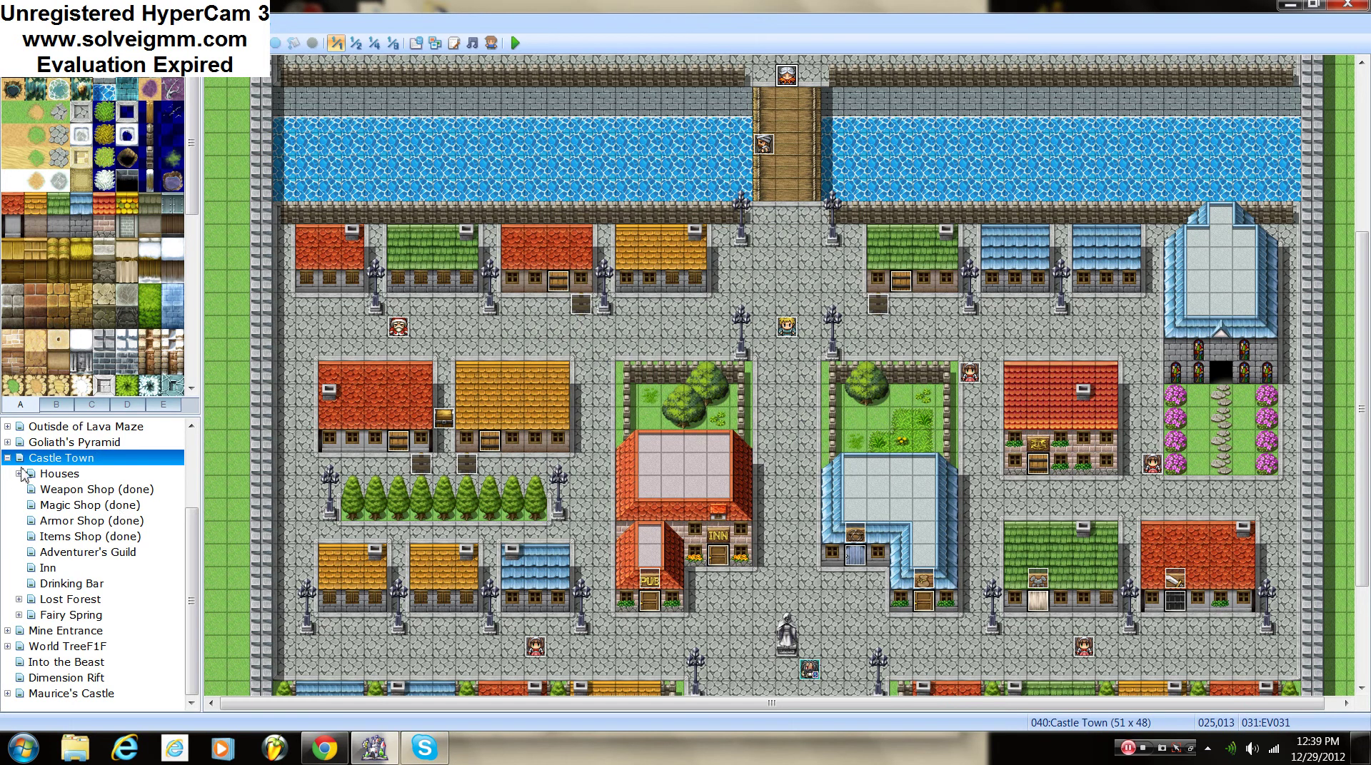
Step: Scroll the map tree, open Luxury (done) and The Boss Home, then load The Boss Home F2F
left_click_drag(54, 485, 42, 478)
left_click(78, 490)
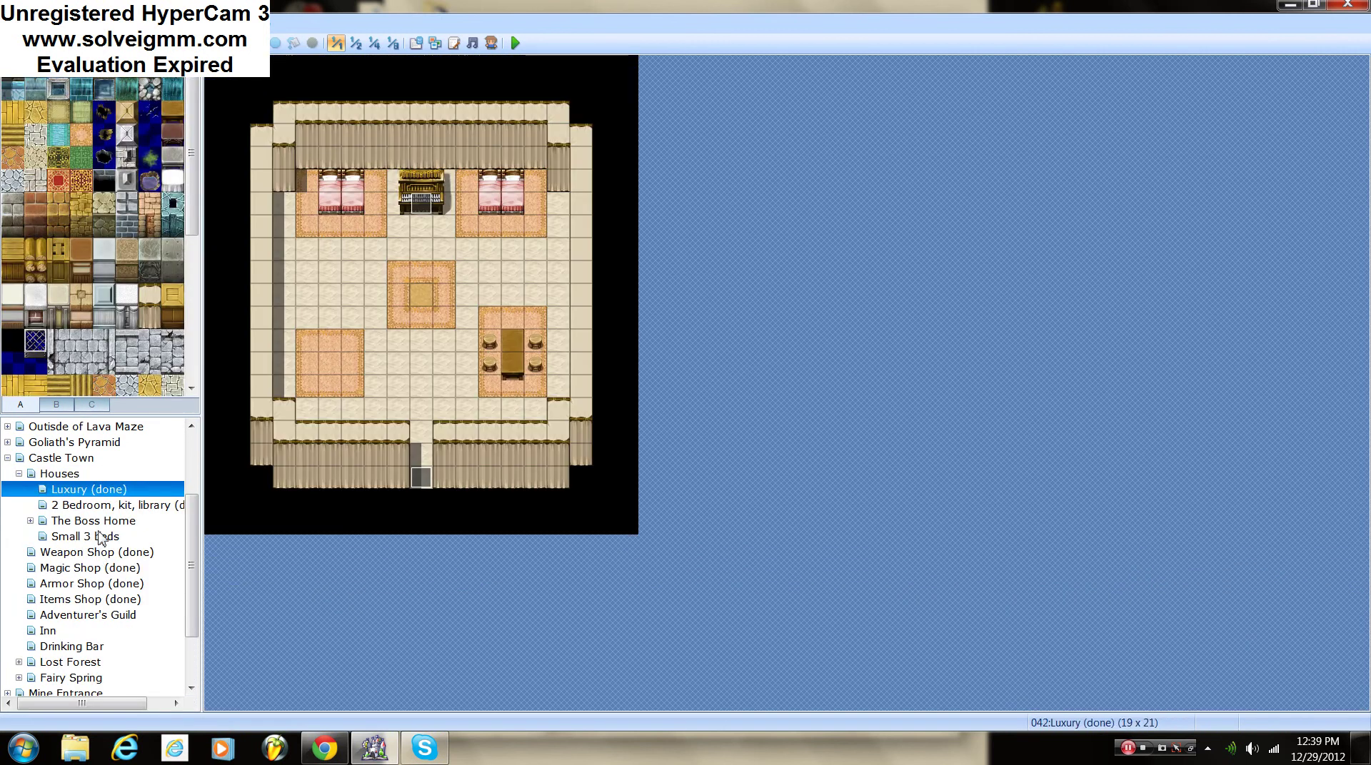
left_click(97, 523)
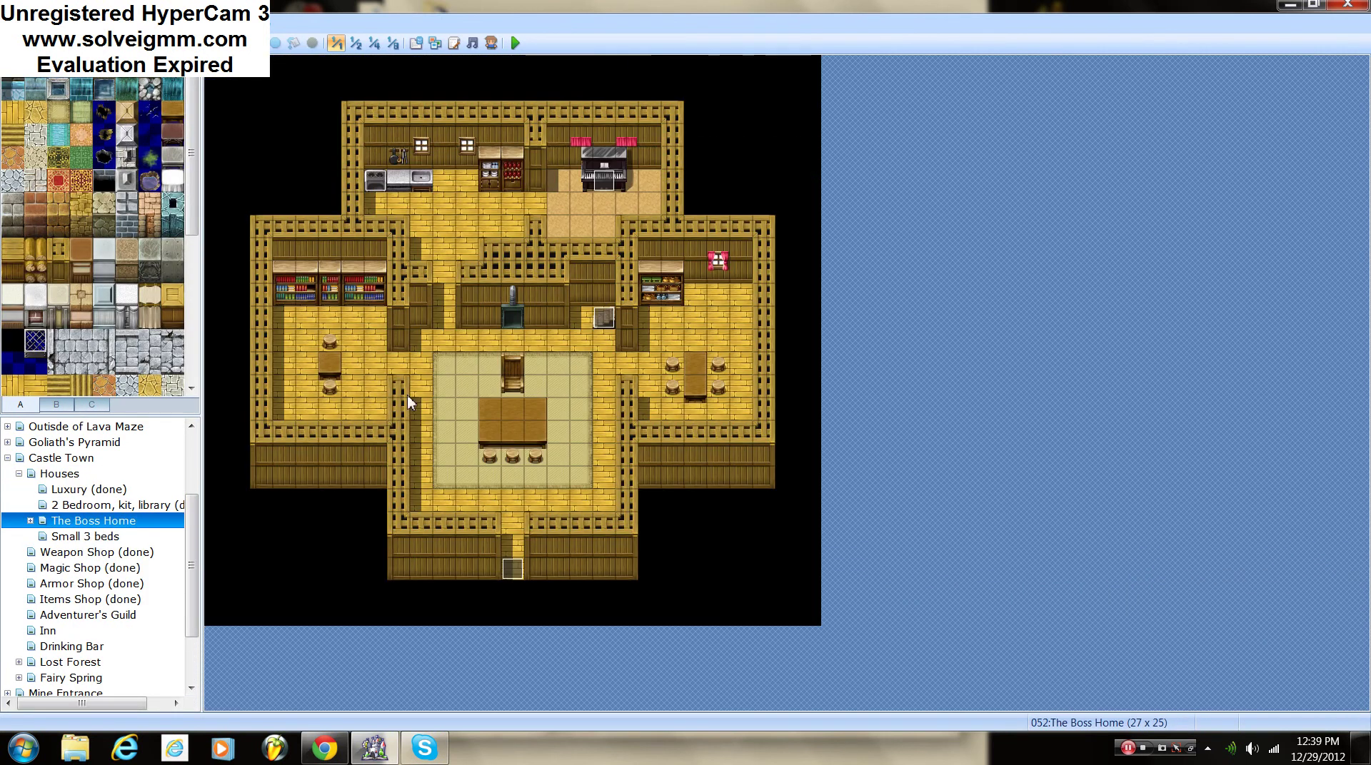
left_click(31, 521)
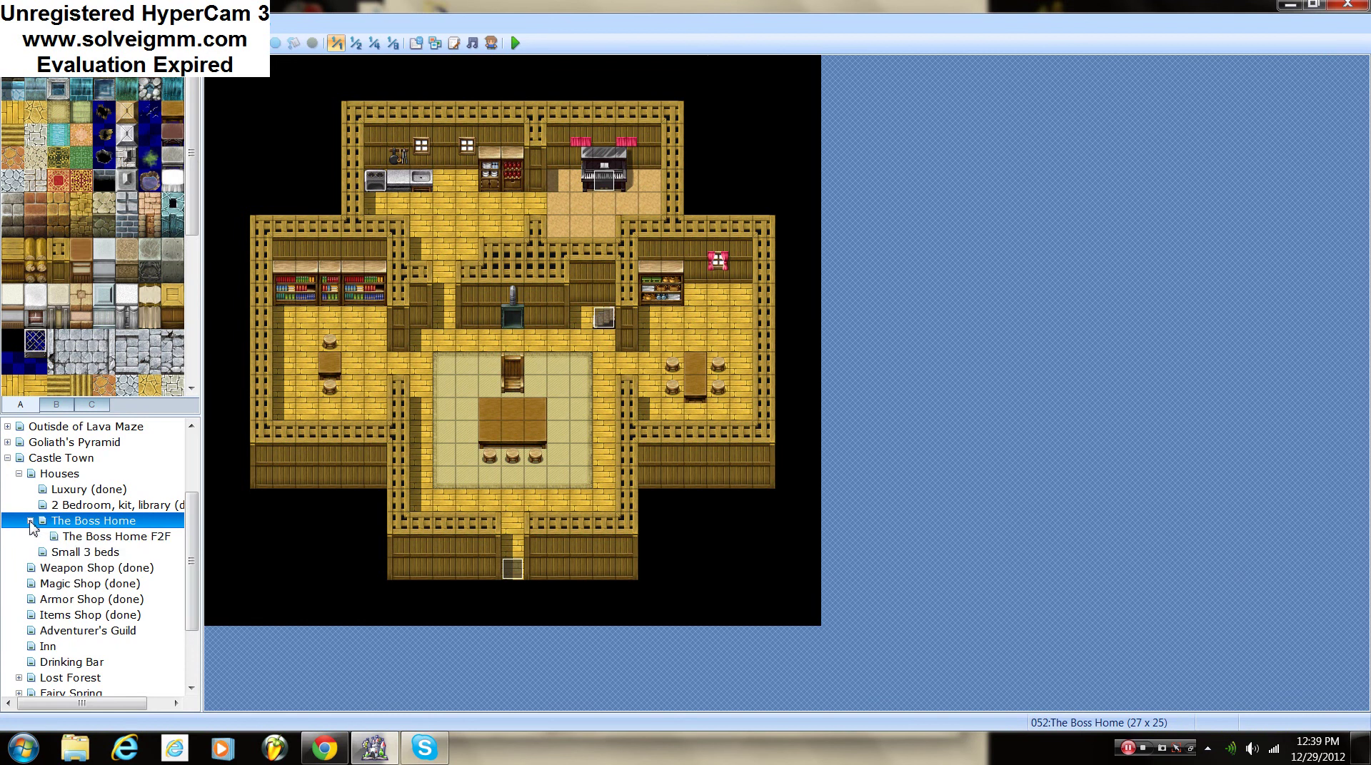
left_click(66, 536)
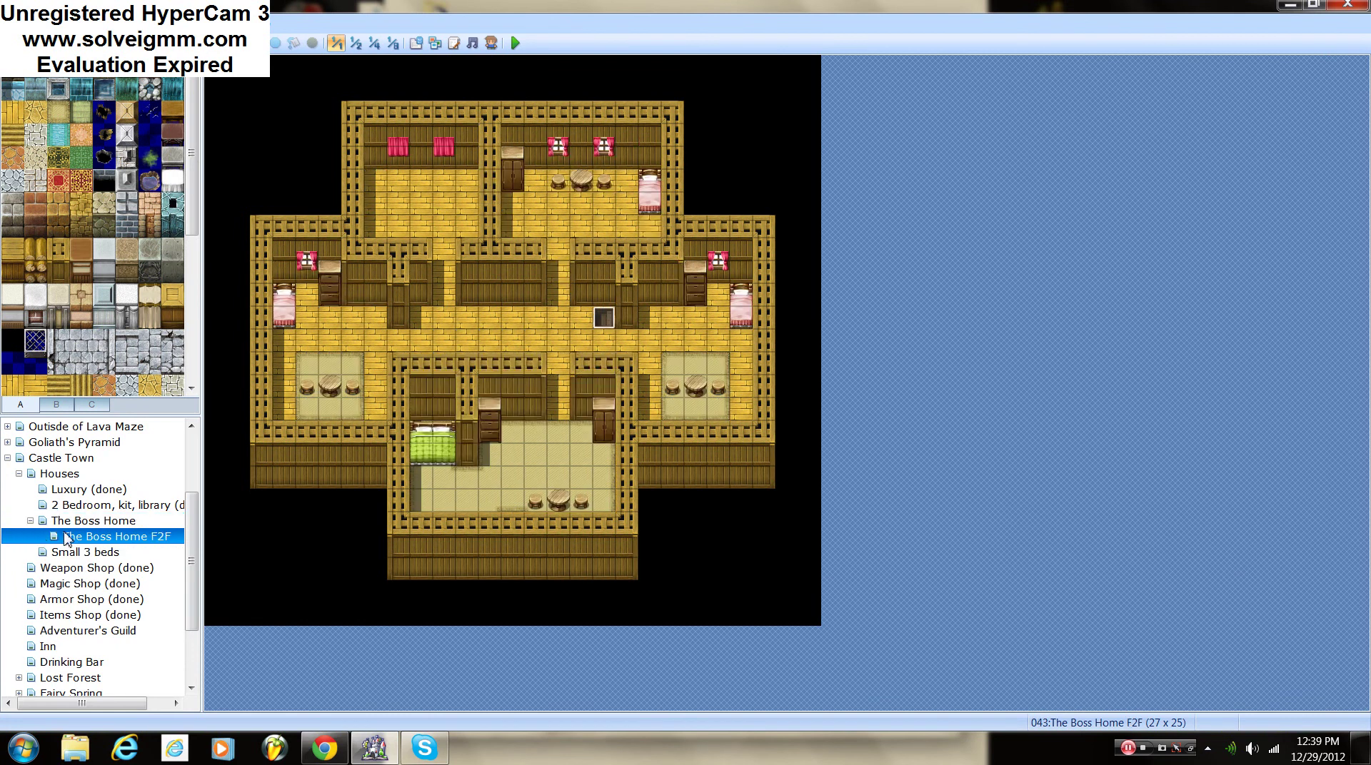
Step: Create a new event on the second floor showing 'Would you like to sleep?'
right_click(651, 181)
left_click(675, 191)
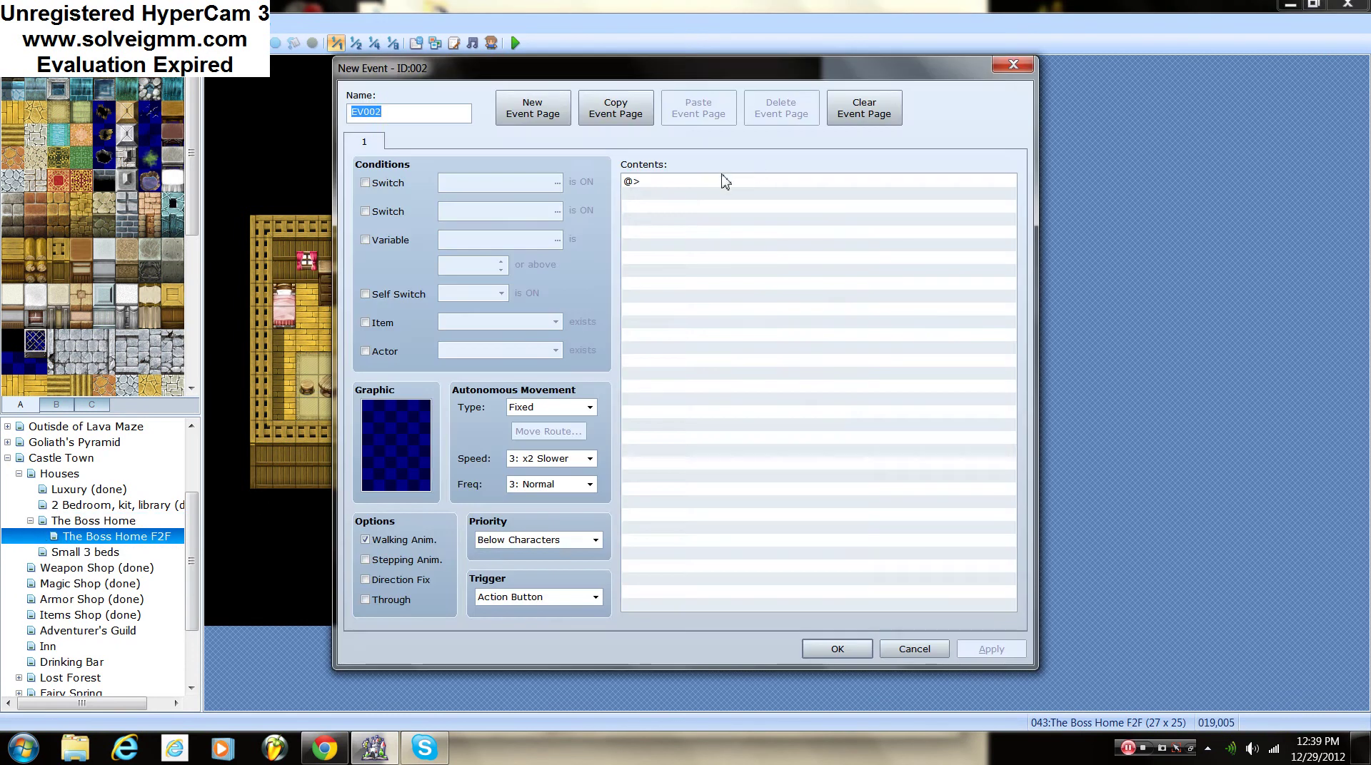
right_click(743, 183)
left_click(788, 191)
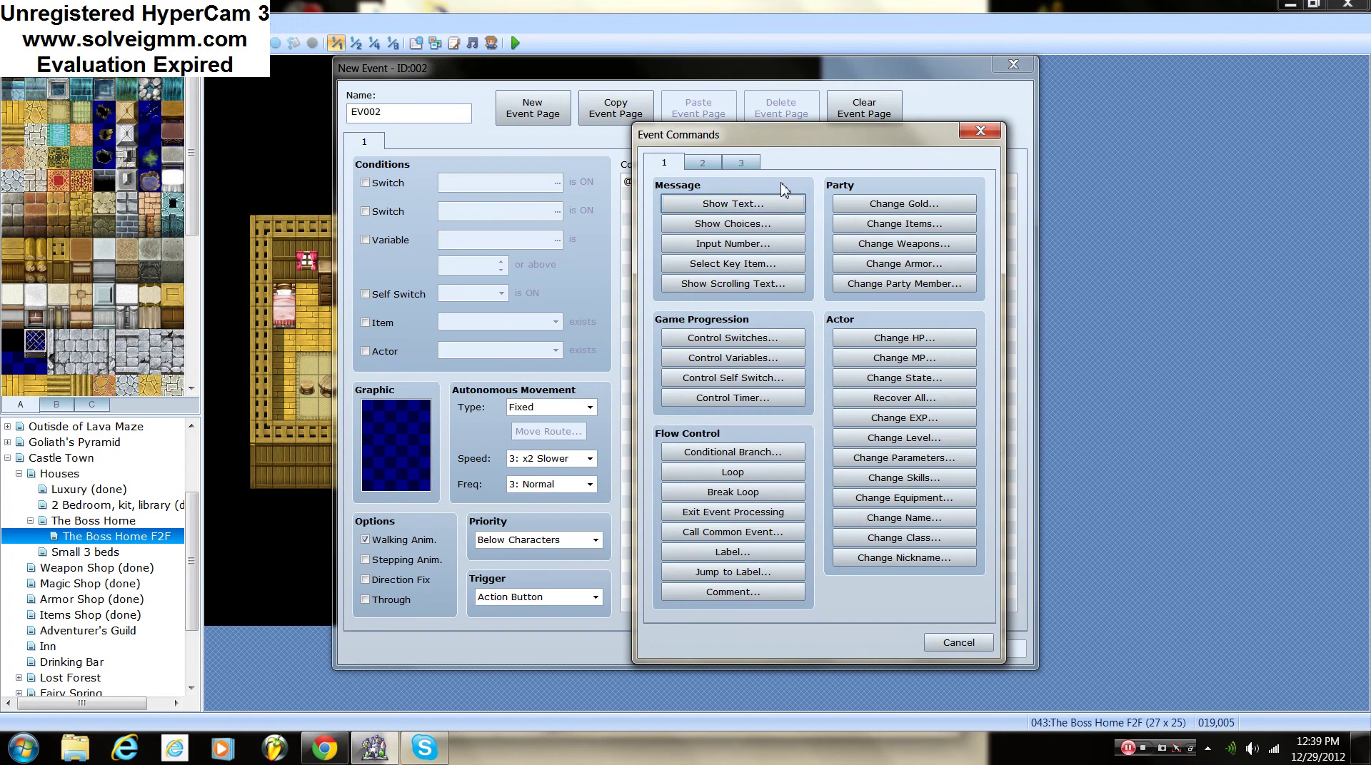
left_click(774, 203)
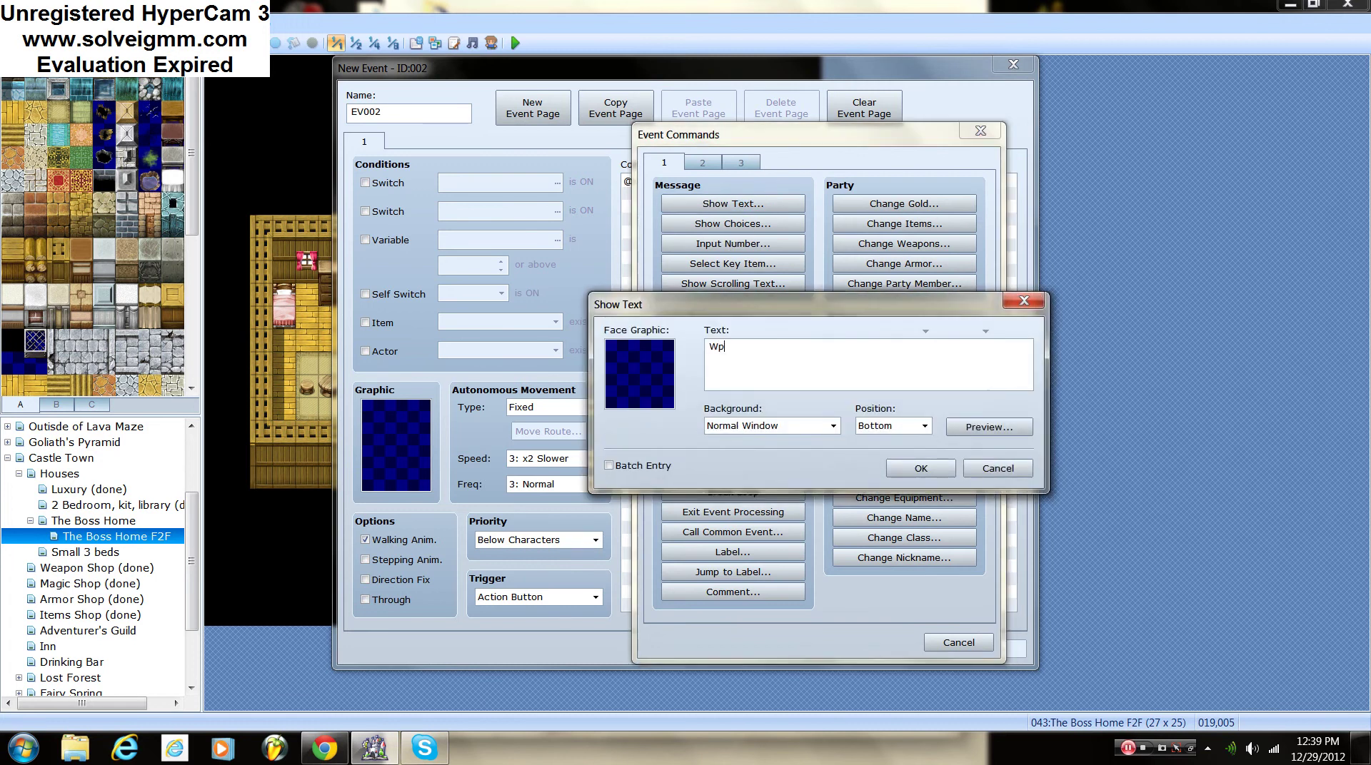
type("Would you like to sleep")
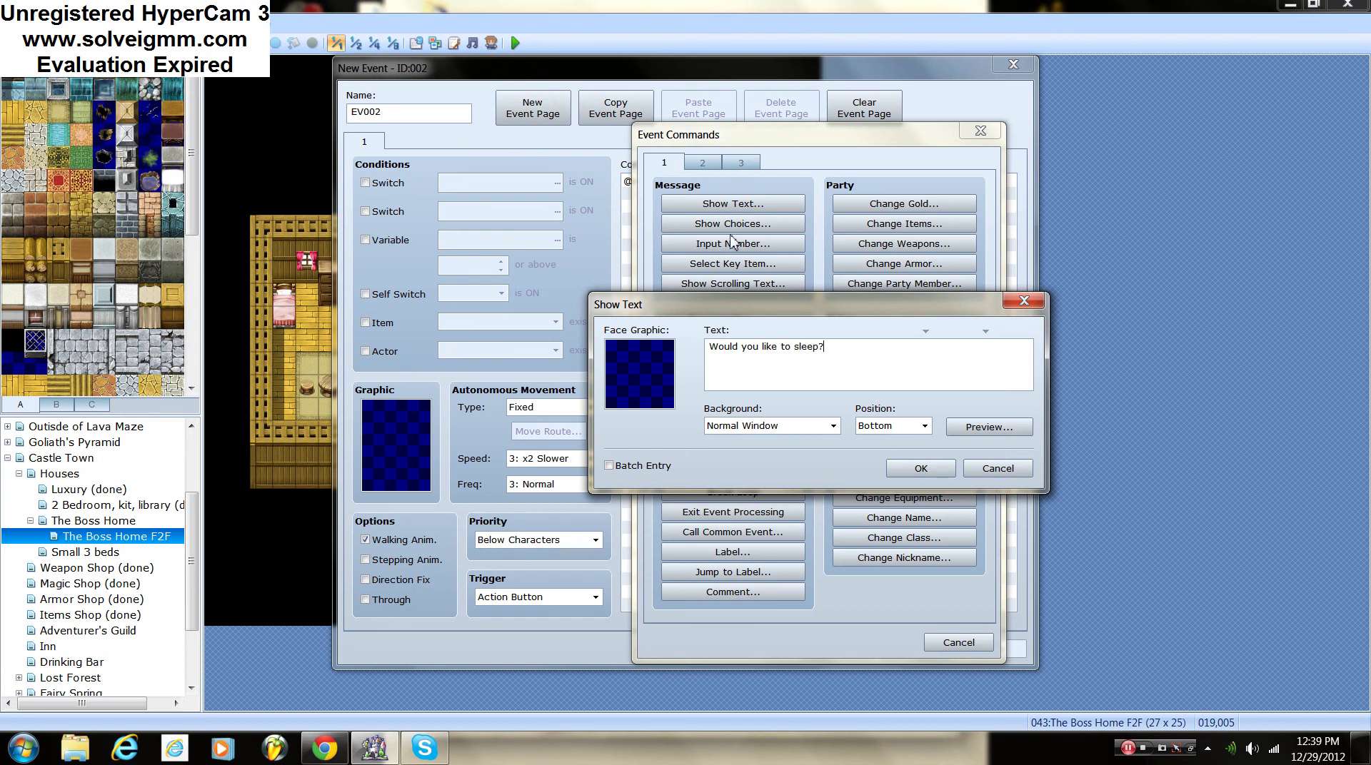
type("?")
left_click(920, 467)
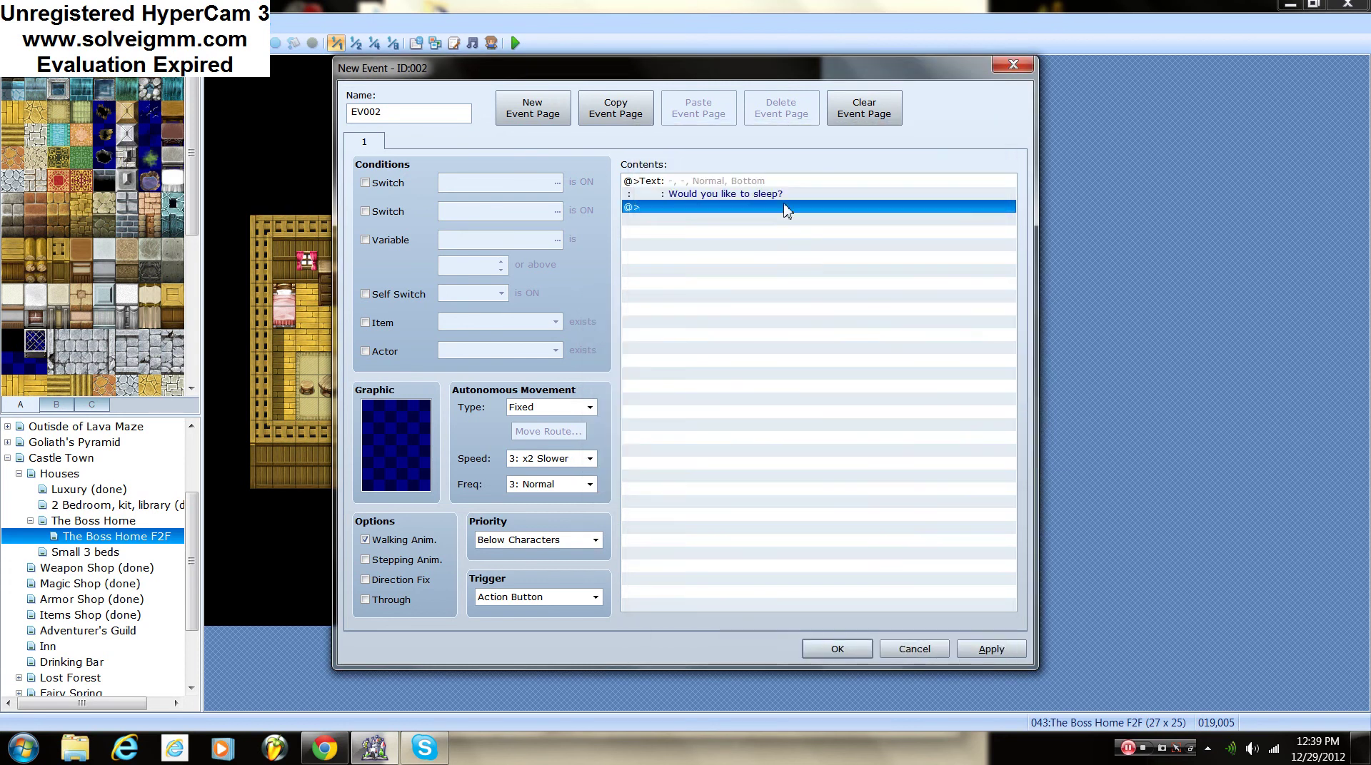
Step: Add a Yes/No choice after the sleep question
right_click(749, 212)
left_click(817, 216)
left_click(719, 225)
left_click(820, 490)
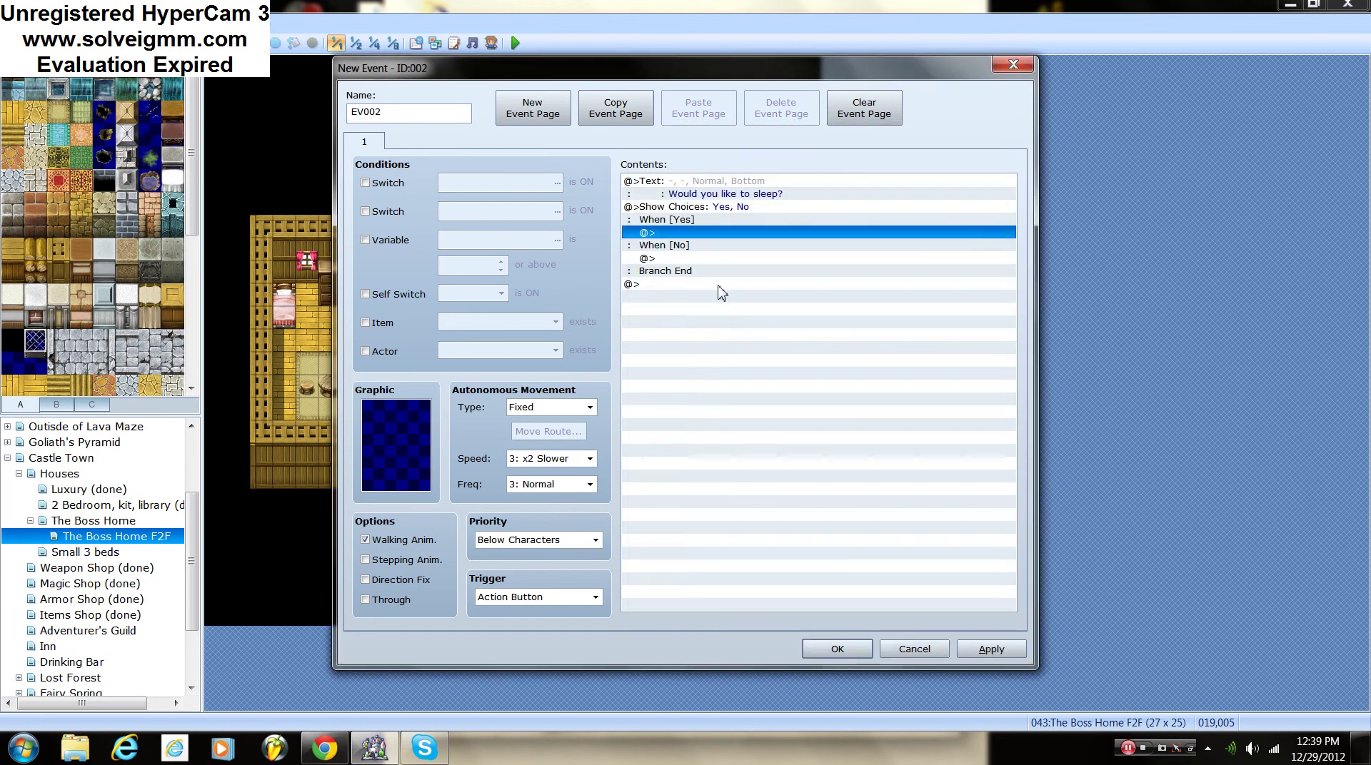
Step: Make the When [Yes] branch fade out the screen
right_click(716, 234)
left_click(739, 243)
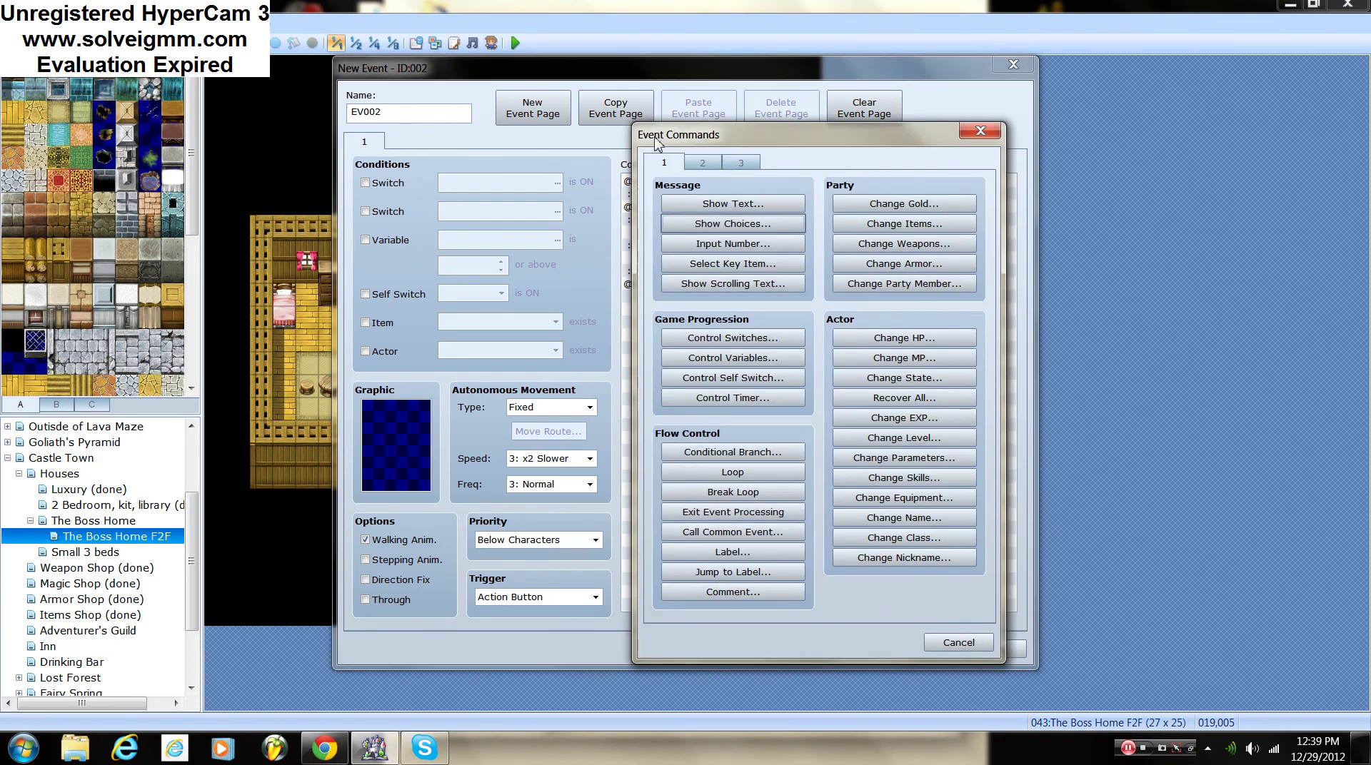
left_click(713, 164)
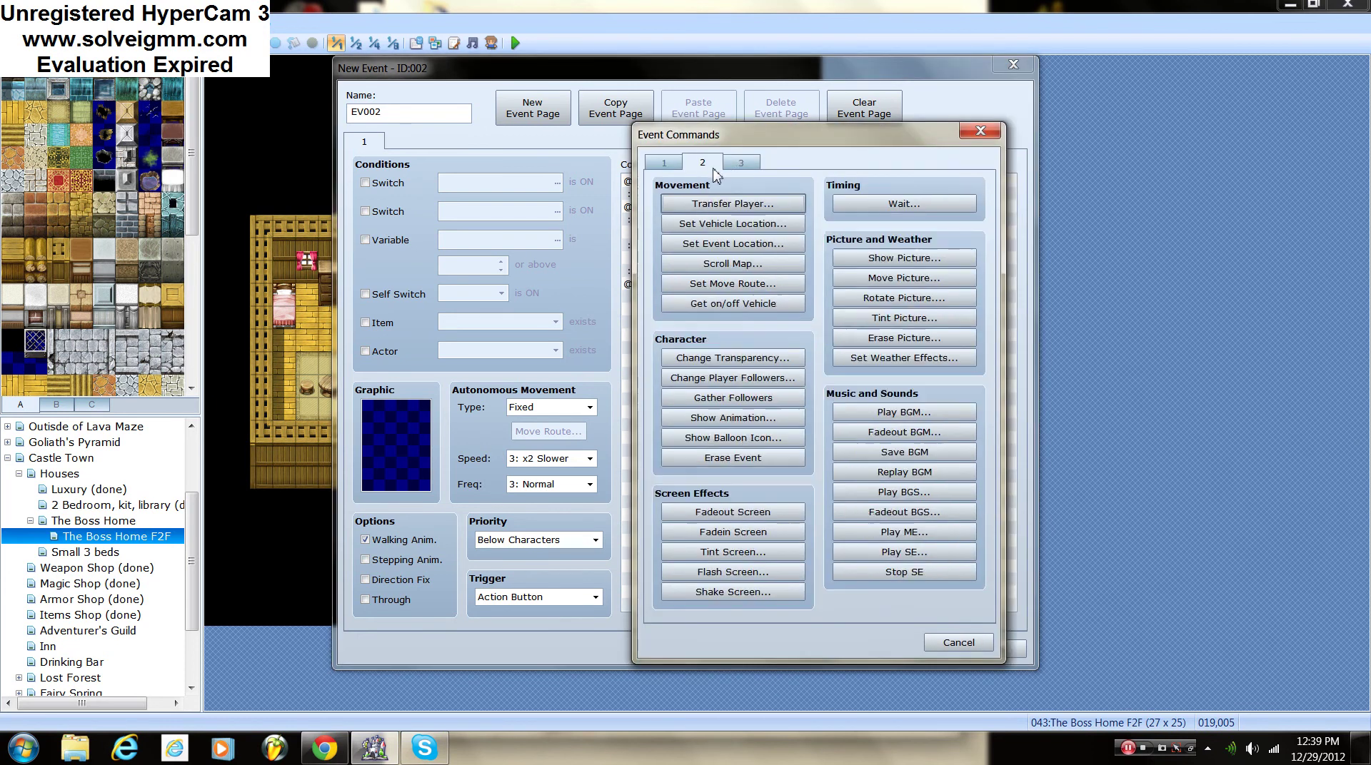
left_click(720, 513)
right_click(685, 248)
left_click(723, 259)
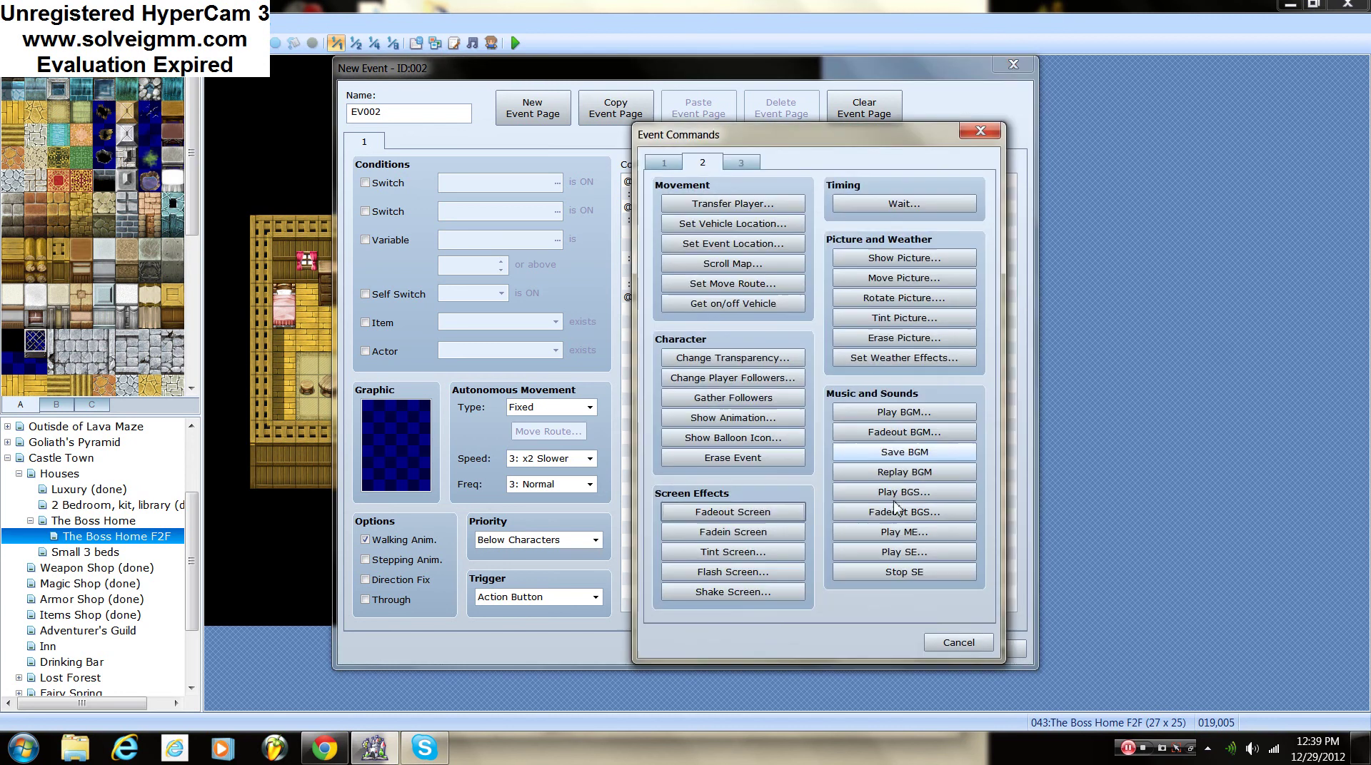
Step: Add a Play SE command and audition the Heal1 through Heal7 sounds
left_click(904, 552)
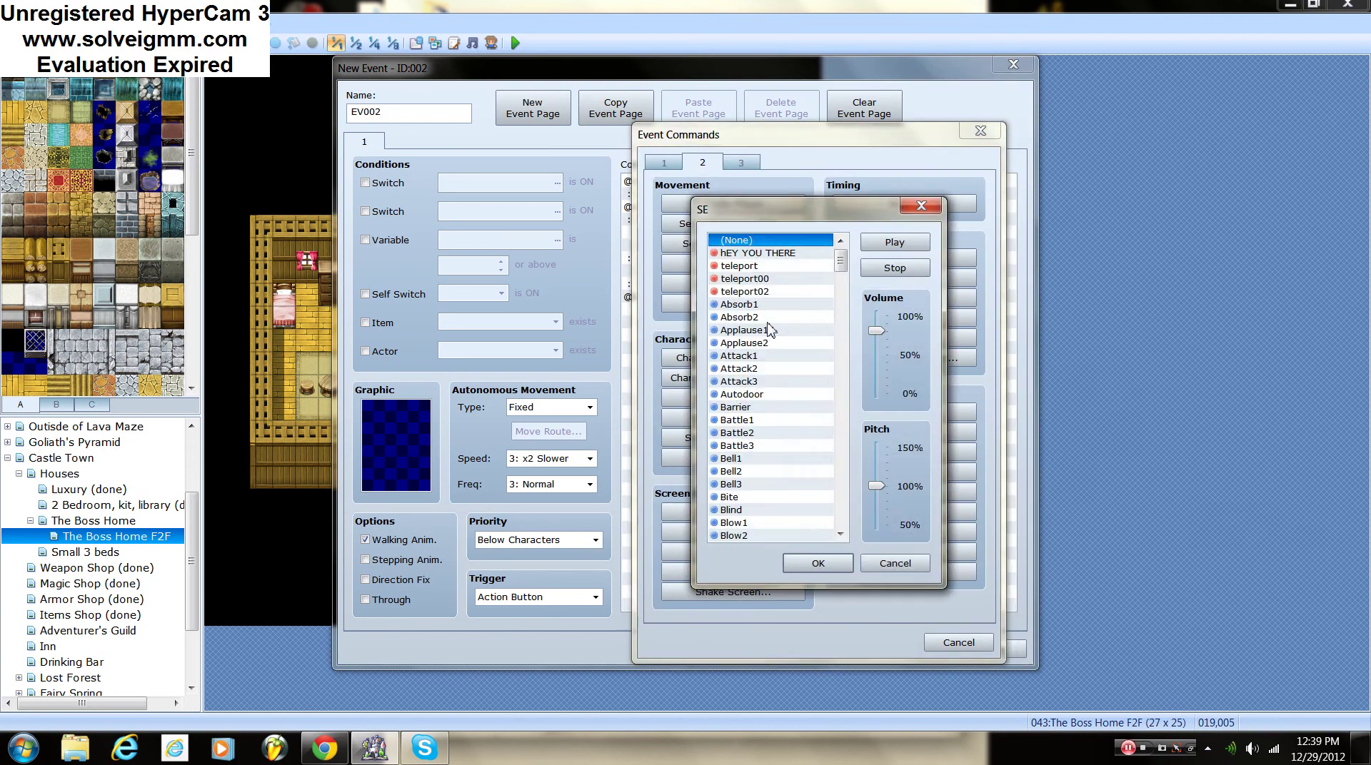
left_click_drag(839, 265, 850, 394)
left_click_drag(741, 420, 778, 356)
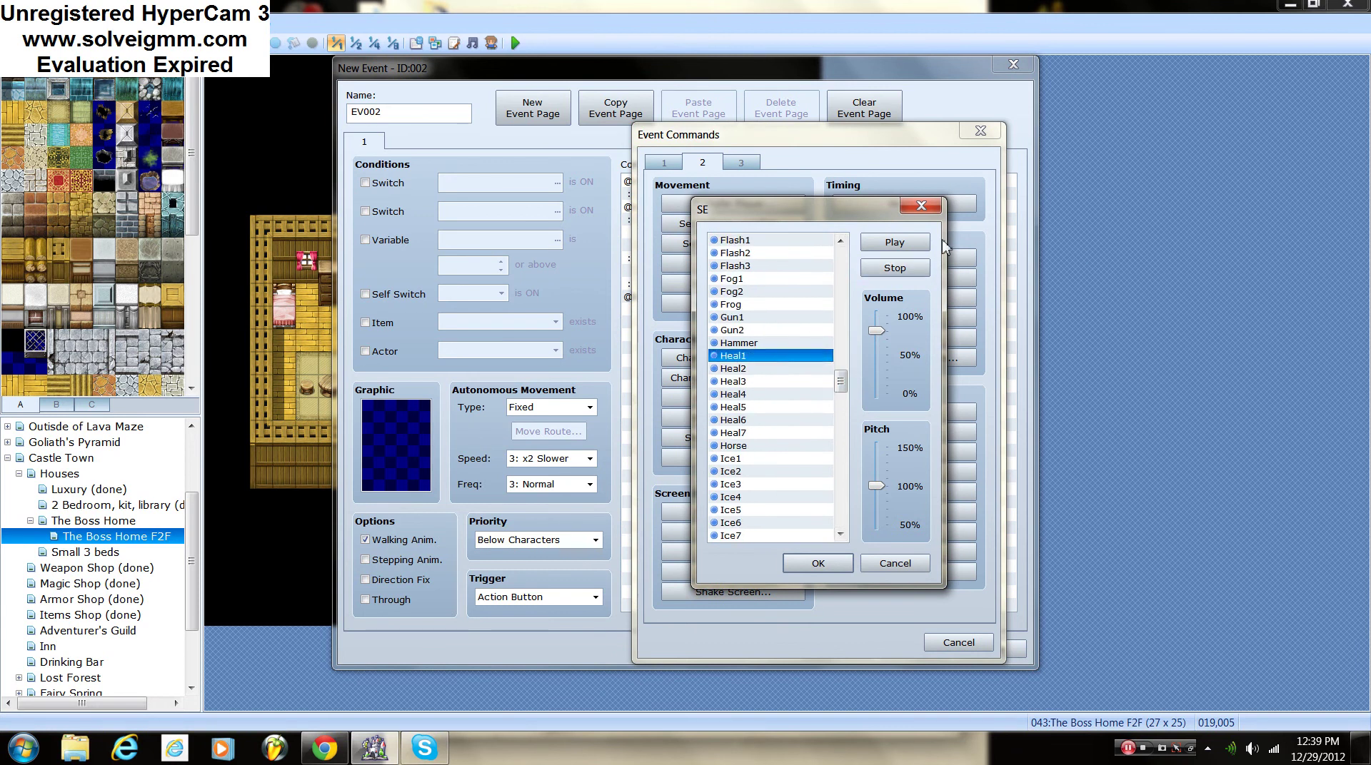
left_click(895, 243)
left_click(823, 367)
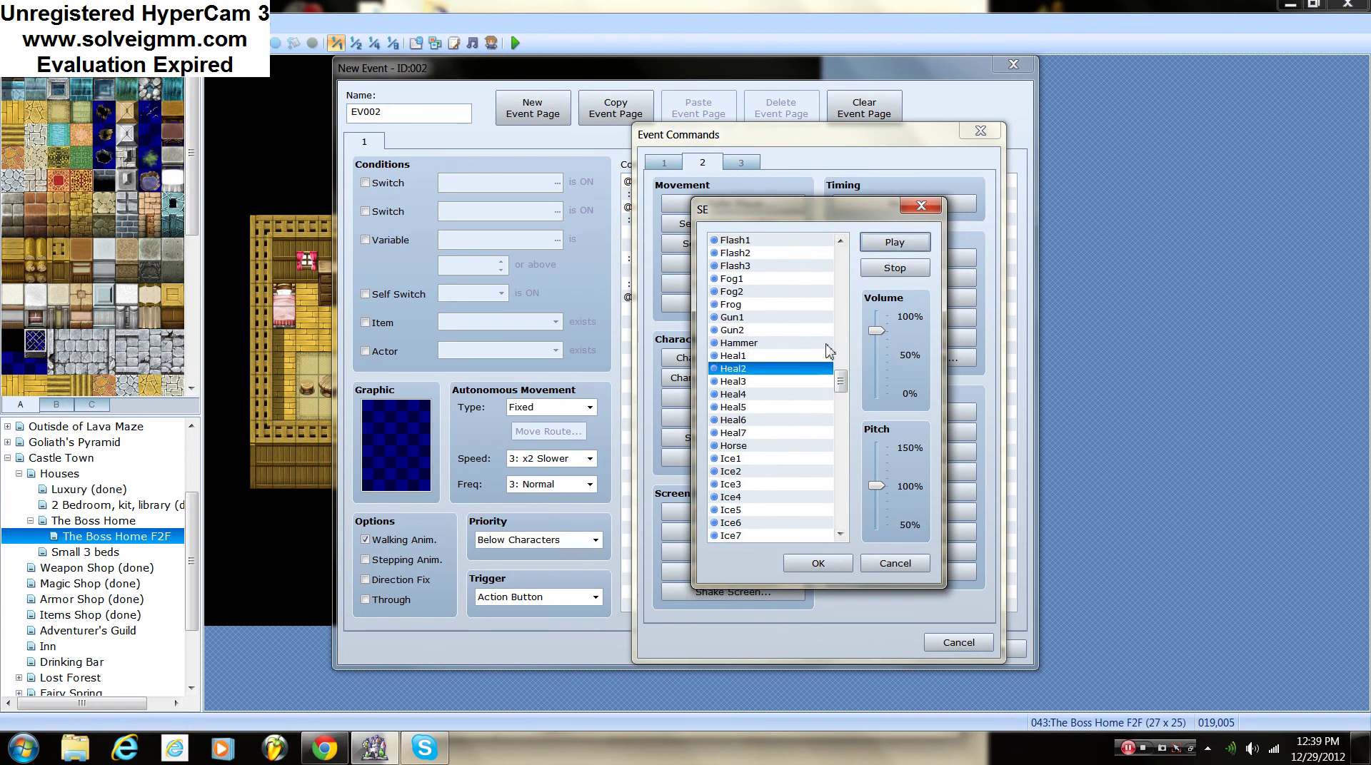
left_click(808, 382)
left_click(893, 243)
left_click(814, 395)
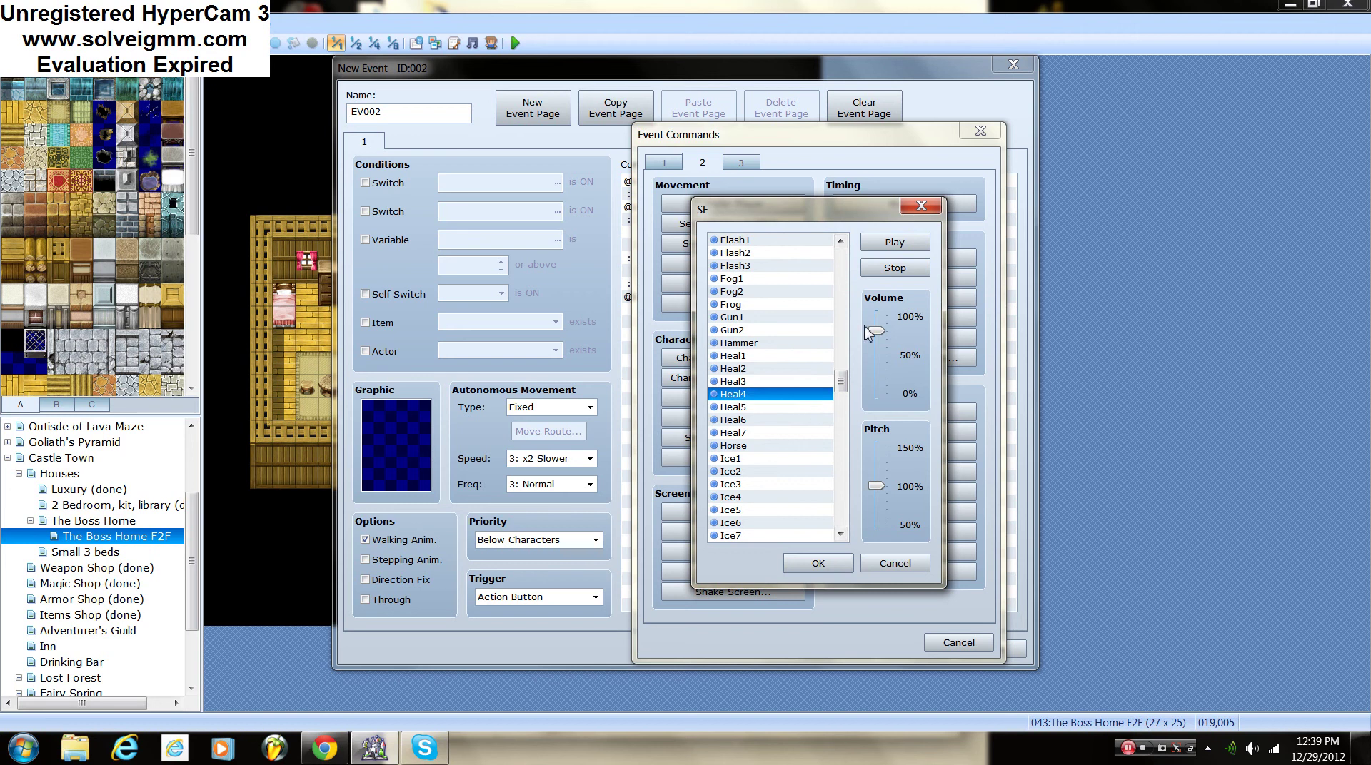
left_click(894, 243)
left_click(805, 406)
left_click(893, 243)
left_click(795, 420)
left_click(894, 243)
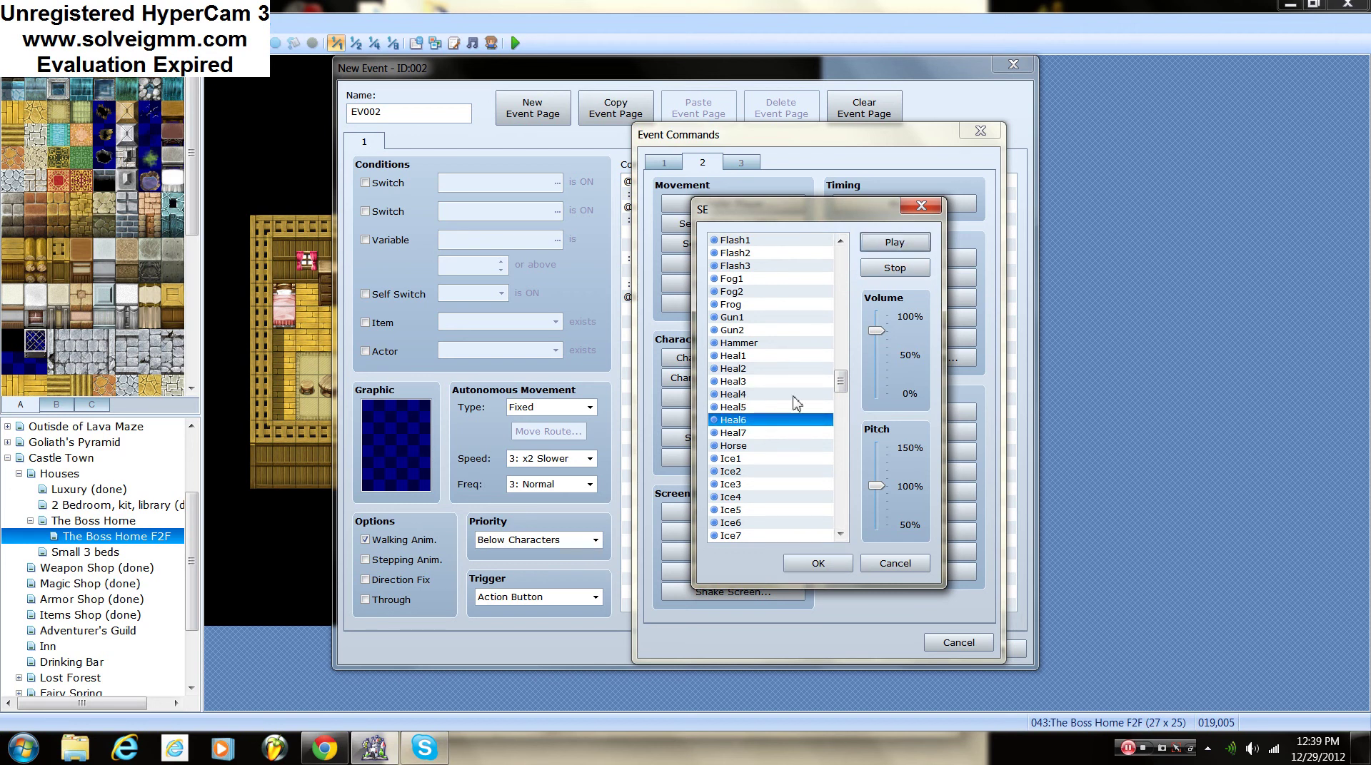
left_click(788, 433)
left_click(883, 248)
Step: Replay Heal5 and Heal3, then settle on Heal3 at volume 80, pitch 100
left_click(761, 409)
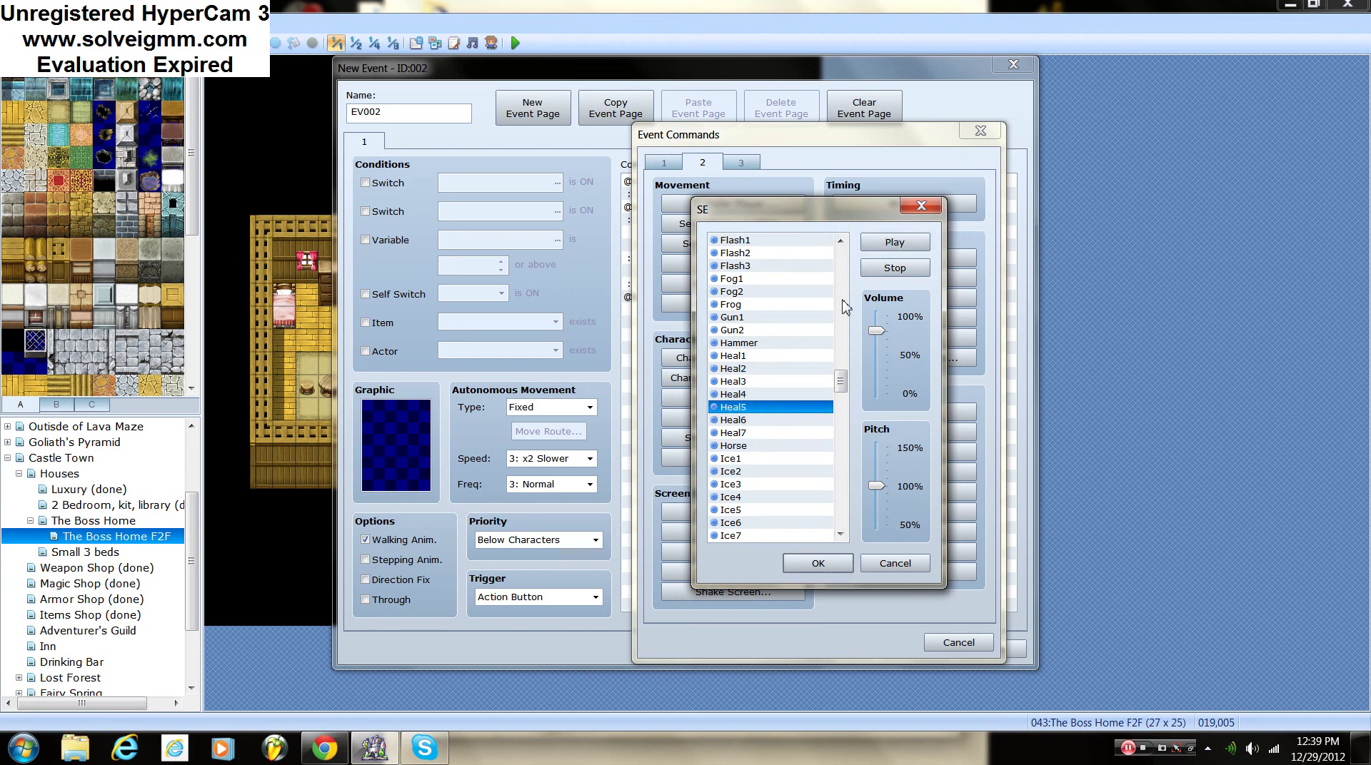
left_click(903, 241)
left_click(768, 394)
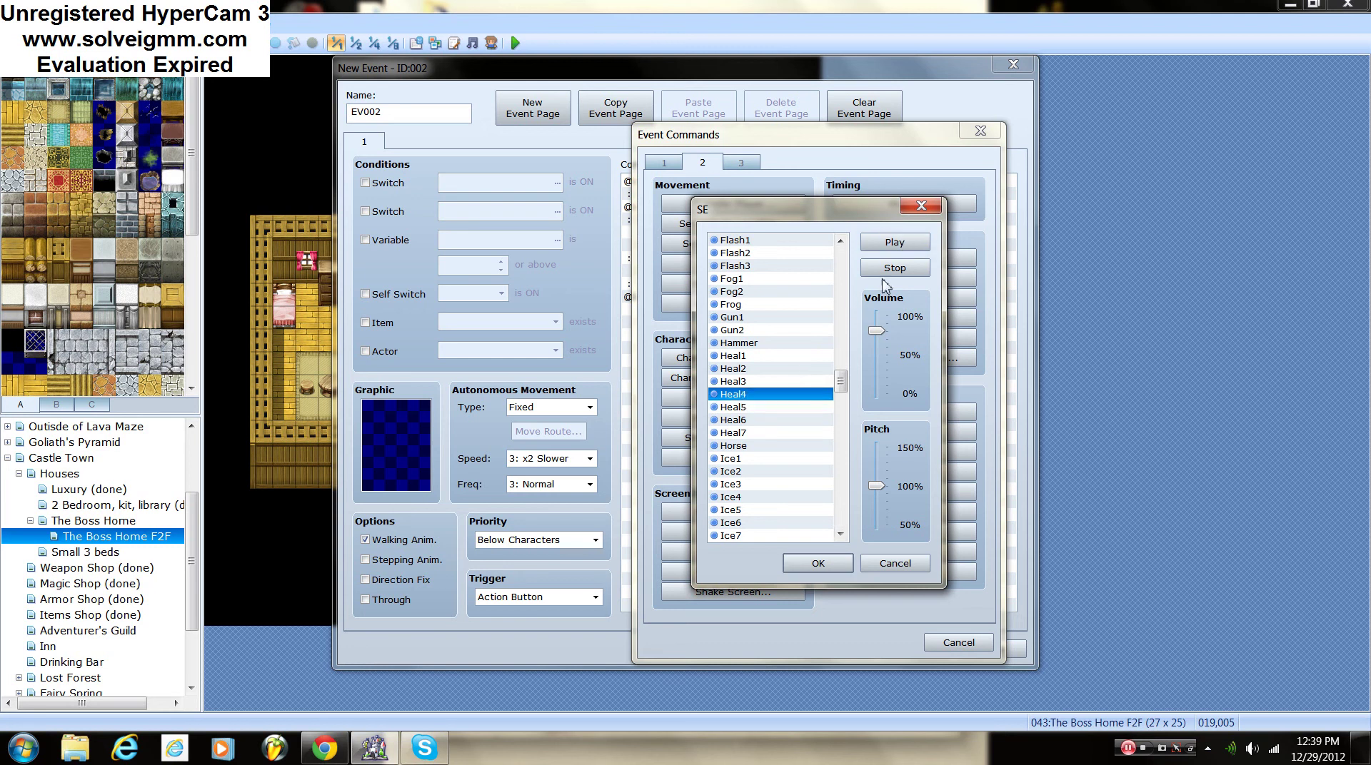
left_click(759, 377)
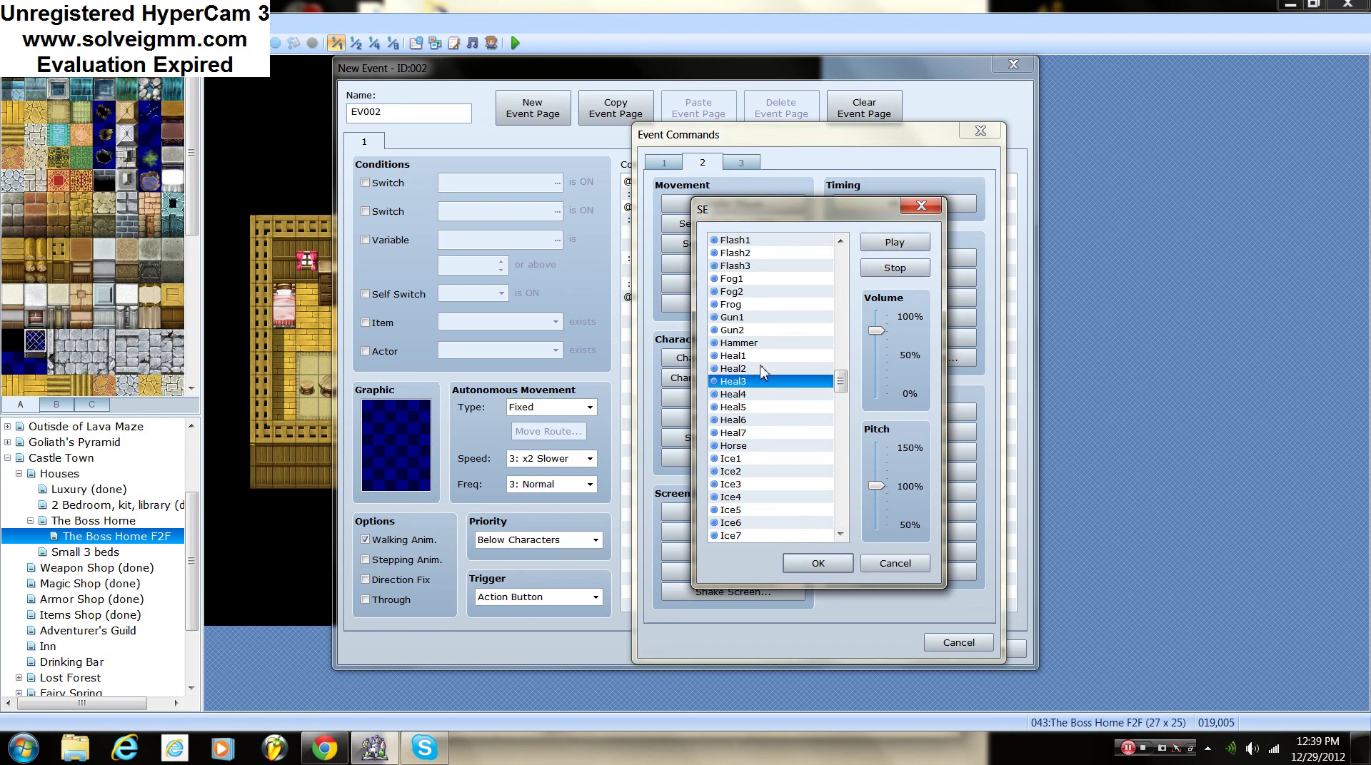
left_click(894, 242)
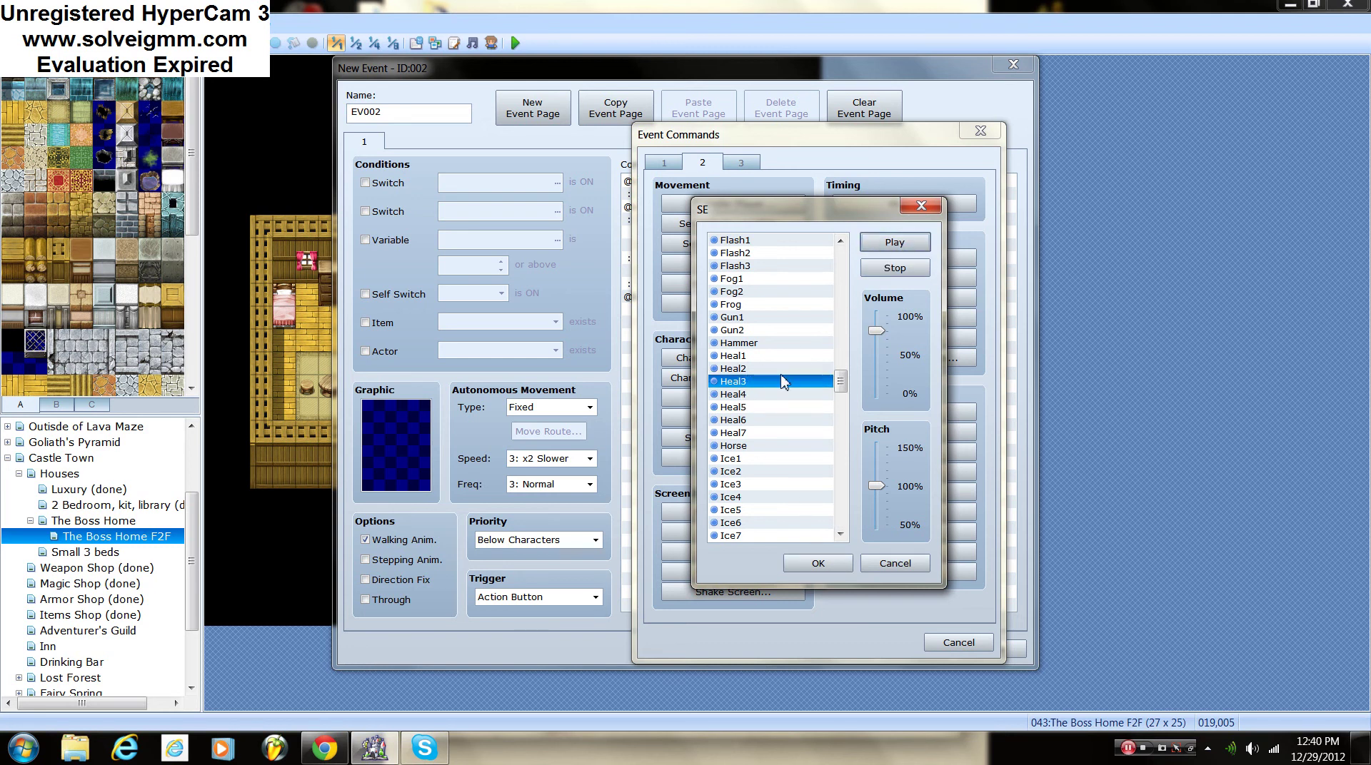
left_click(799, 564)
Step: Add Recover All with Fixed: Entire Party after the Heal3 sound in the Yes branch
right_click(716, 258)
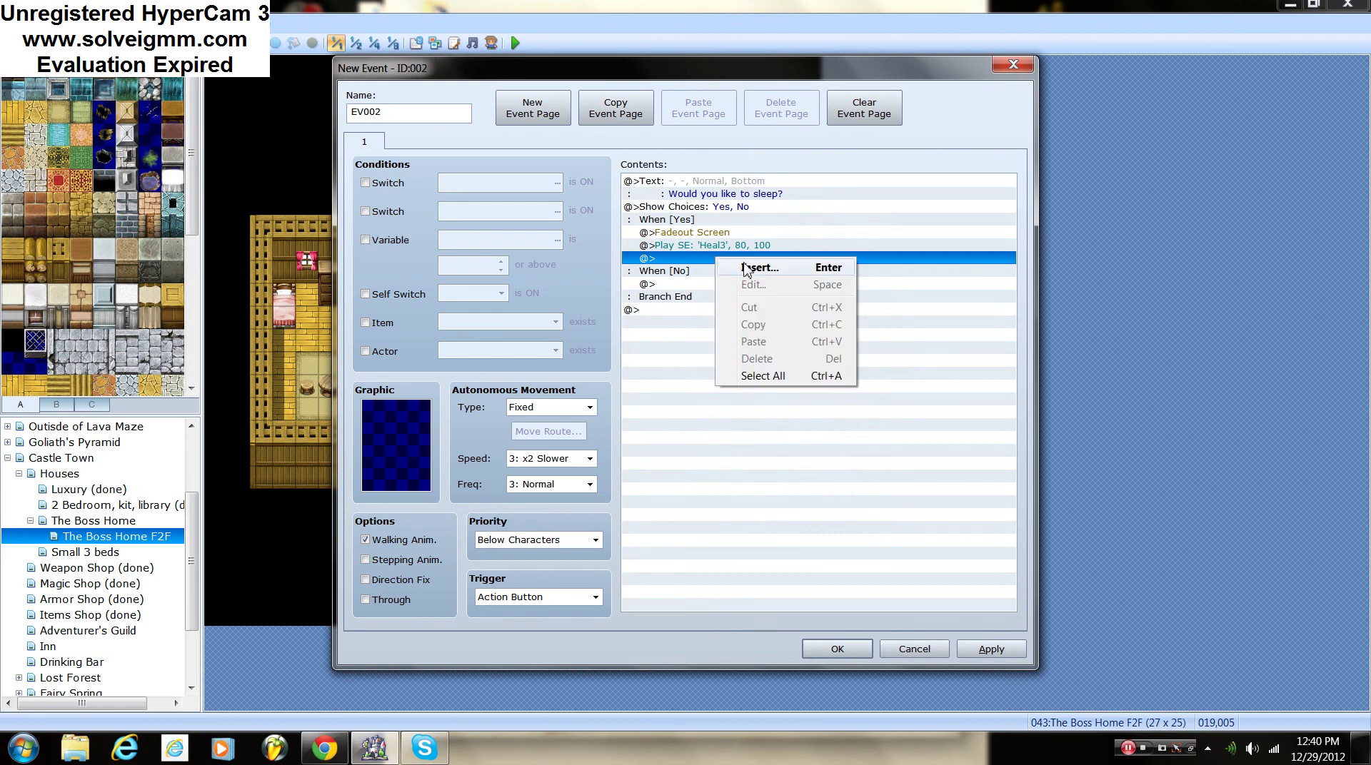
left_click(746, 268)
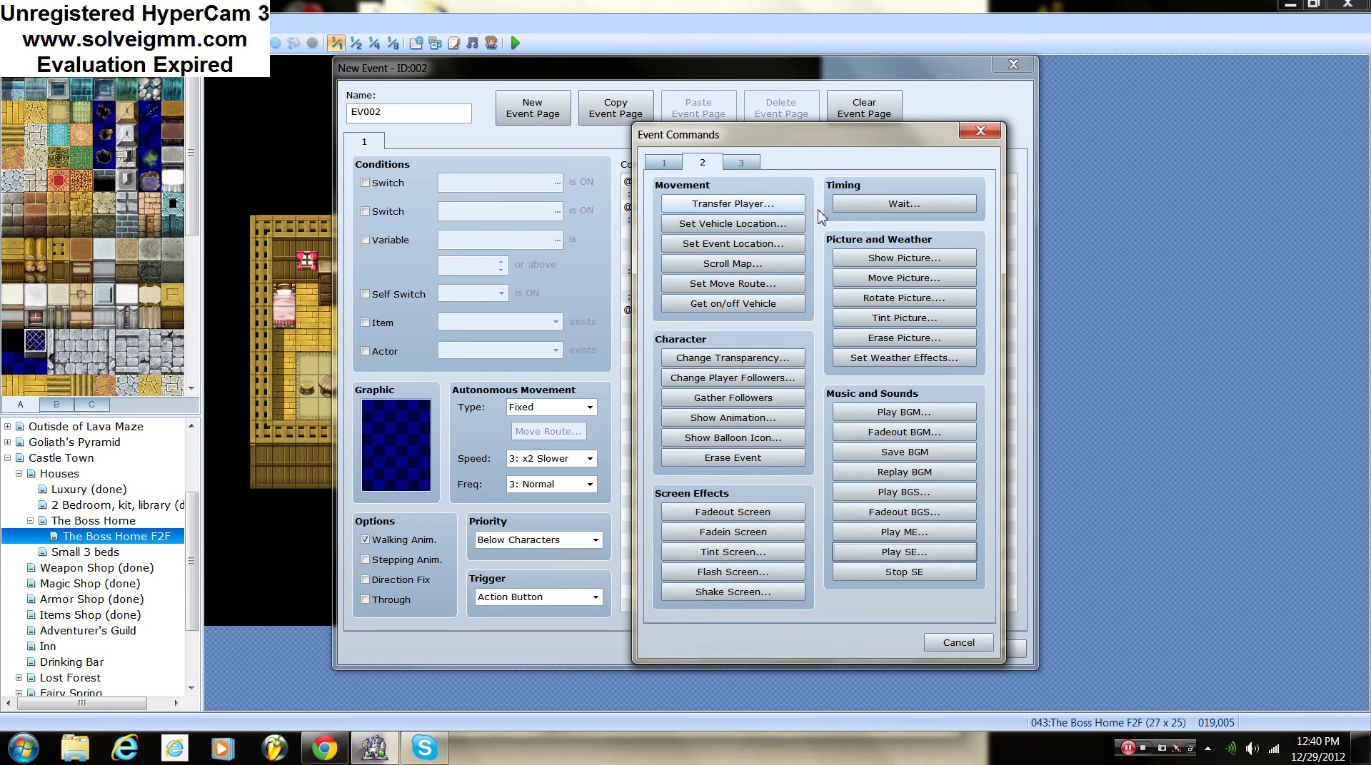
left_click(678, 168)
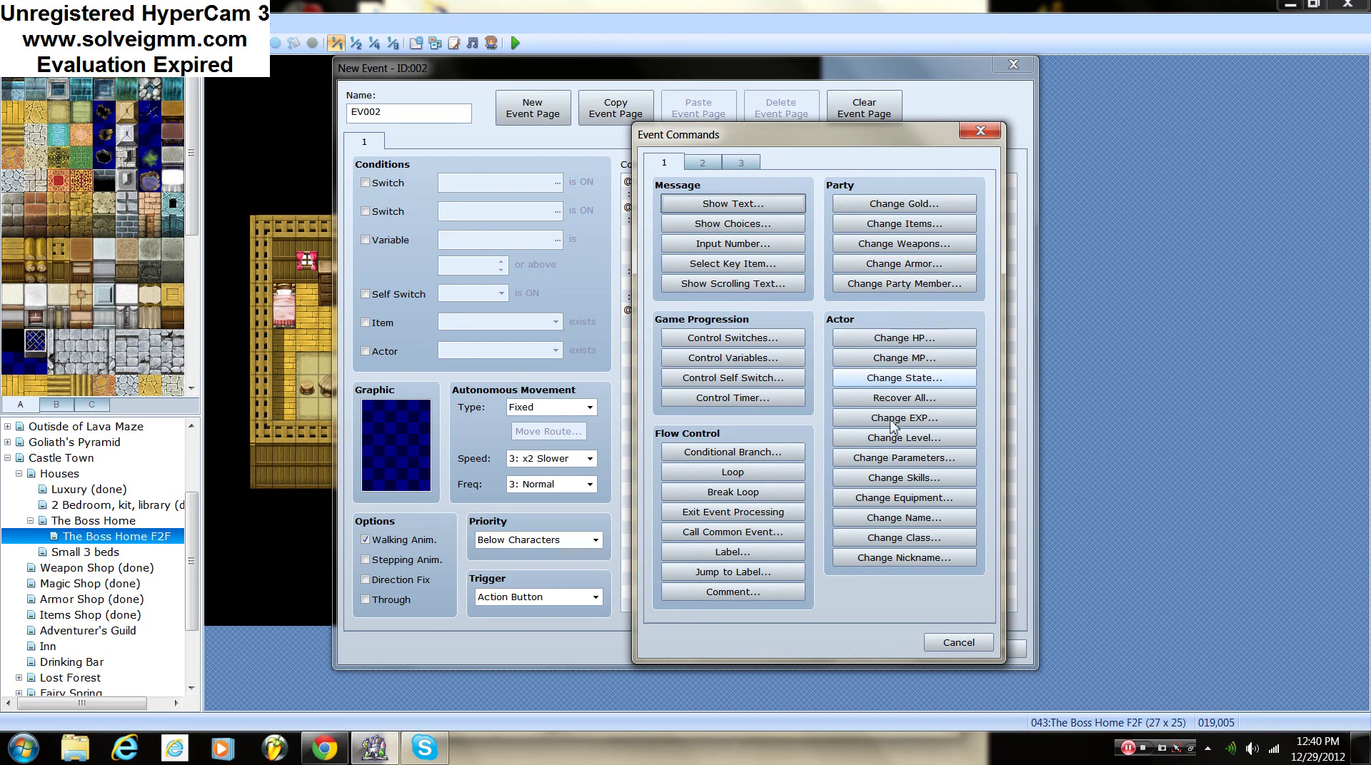
left_click(904, 398)
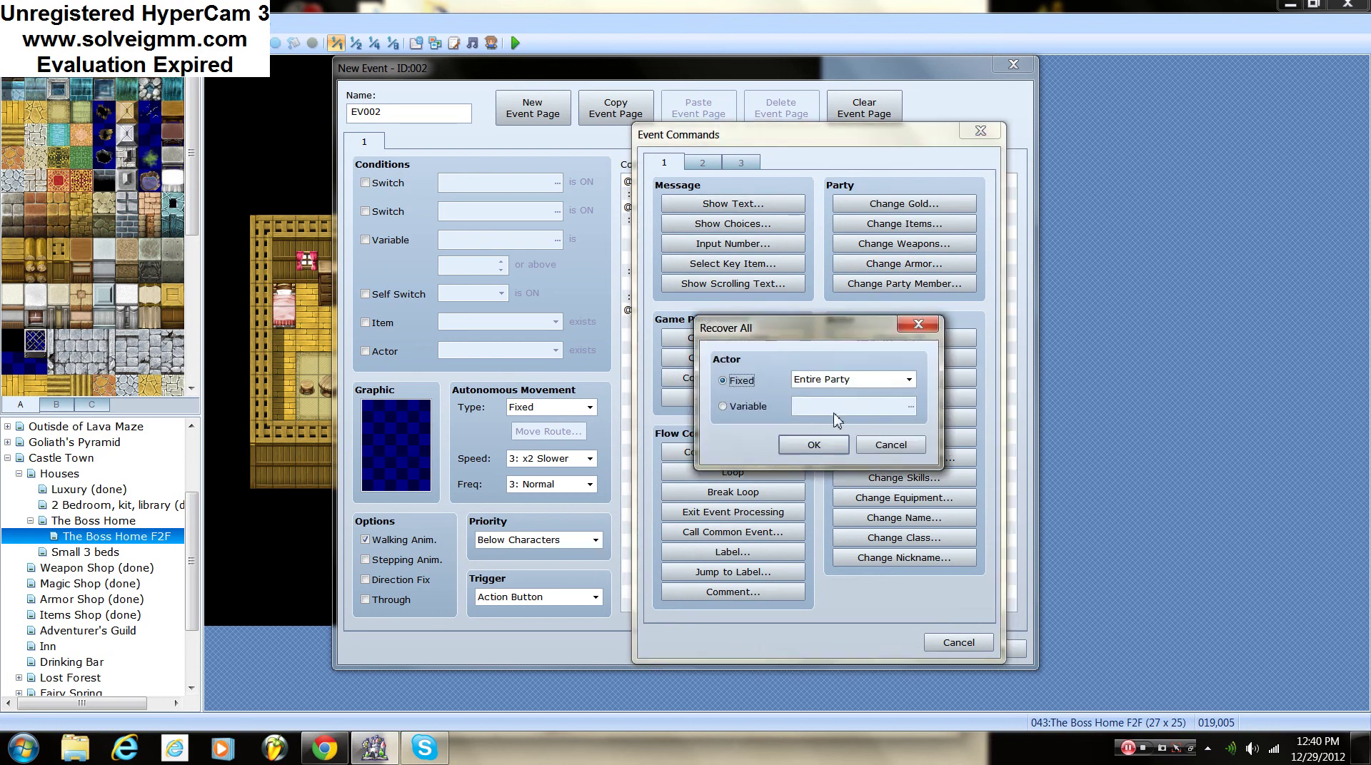
double_click(908, 379)
left_click(908, 380)
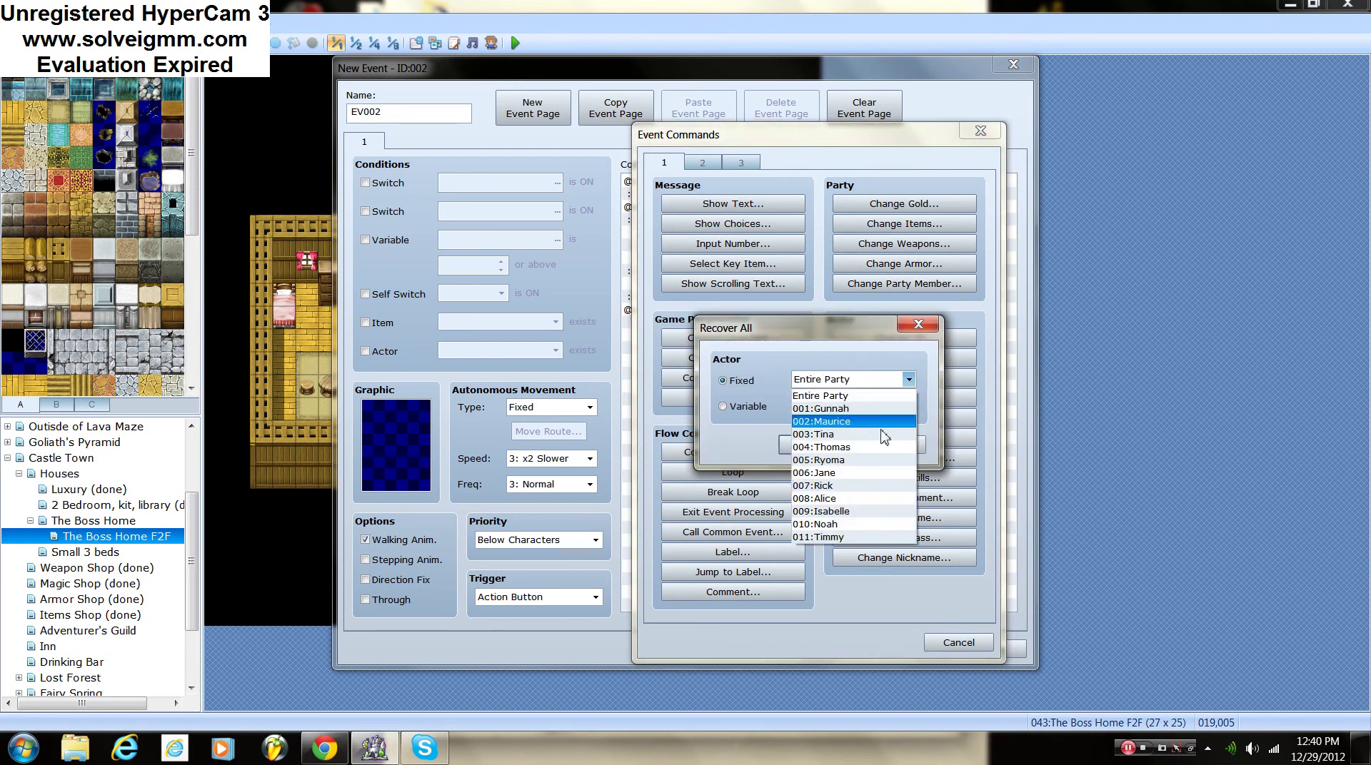
left_click(903, 396)
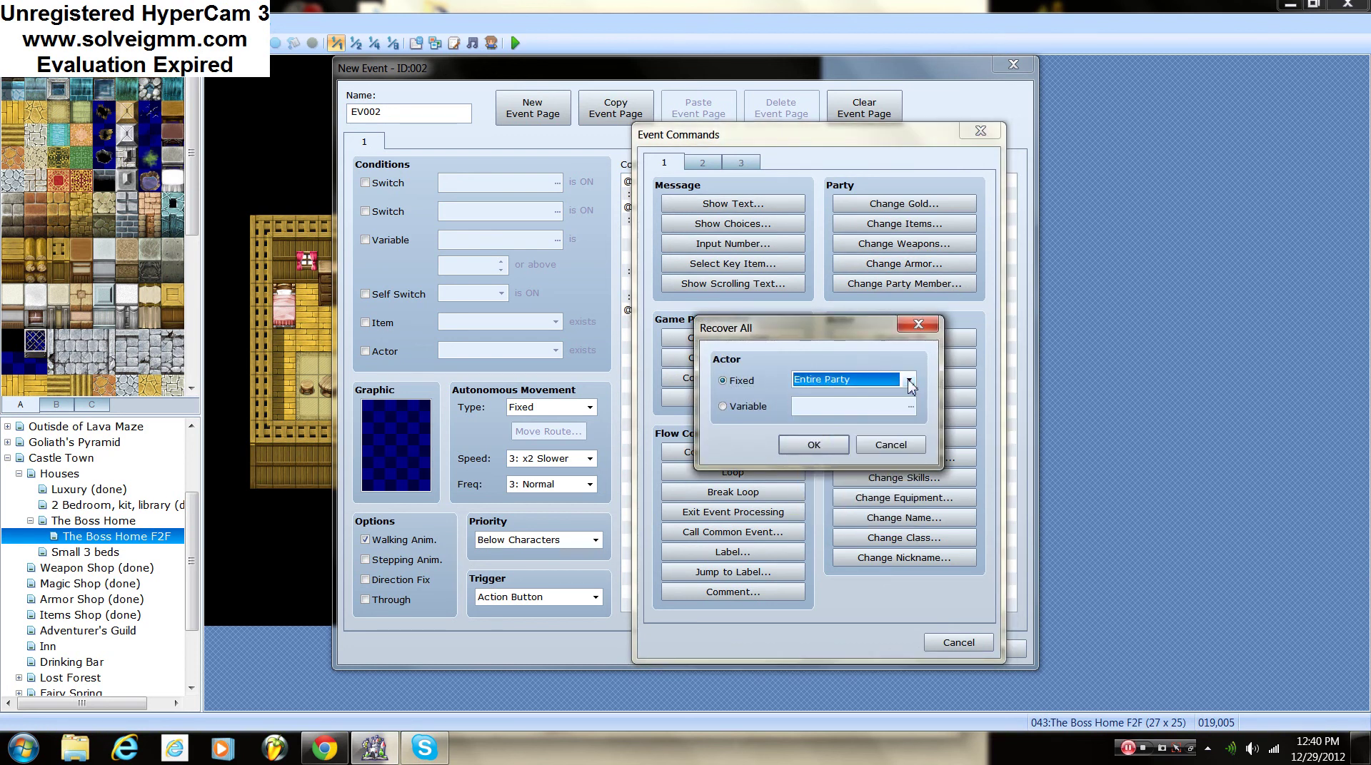
left_click(814, 445)
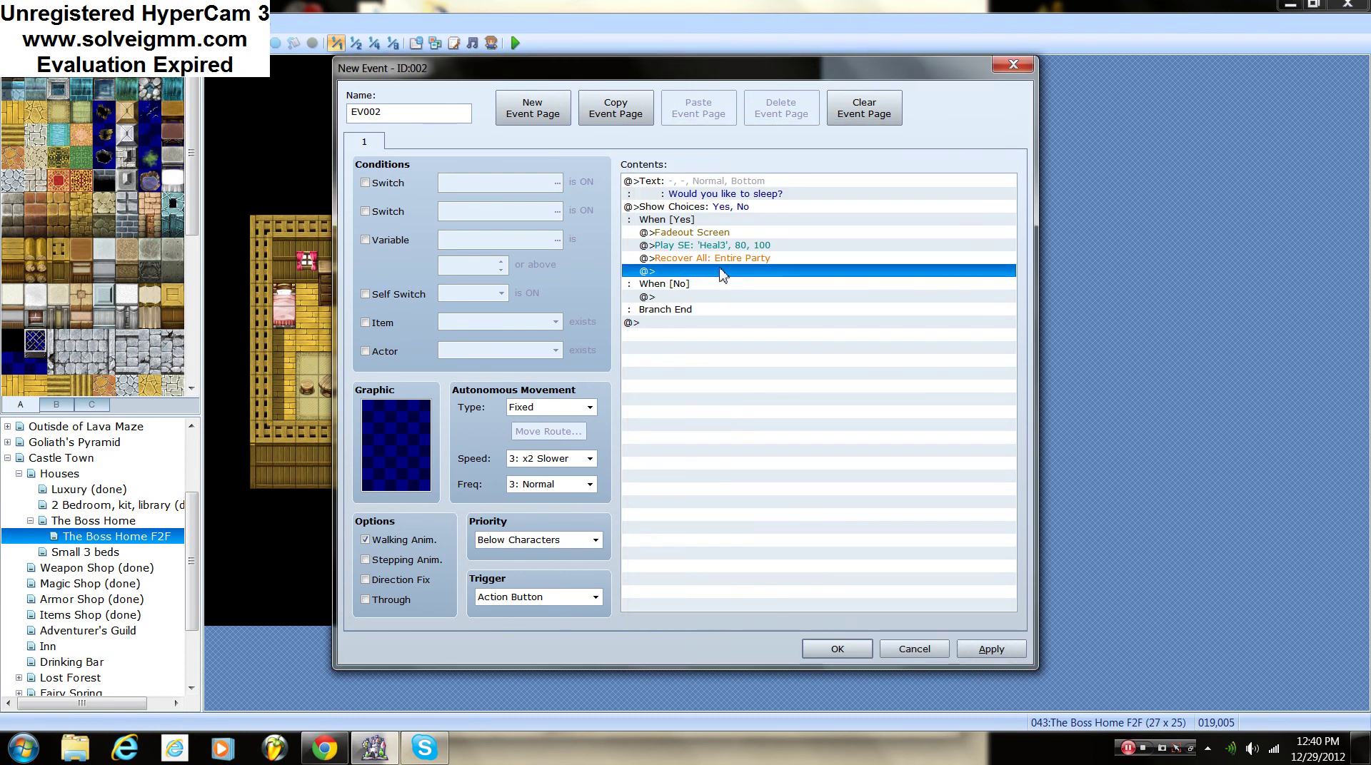
Step: Add a Fadein Screen after the recovery and apply the changes
right_click(689, 275)
left_click(711, 281)
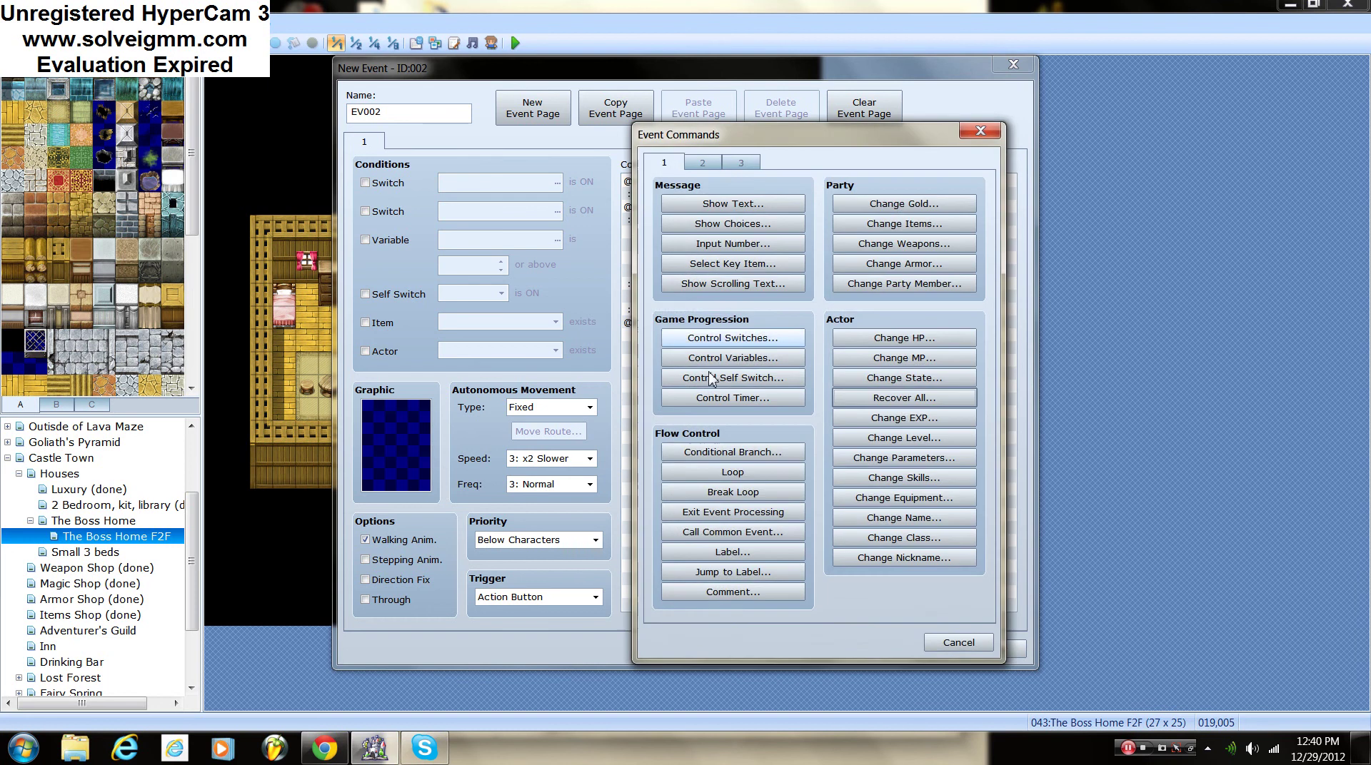
left_click(701, 164)
left_click(732, 532)
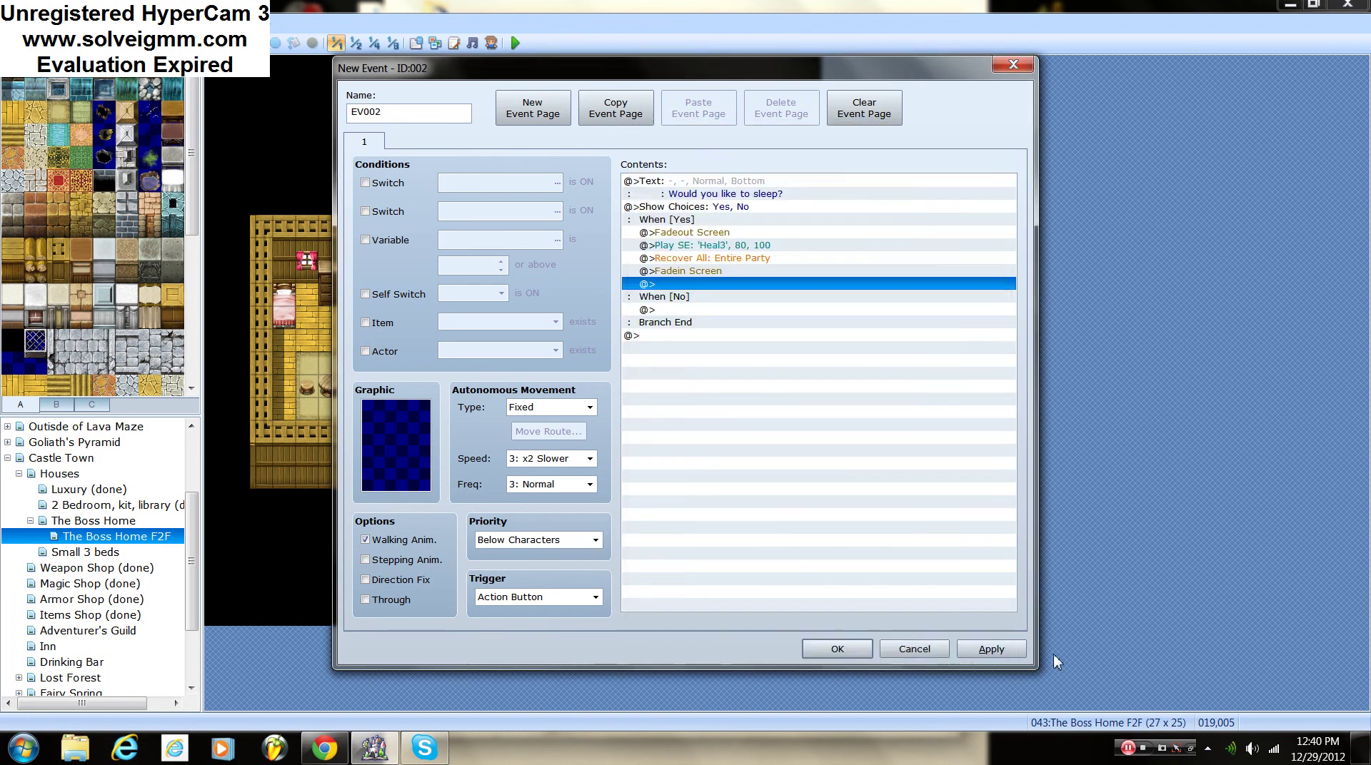
left_click(990, 648)
Step: Under When [No], show 'That bed sure looks comfy......' on a dim background, then save the event
left_click(692, 297)
left_click(689, 322)
left_click(716, 309)
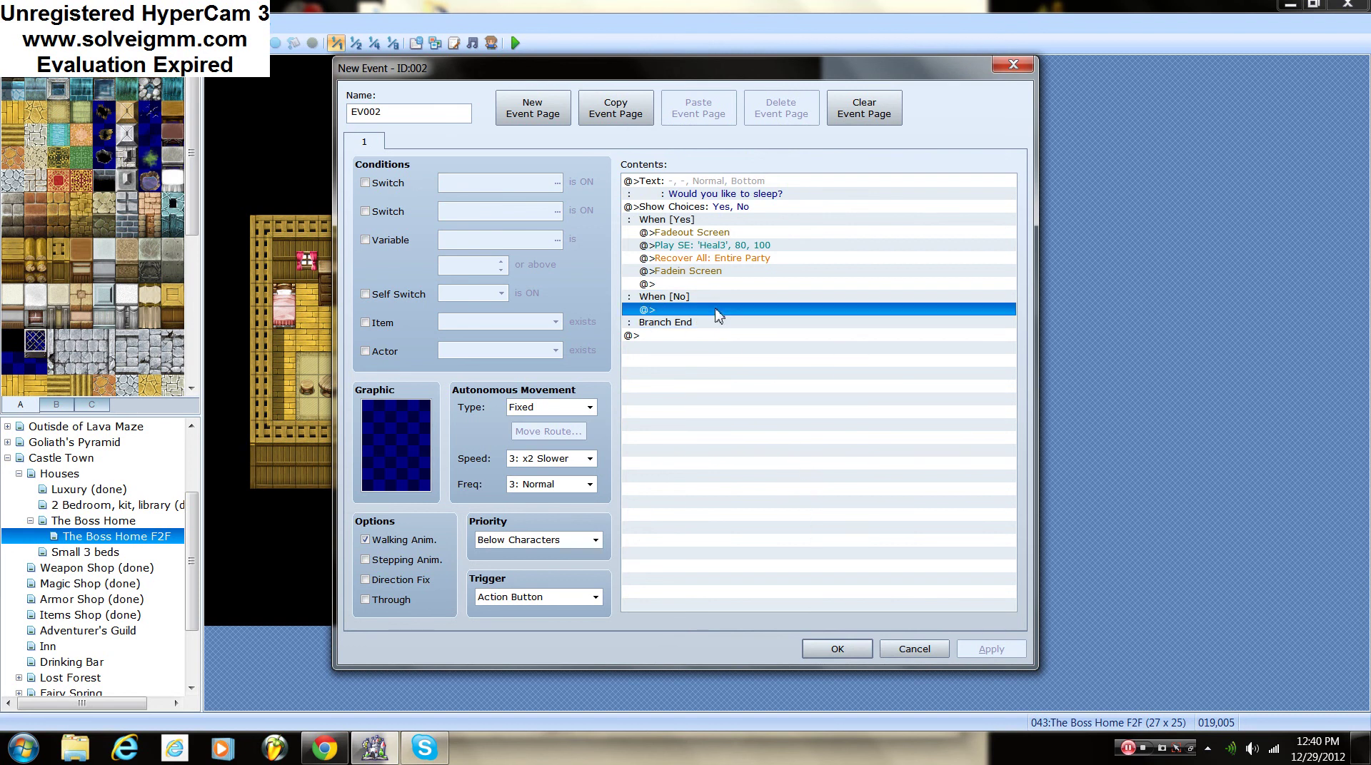
right_click(716, 309)
left_click(735, 314)
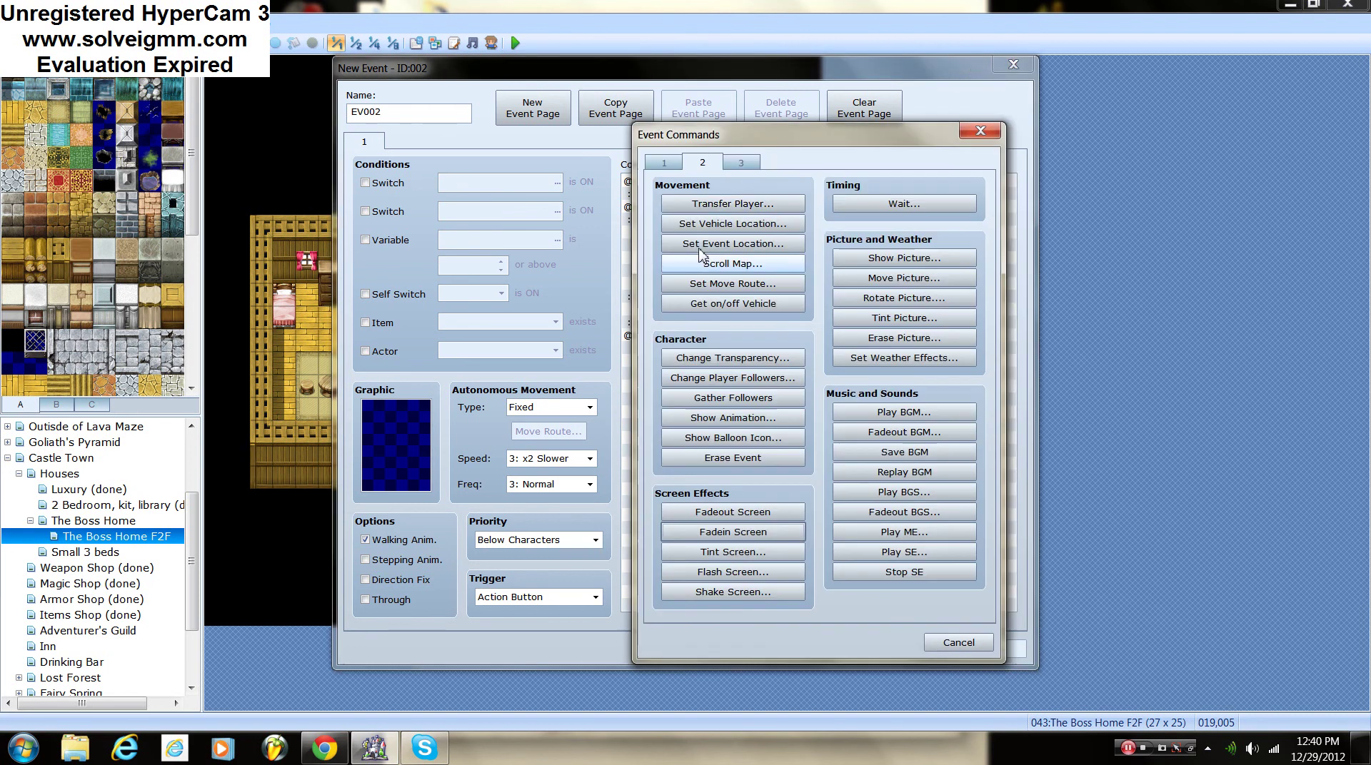
left_click(667, 163)
left_click(705, 205)
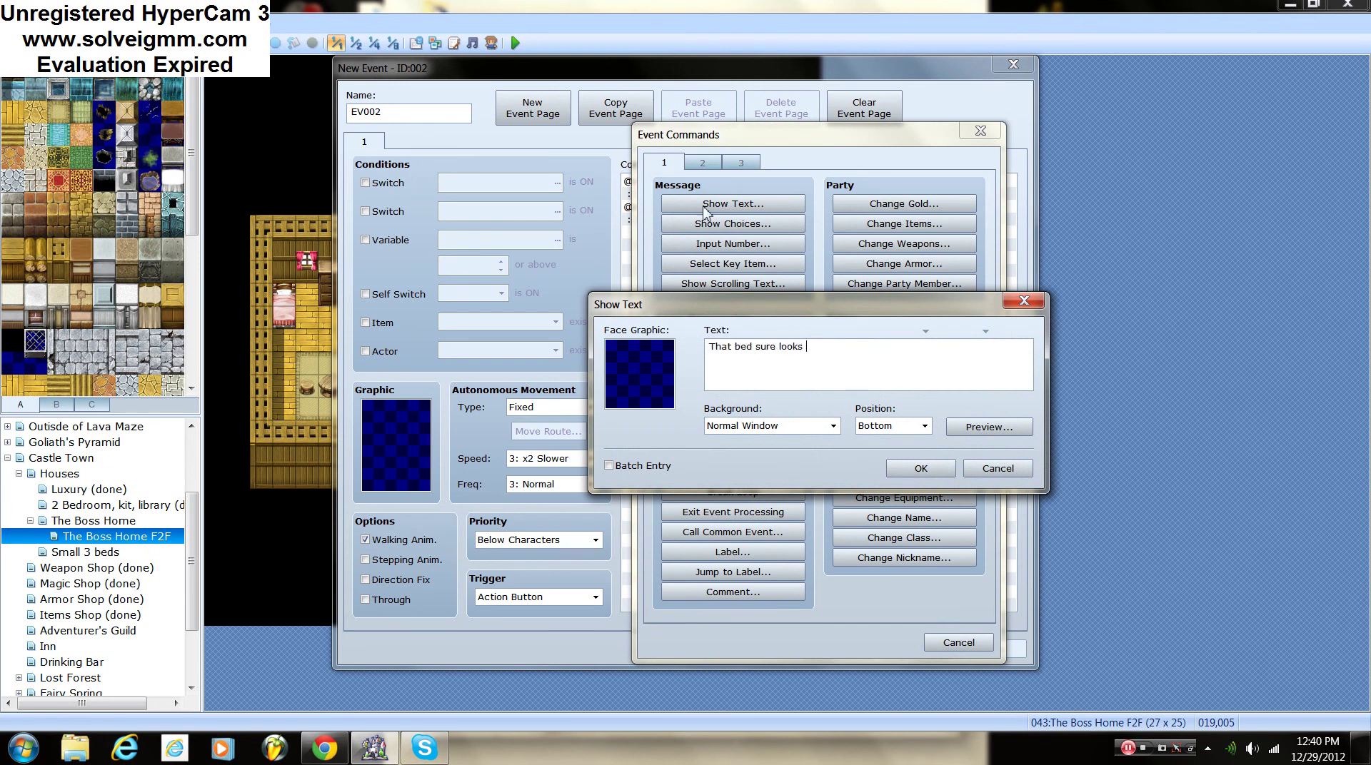
type("comfy./......")
left_click(832, 426)
left_click(757, 454)
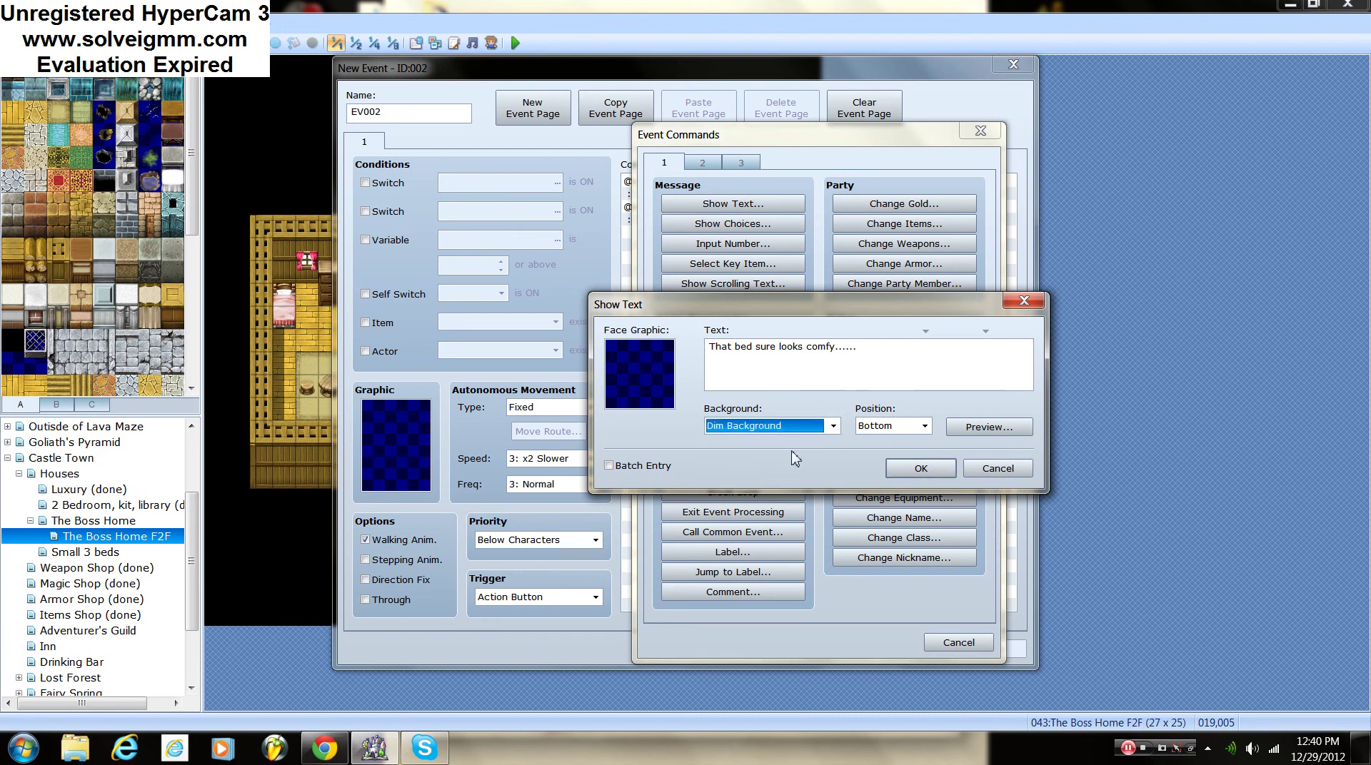
left_click(917, 469)
left_click(977, 646)
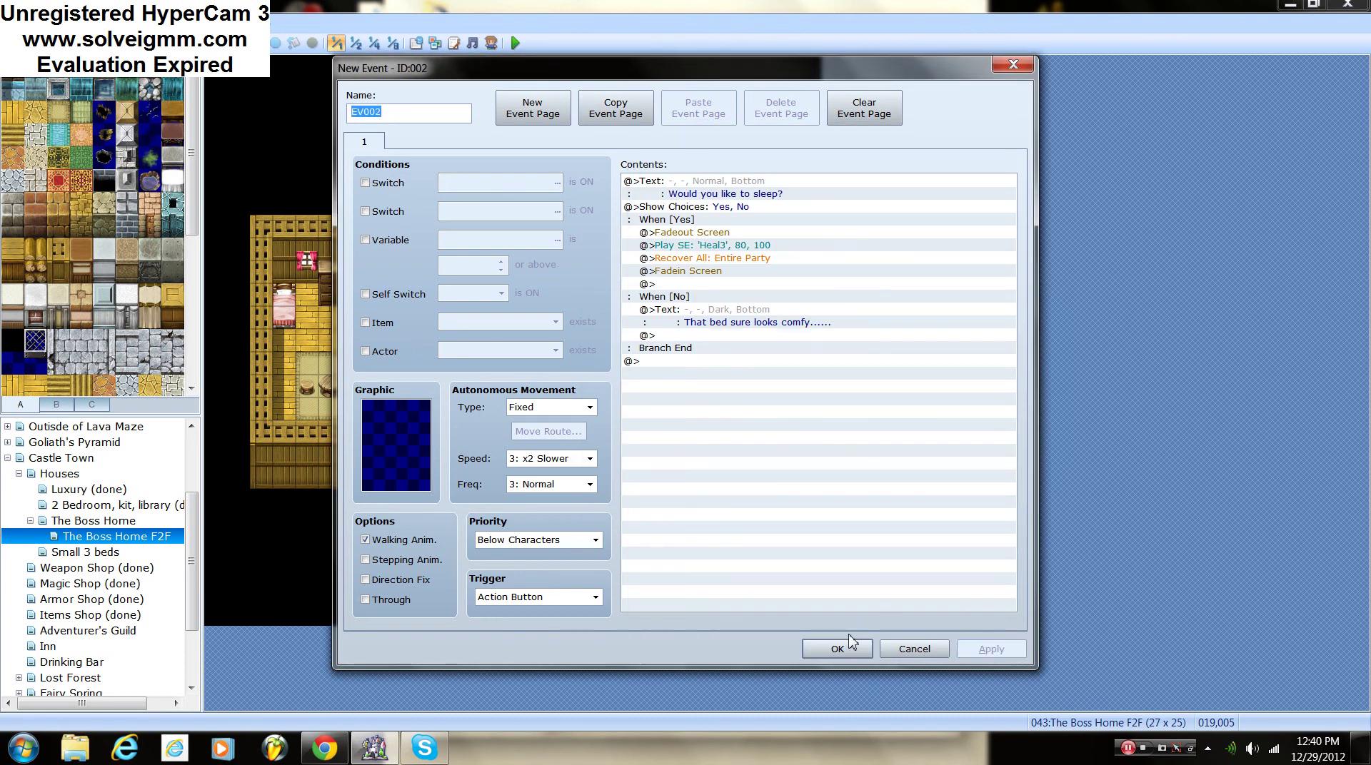
left_click(836, 647)
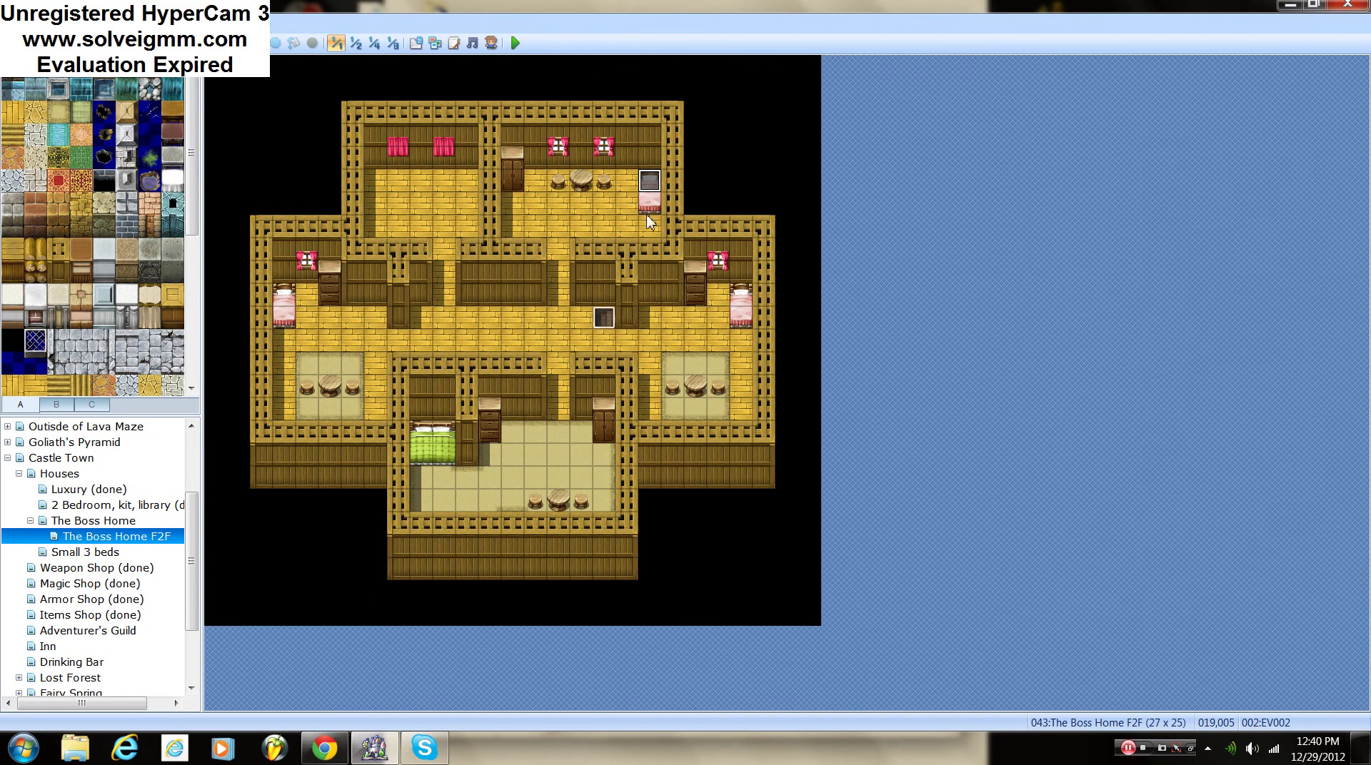
Step: Paste the sleep event onto every pink and green bed tile of The Boss Home F2F
left_click(744, 294)
key("ctrl+v")
left_click(444, 454)
key("ctrl+v")
left_click(421, 455)
key("ctrl+v")
left_click(285, 295)
key("ctrl+v")
left_click(284, 318)
key("ctrl+v")
left_click(648, 204)
key("ctrl+v")
left_click(741, 318)
key("ctrl+v")
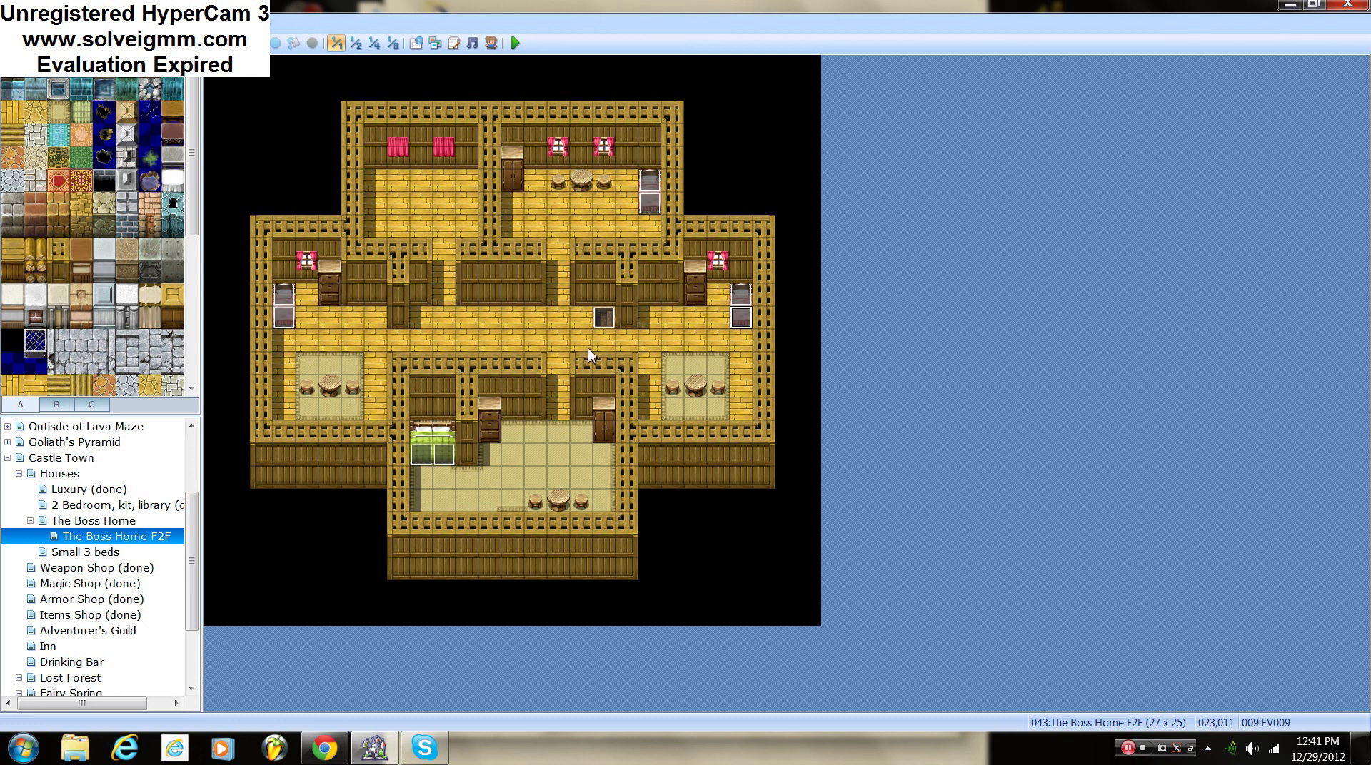
Step: Paste the sleep event onto the three beds of the Small 3 beds map
left_click(77, 551)
left_click(284, 226)
key("ctrl+v")
left_click(314, 233)
key("ctrl+v")
left_click(330, 228)
key("ctrl+v")
Step: On the 2 Bedroom, kit, library map, paste the sleep event onto the pink bed
left_click(100, 521)
left_click(100, 505)
left_click(604, 203)
key("ctrl+v")
left_click(627, 203)
Step: Finish the 2 Bedroom bed and paste the sleep event onto both Luxury pink beds
key("ctrl+v")
left_click(81, 491)
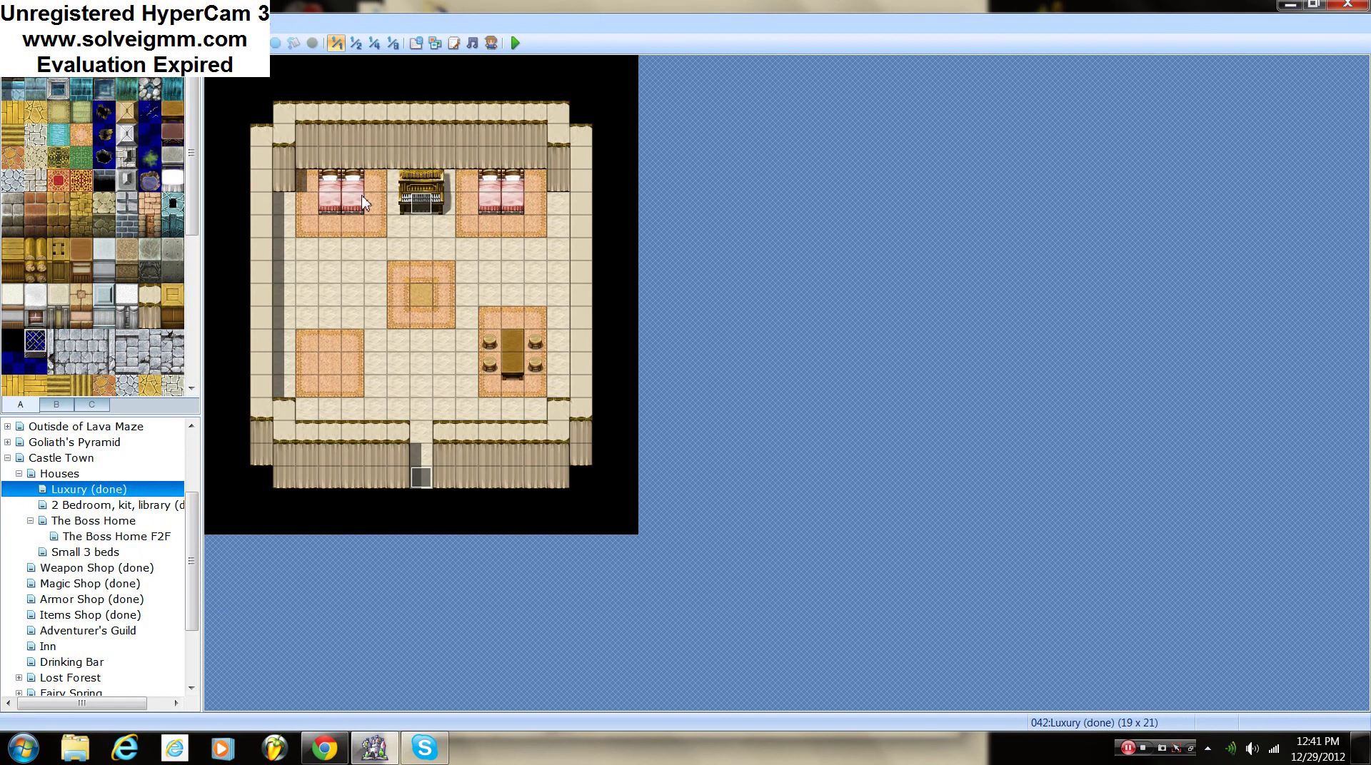
left_click(330, 203)
key("ctrl+v")
left_click(352, 203)
key("ctrl+v")
left_click(488, 205)
key("ctrl+v")
left_click(513, 203)
key("ctrl+v")
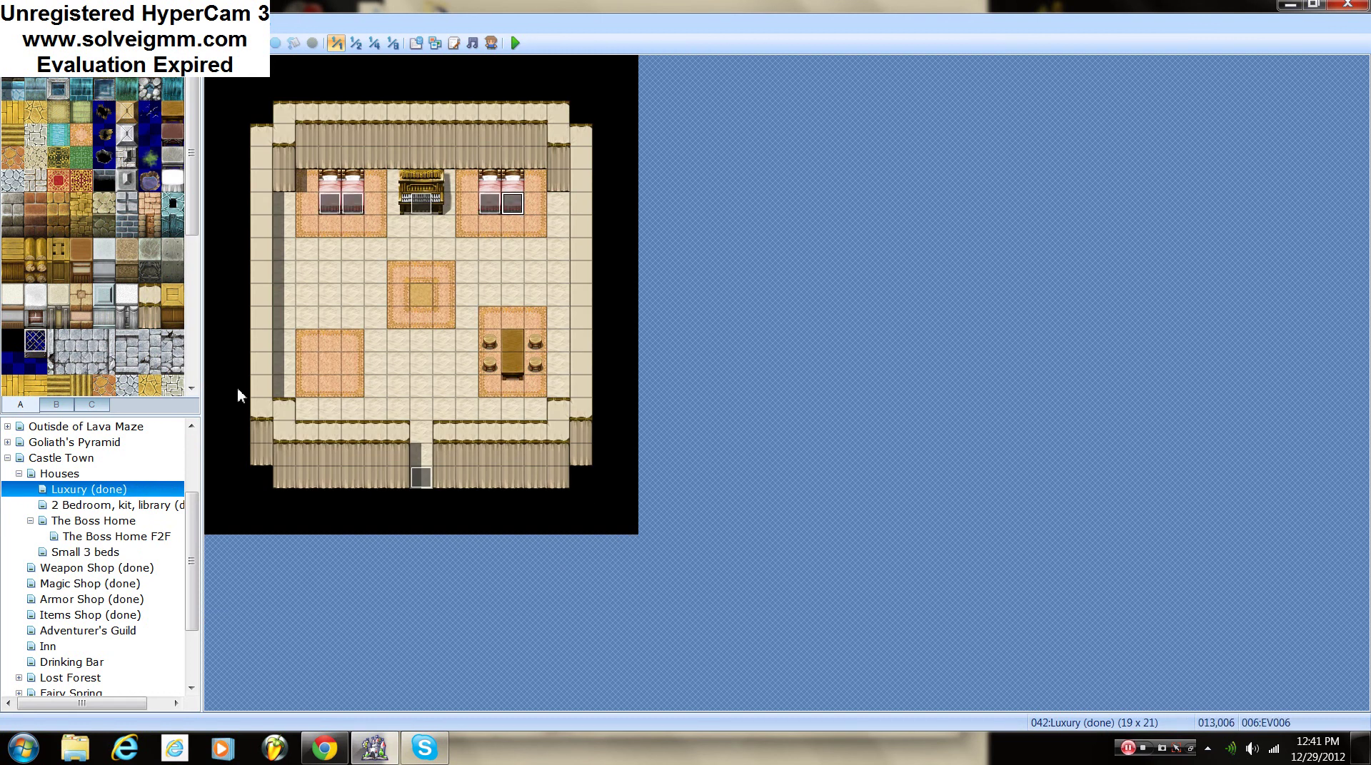
Step: Open the House Music Changer event and review its message and music choices
double_click(423, 205)
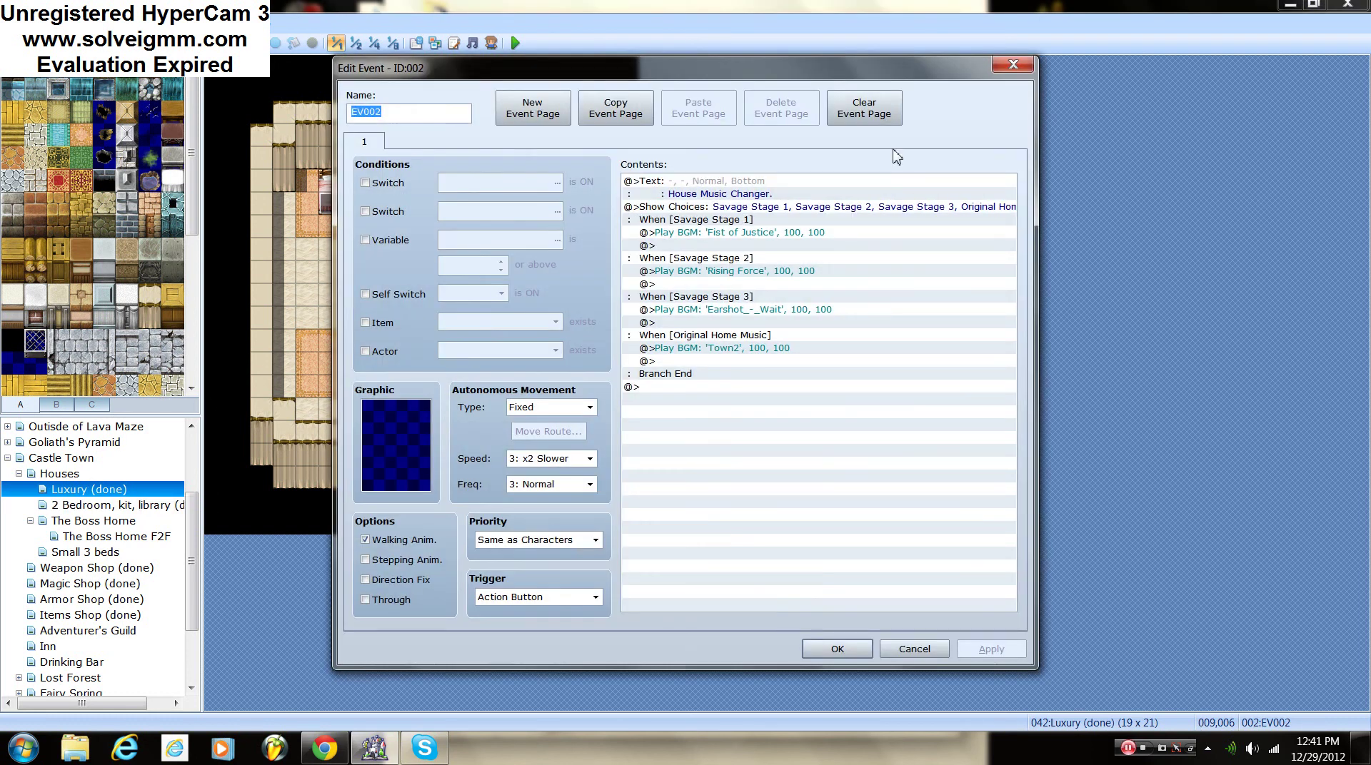
left_click_drag(845, 72, 1094, 155)
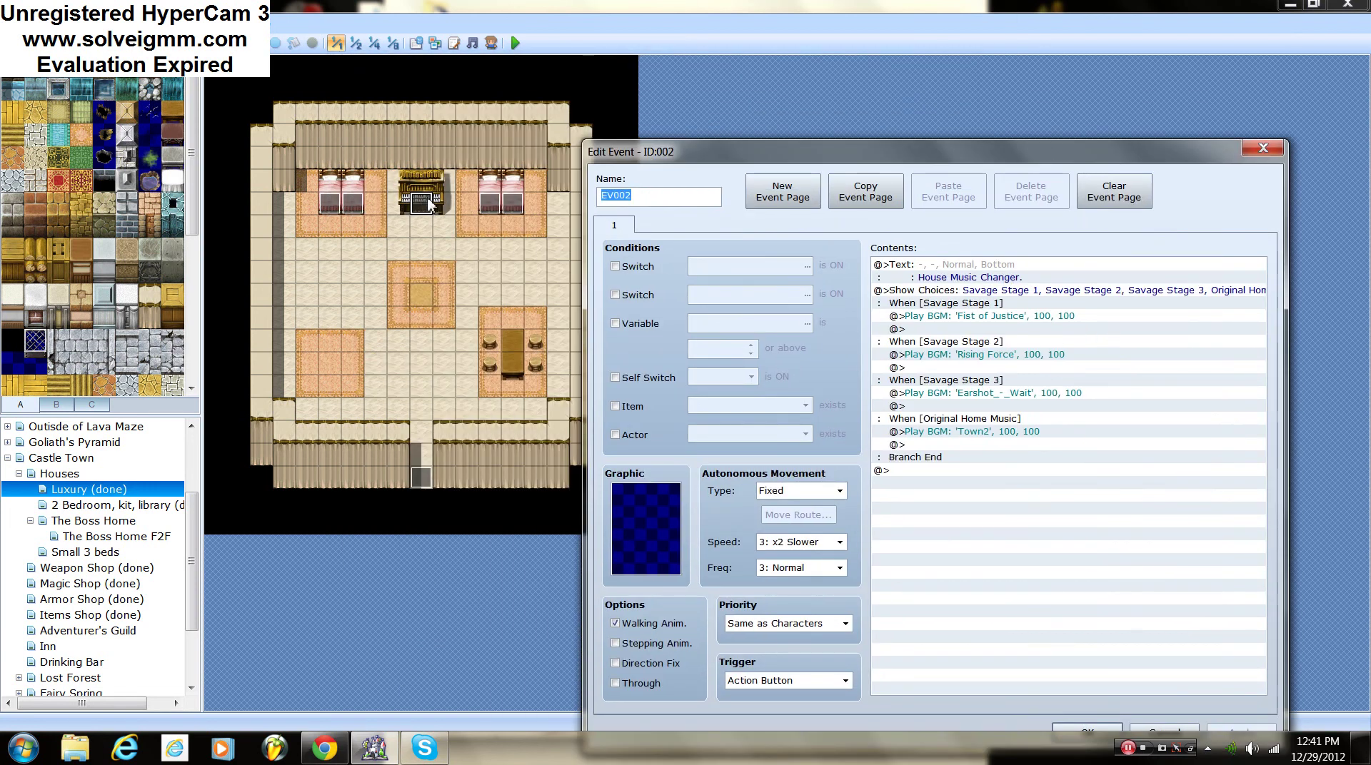
left_click(978, 272)
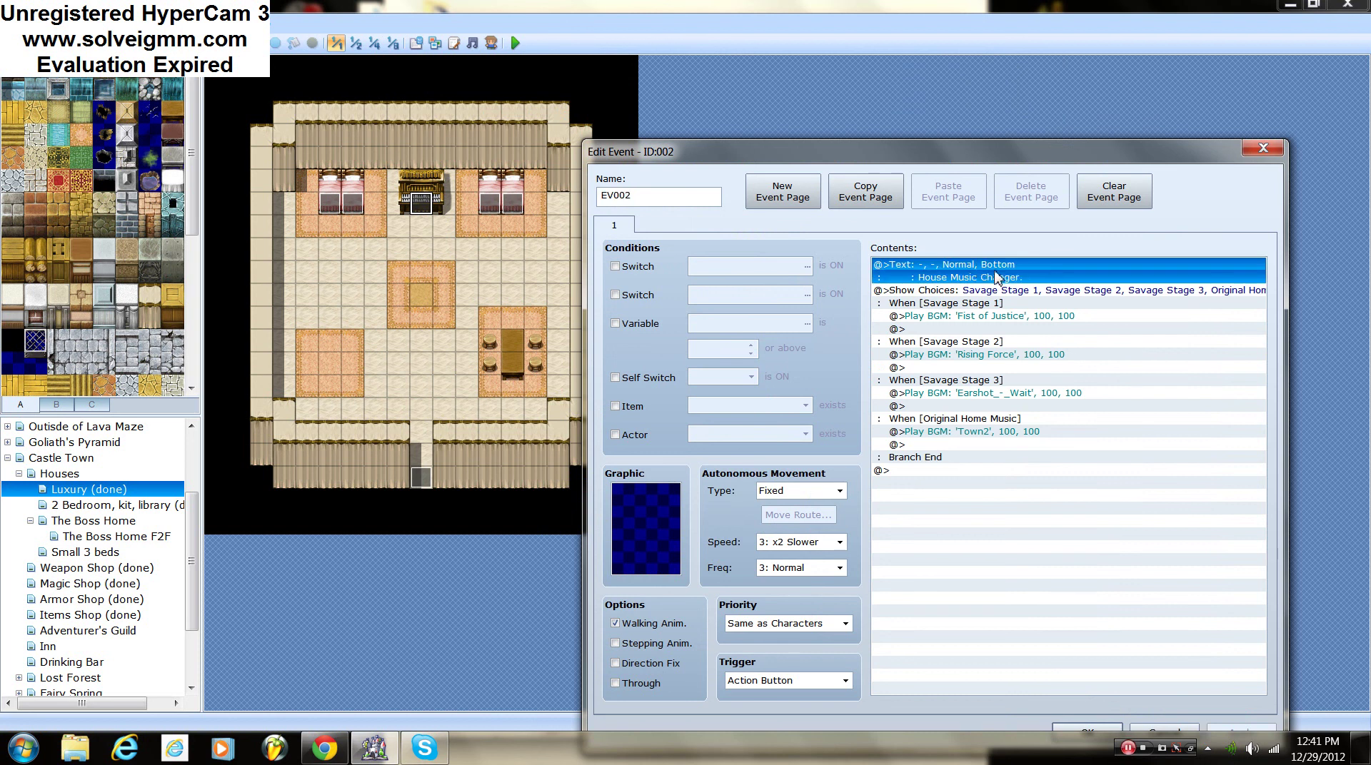
left_click(955, 304)
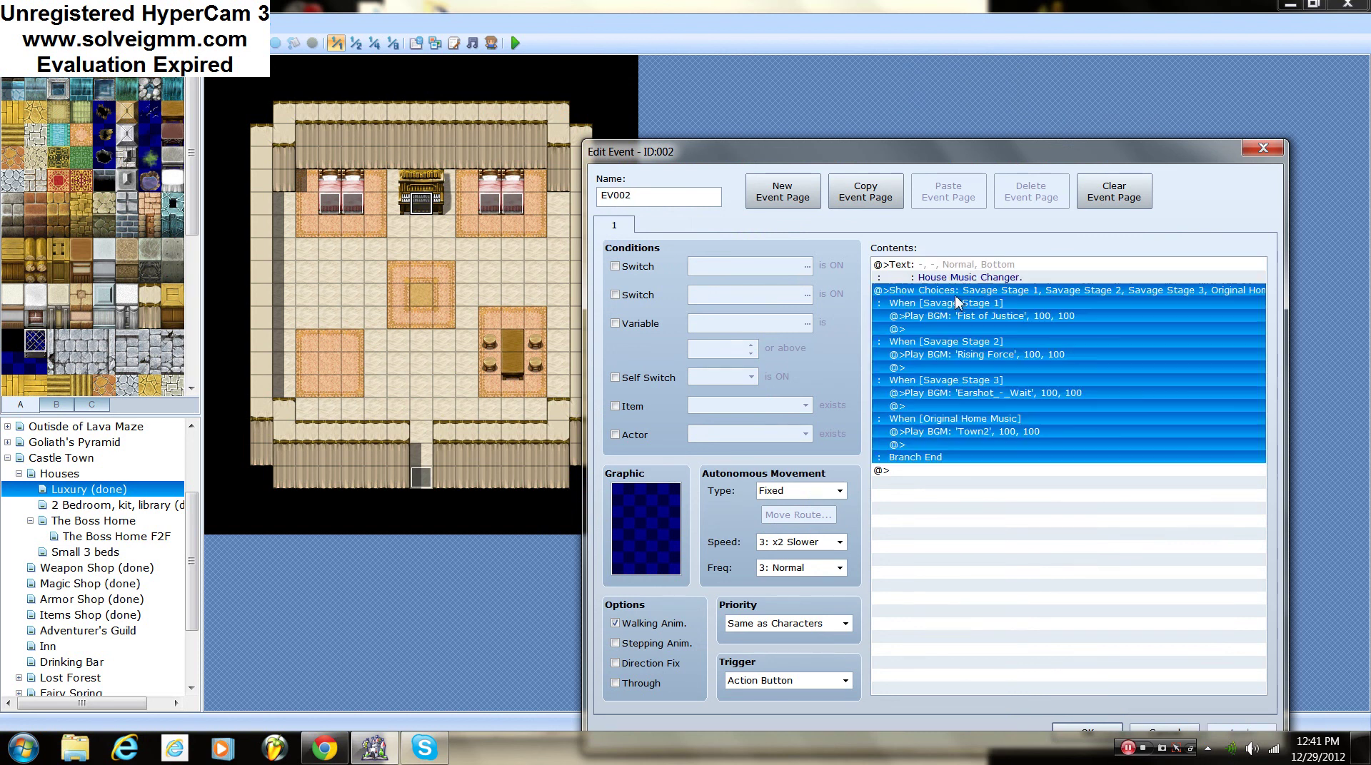
left_click(988, 306, "ctrl")
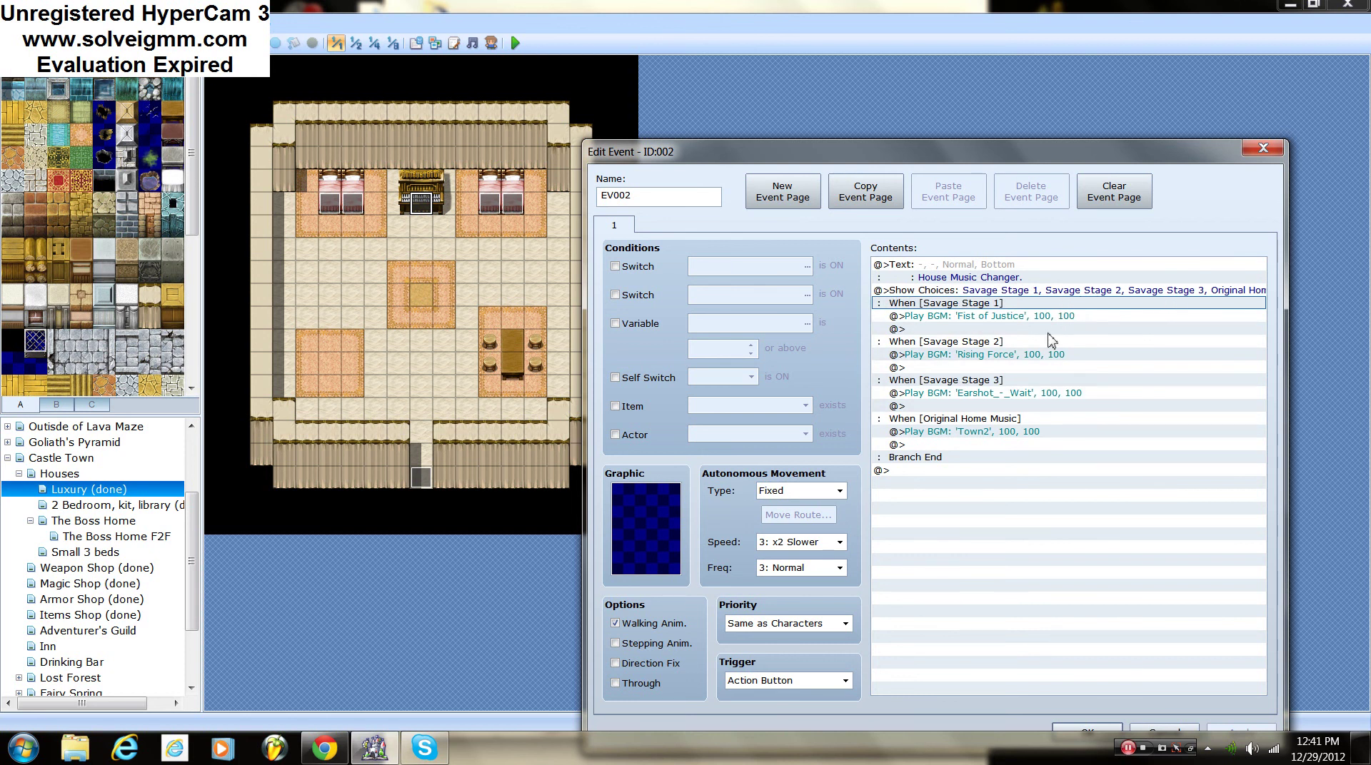
Step: Review the Fist of Justice and Rising Force music commands, backing out without adding anything
left_click(958, 318)
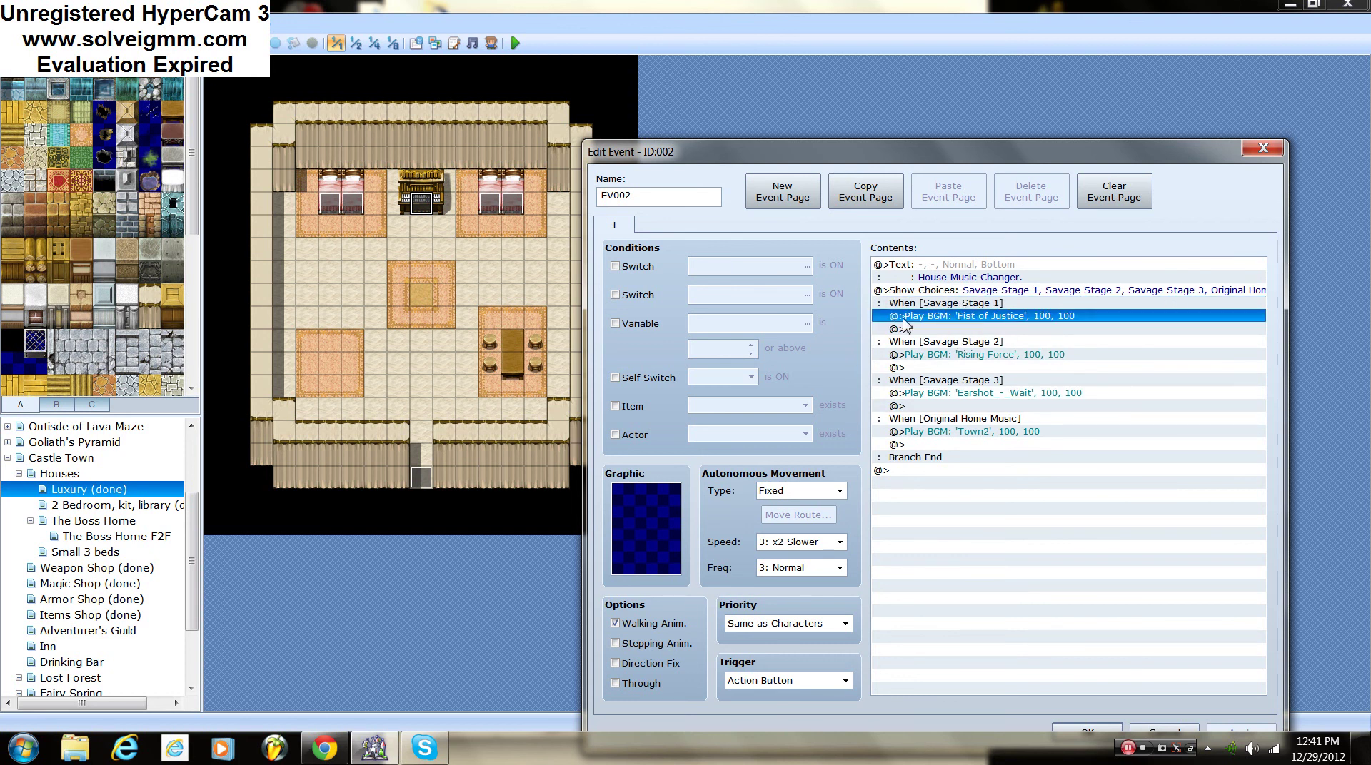
left_click(917, 304)
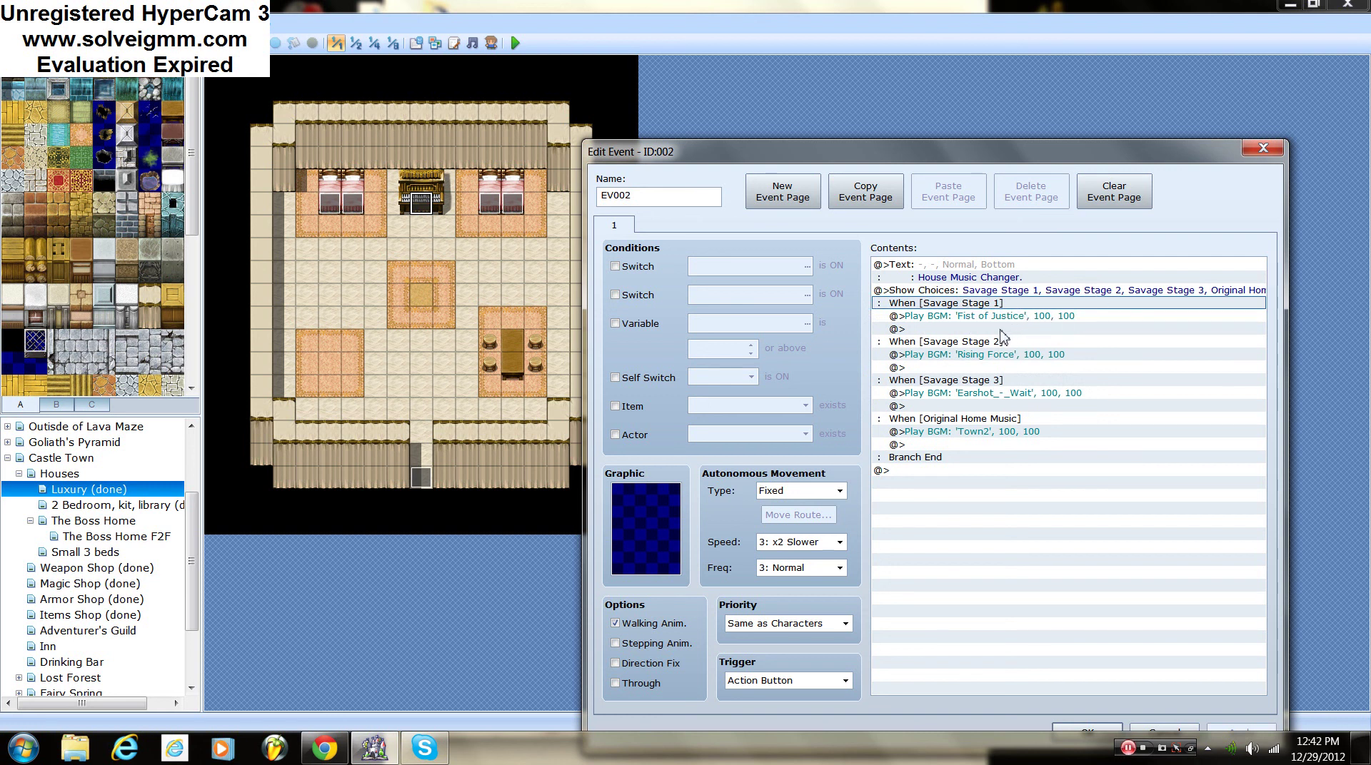
left_click(949, 317)
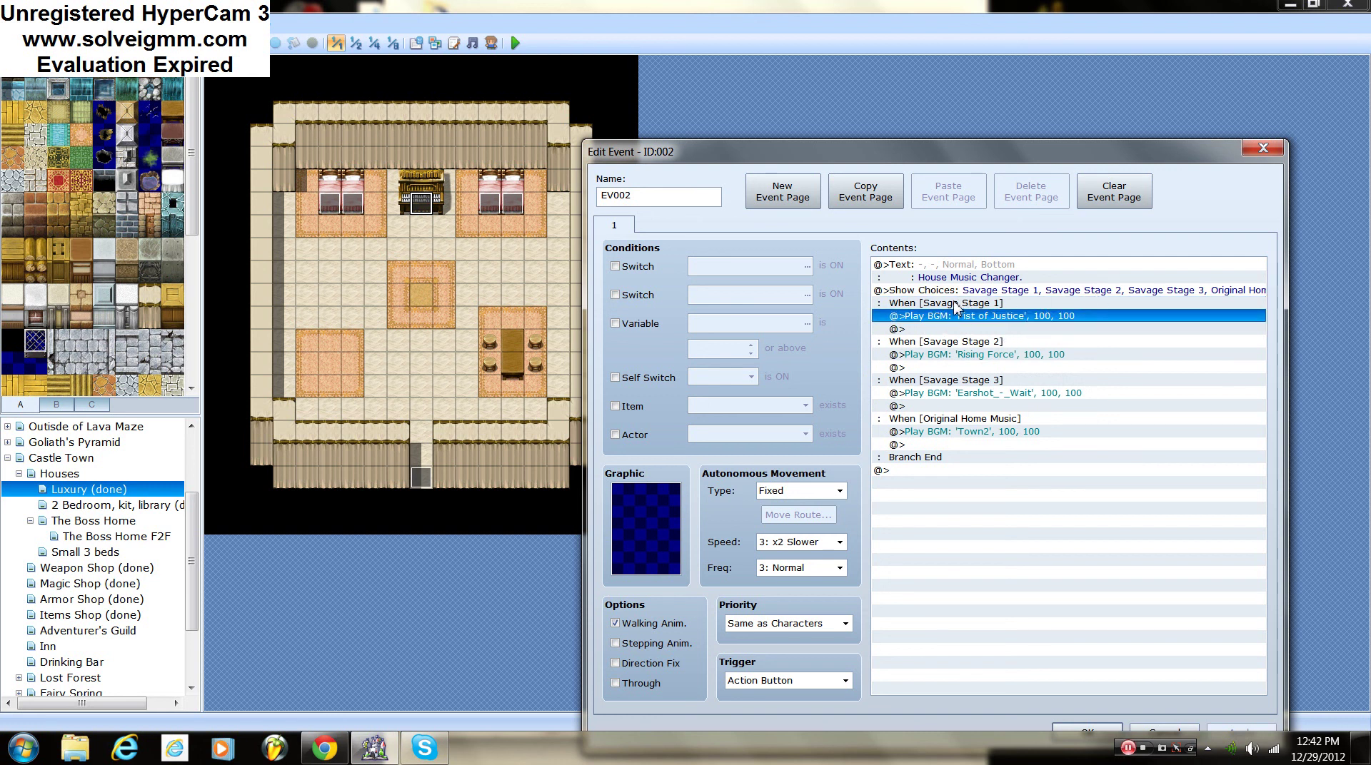
right_click(950, 319)
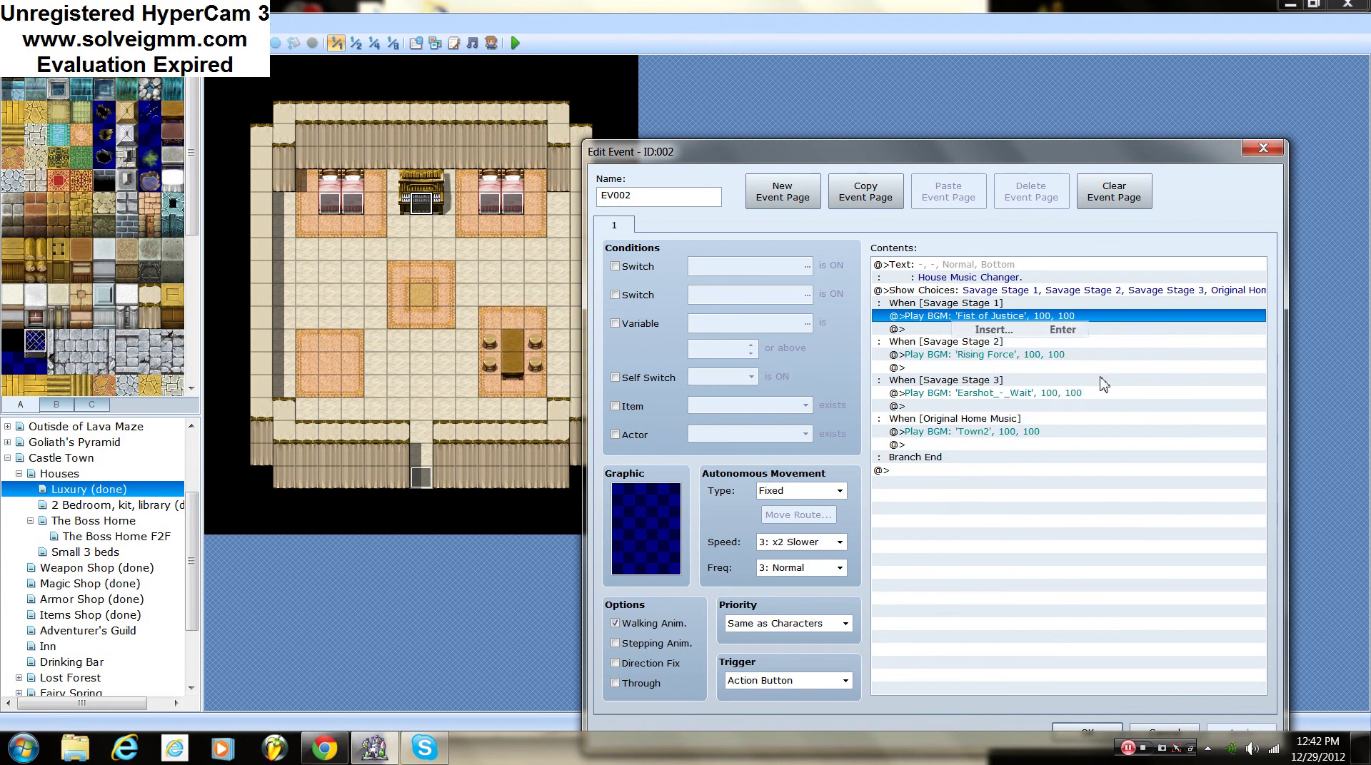
left_click(986, 330)
left_click(950, 233)
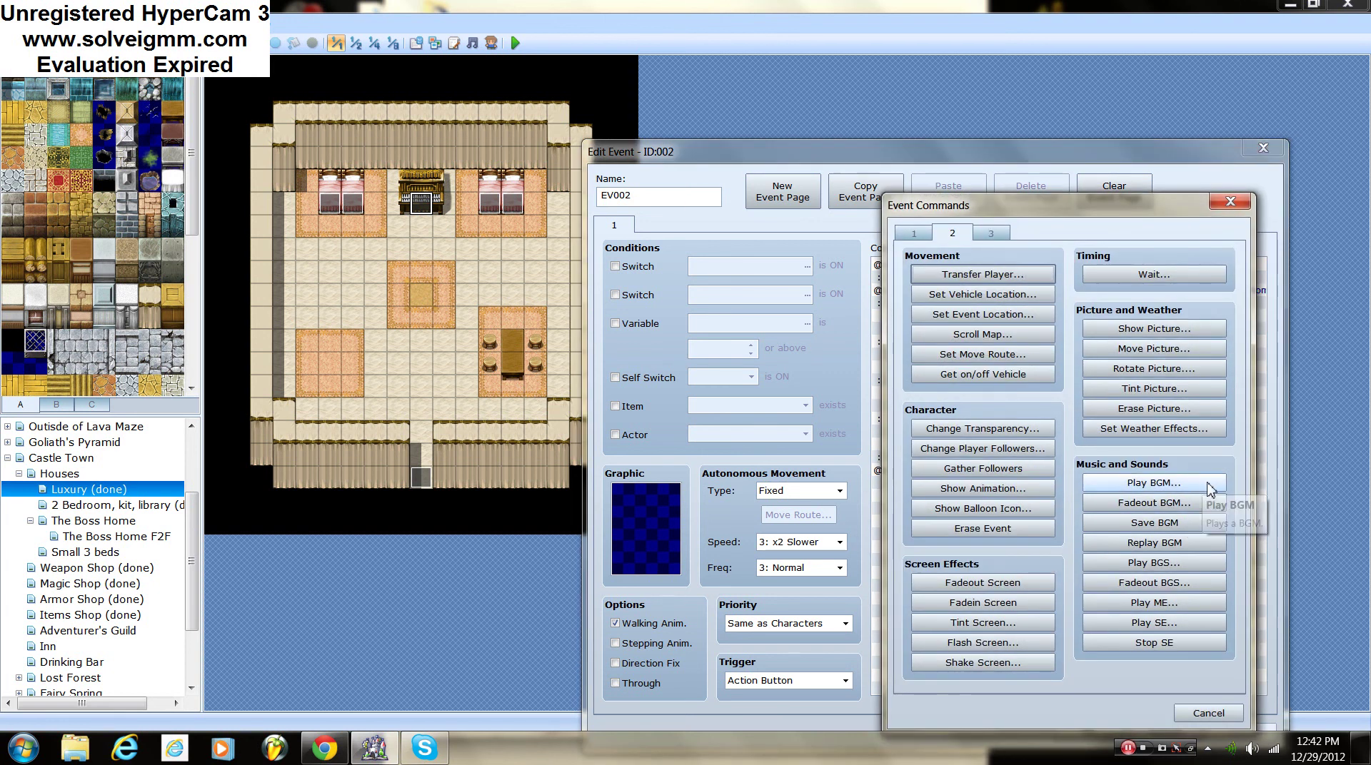
left_click(1209, 717)
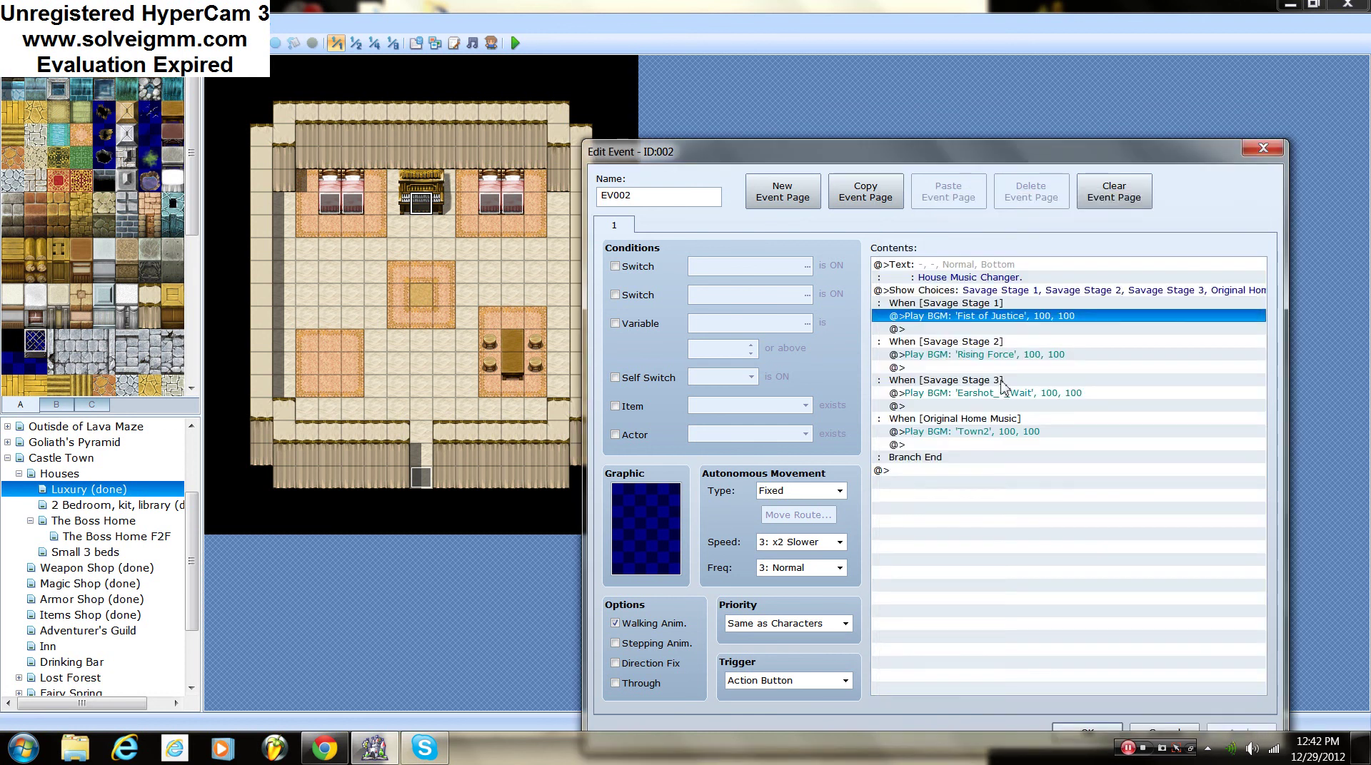
left_click(954, 369)
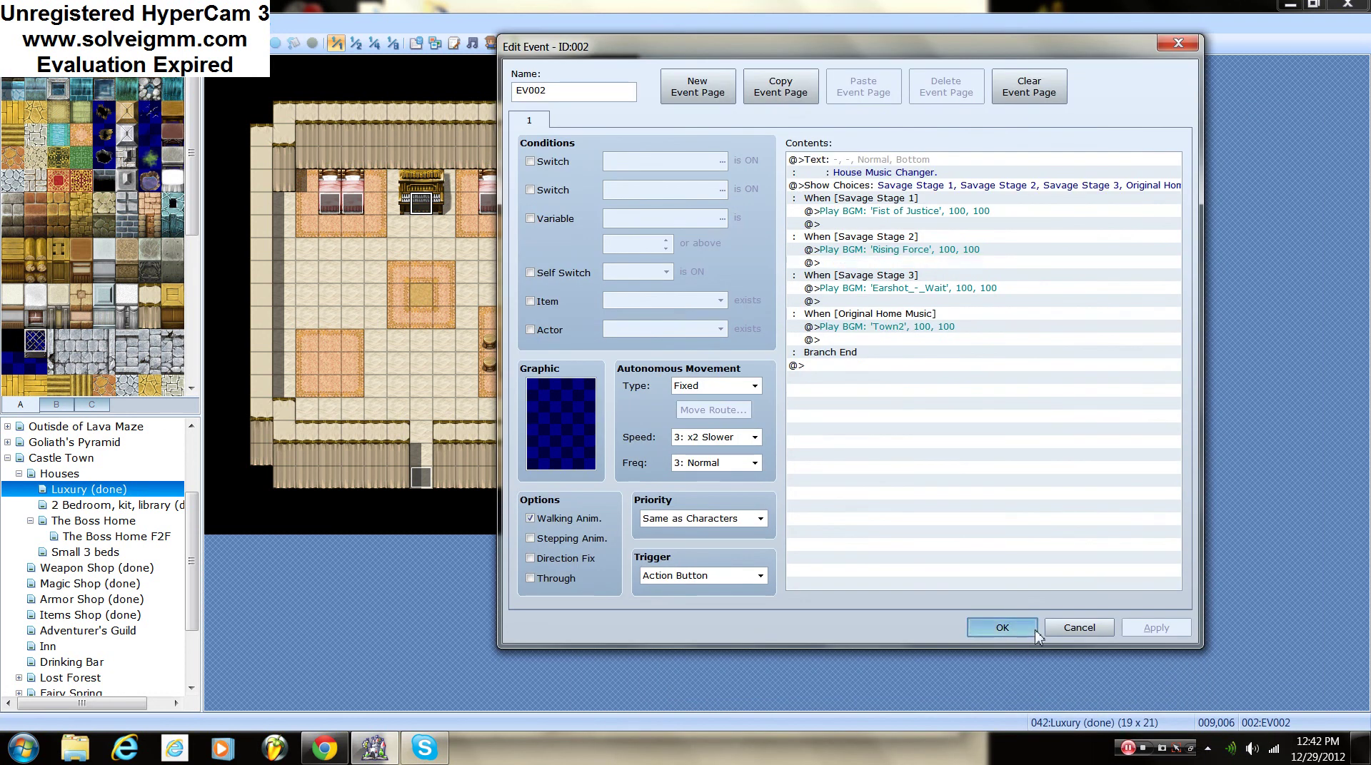
left_click(1011, 629)
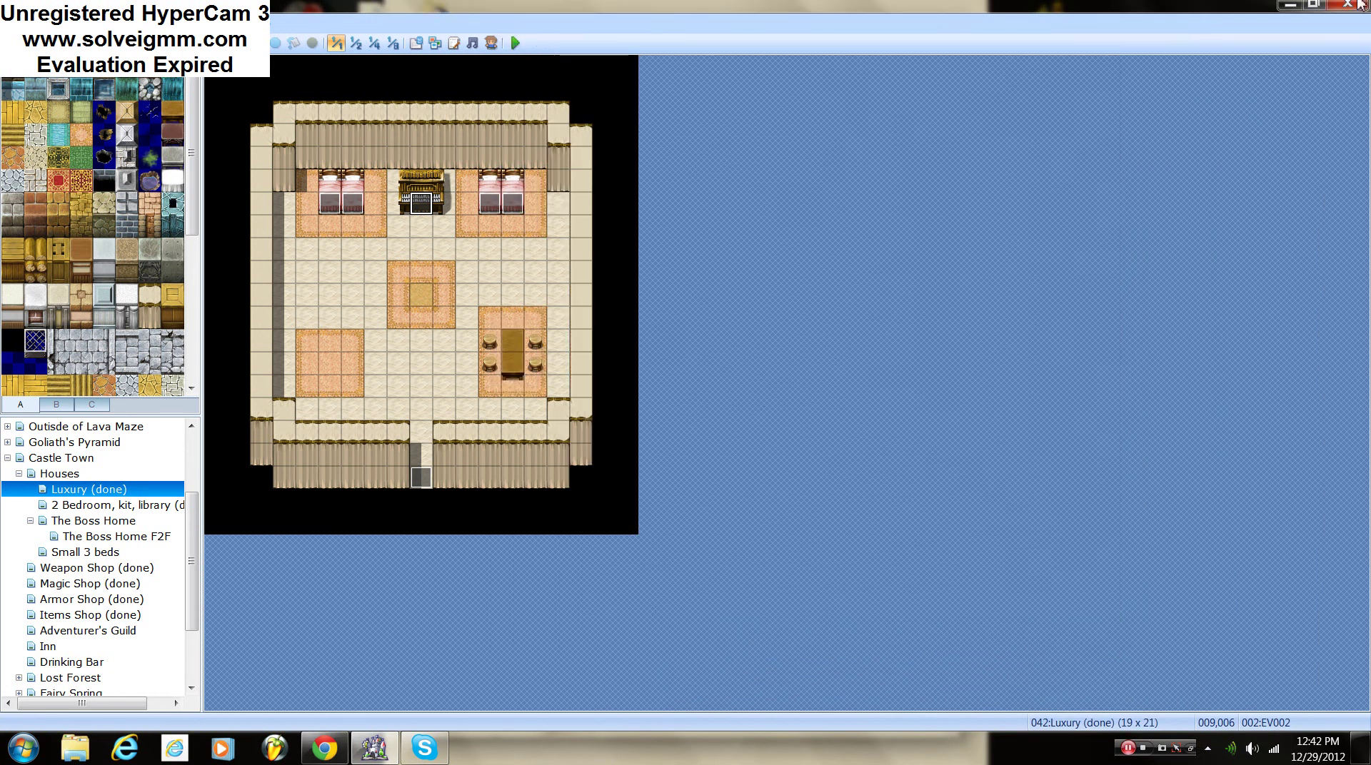